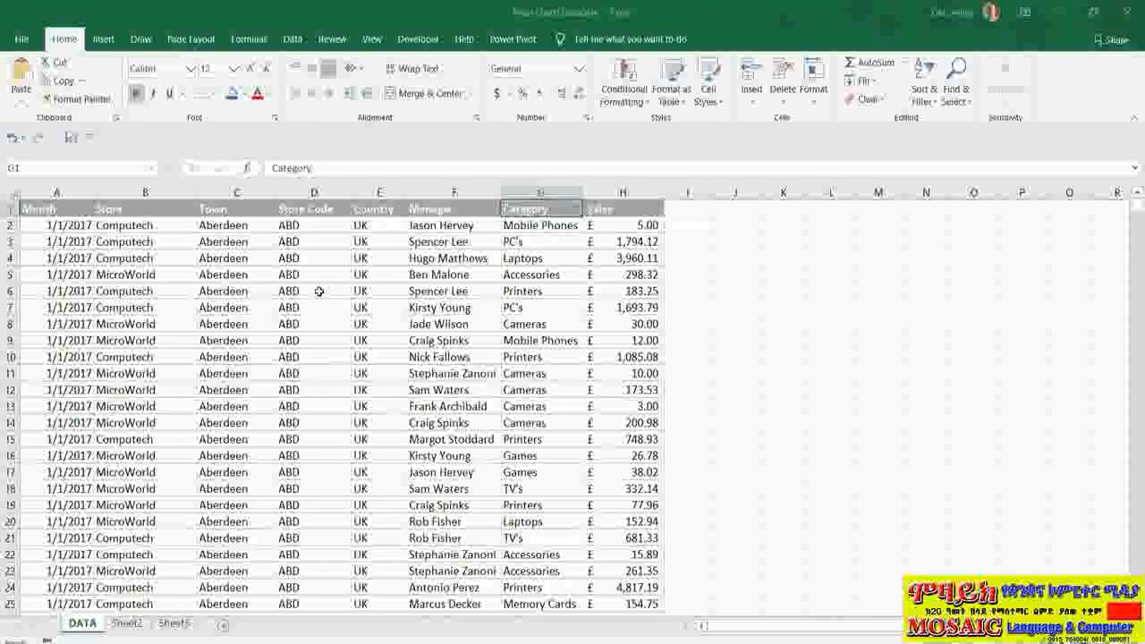
Examine the dataset from its header row down to the last record, including the Sales column.
left_click(316, 291)
key("ctrl+Down")
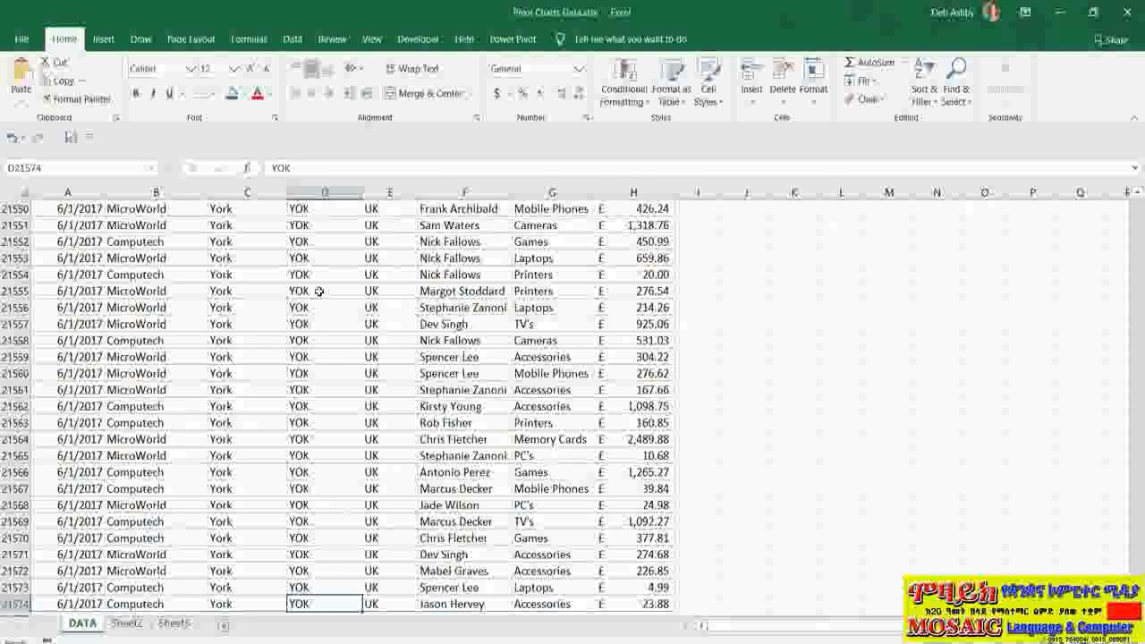
key("ctrl+Up")
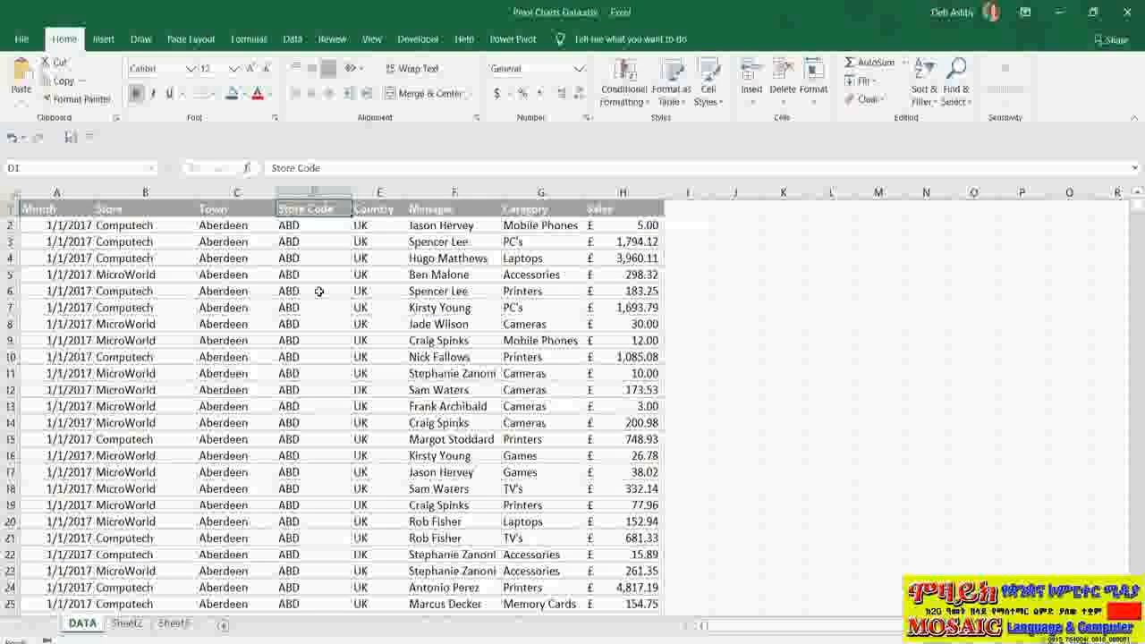
left_click(627, 192)
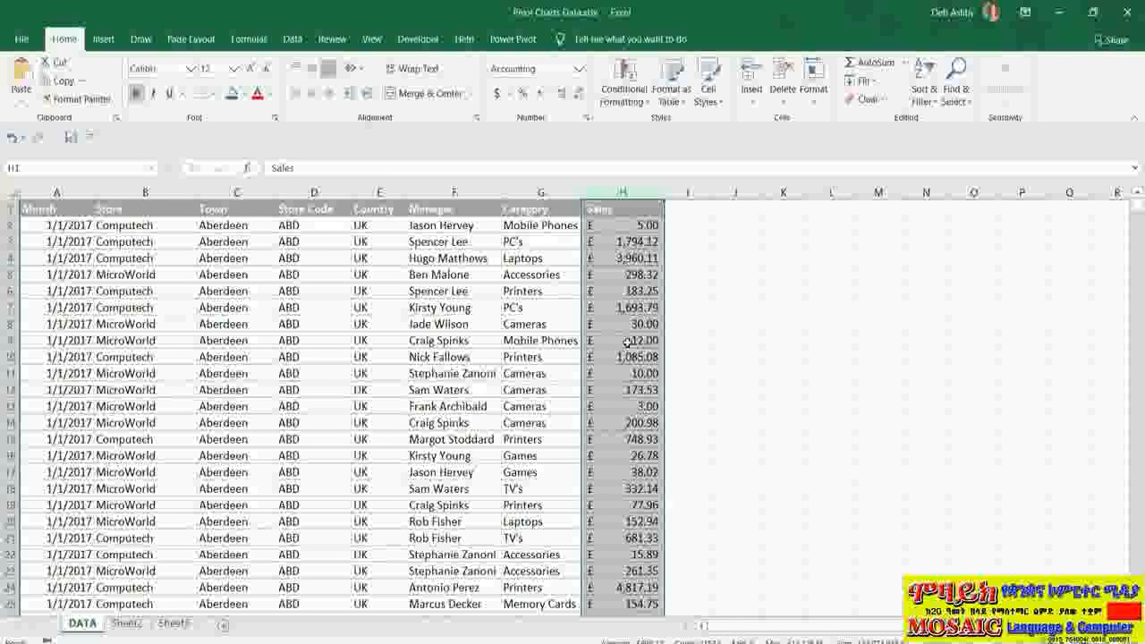
Format the entire dataset as a table with headers, using the blue light style with a solid header row.
left_click(480, 260)
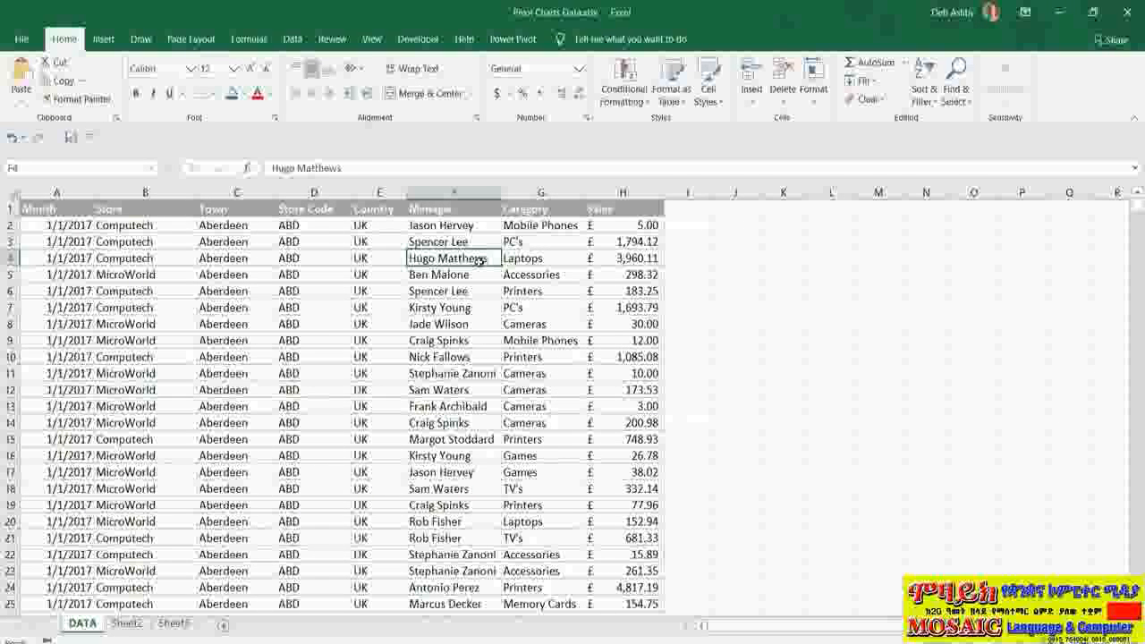
key("ctrl+a")
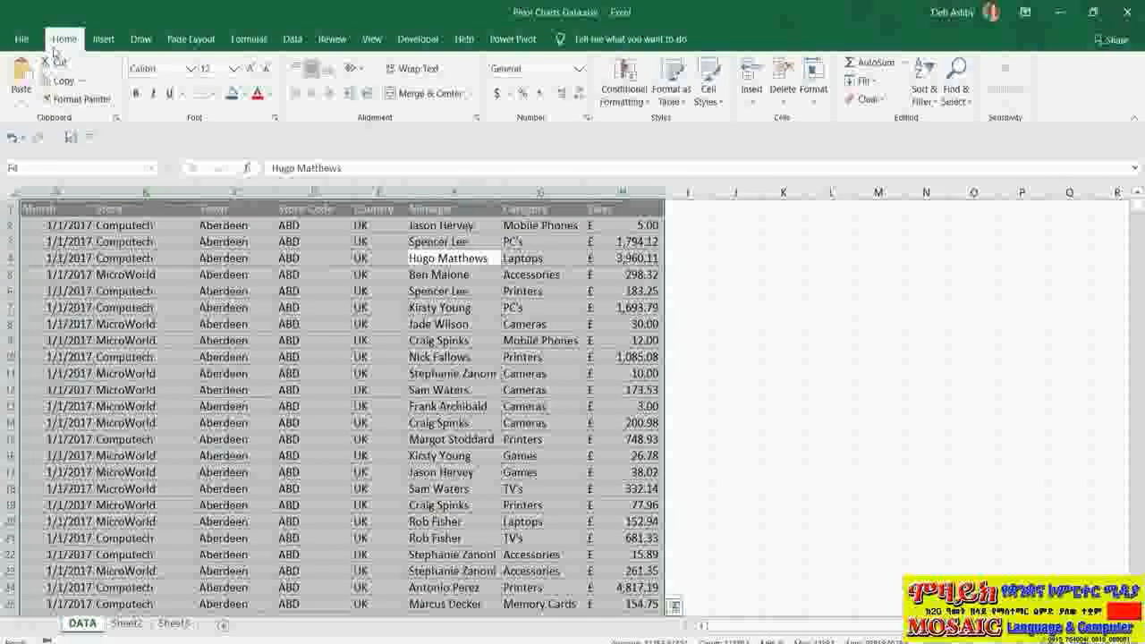
left_click(679, 102)
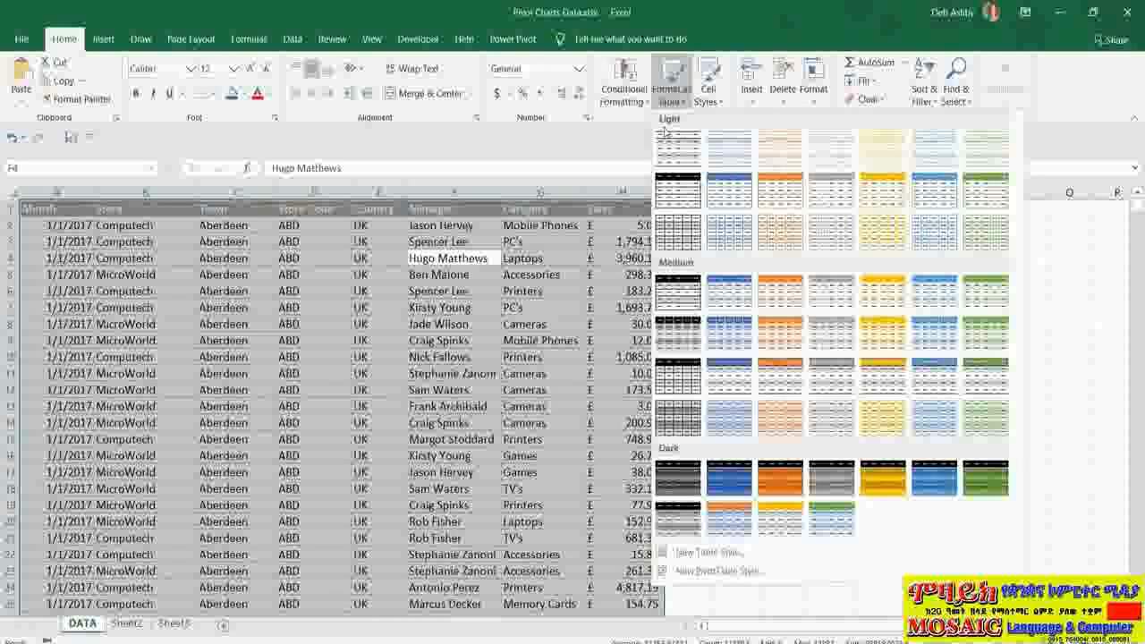
left_click(727, 203)
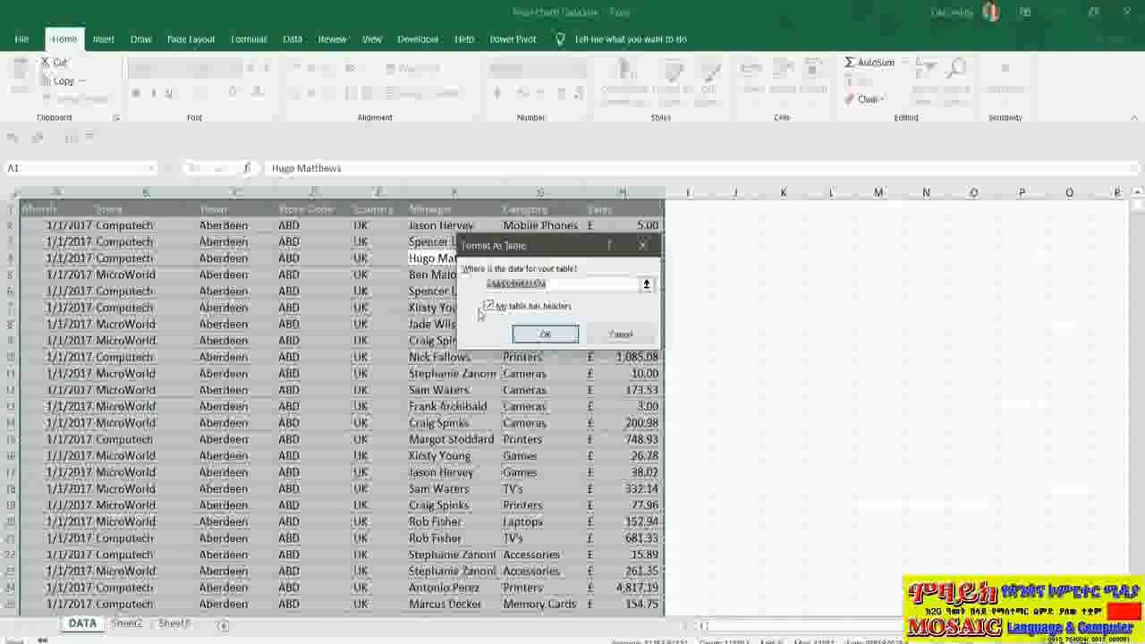
left_click(546, 334)
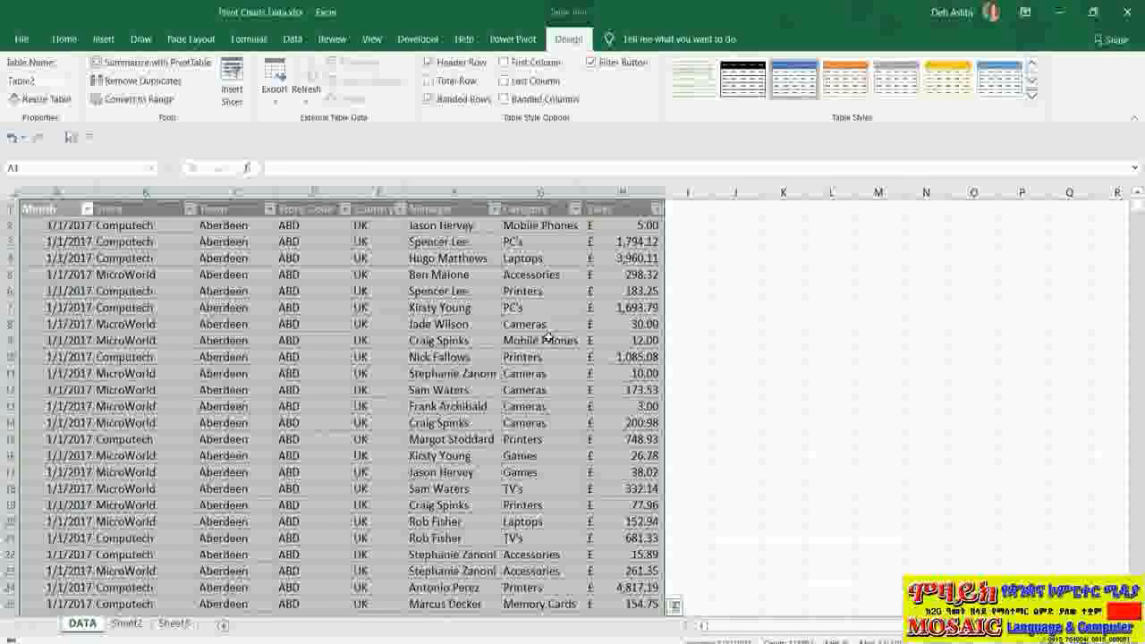
Rename the new table as SalesData.
left_click(452, 292)
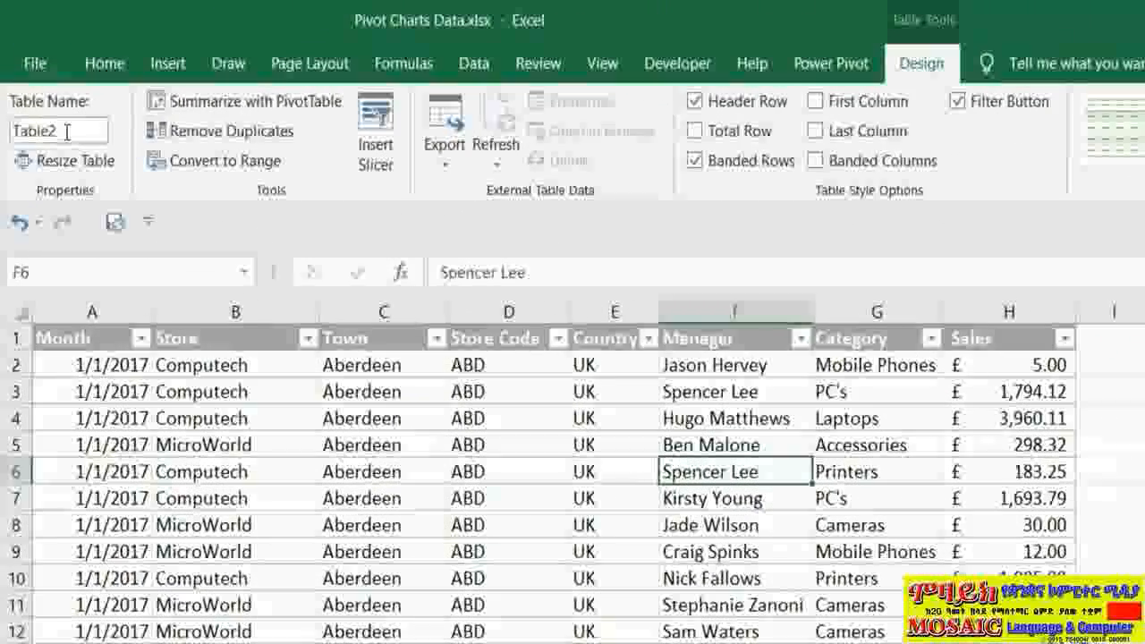
left_click(55, 108)
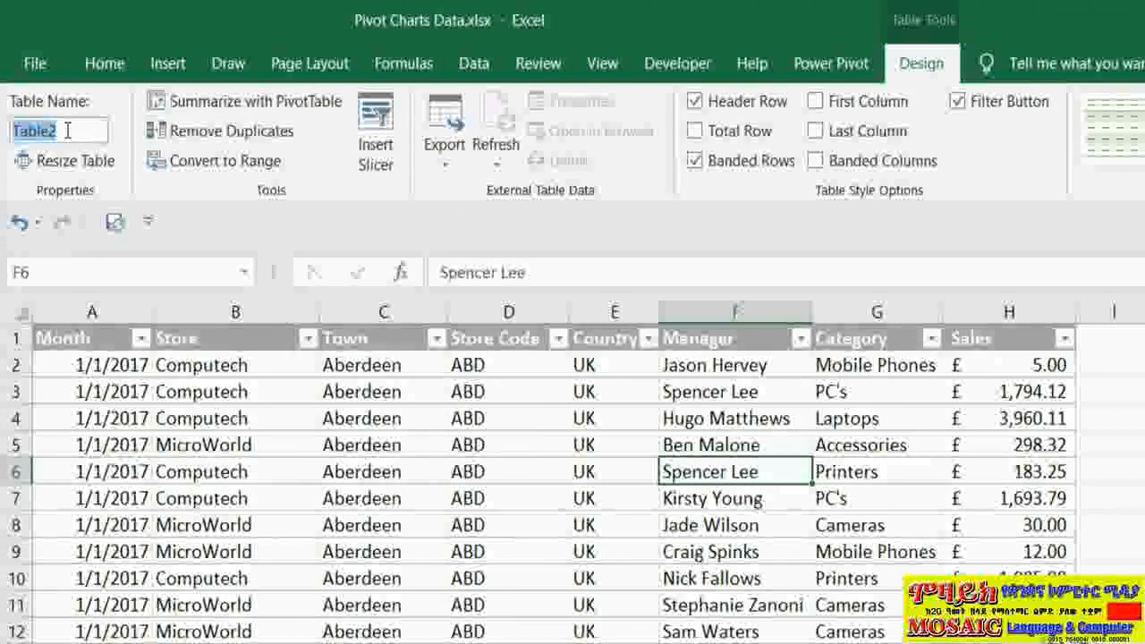
type("SalesData")
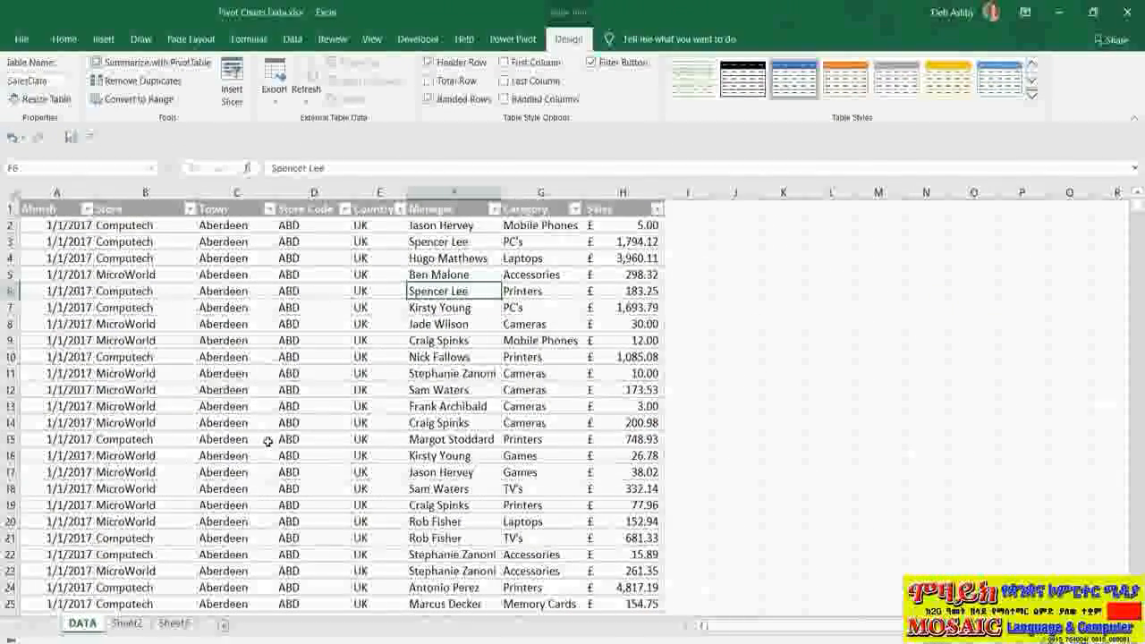
Insert a PivotChart based on the SalesData table, placed on a new worksheet.
left_click(327, 308)
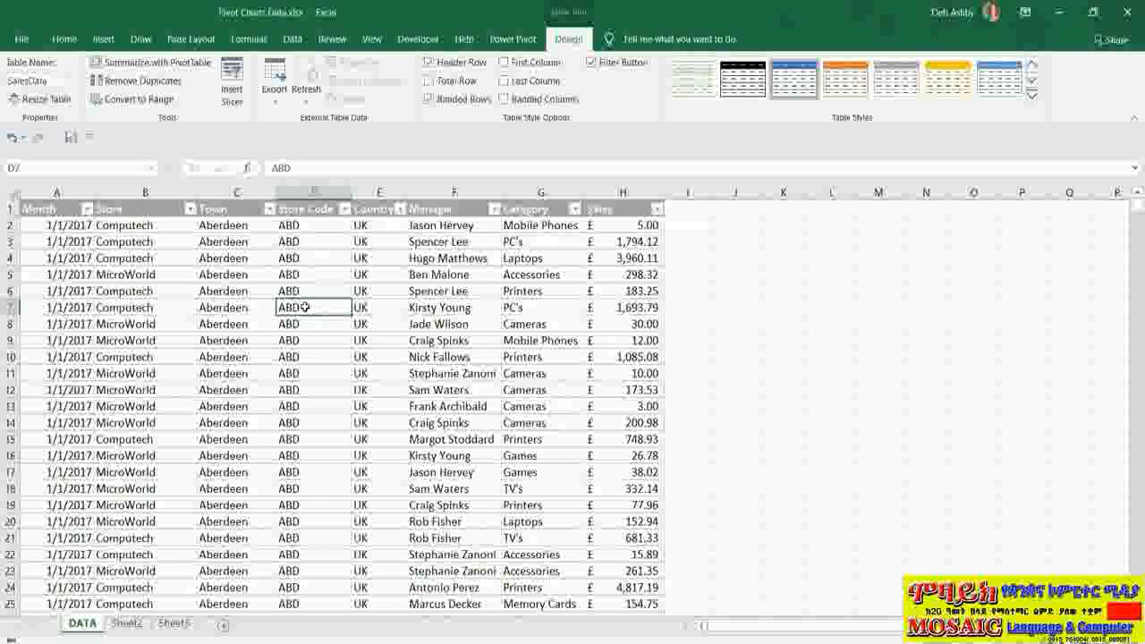
left_click(104, 39)
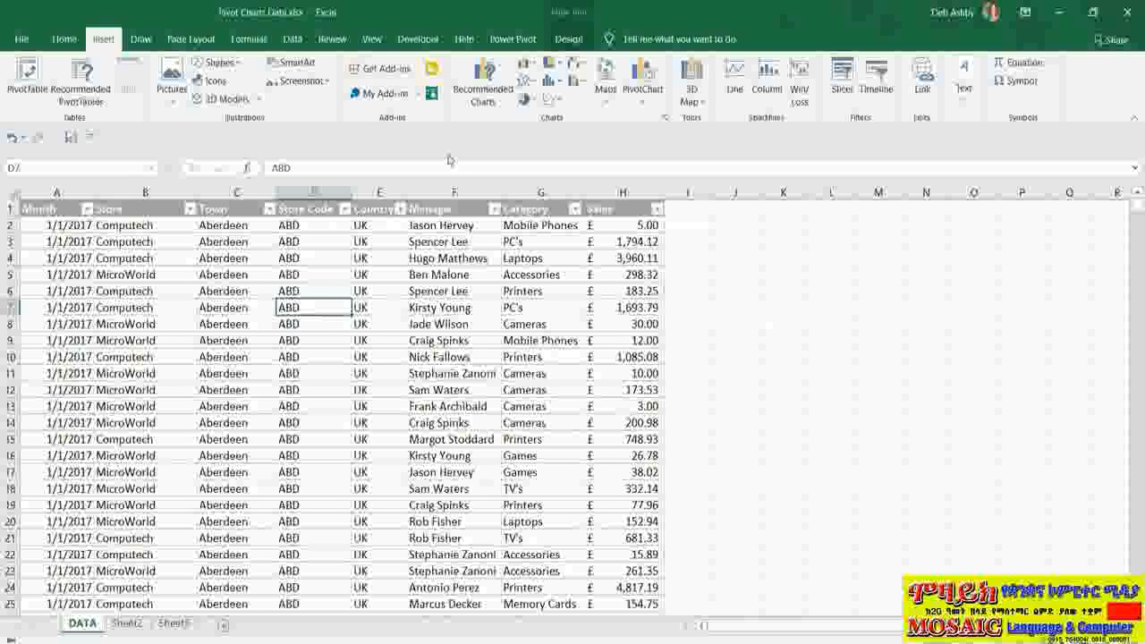
left_click(646, 102)
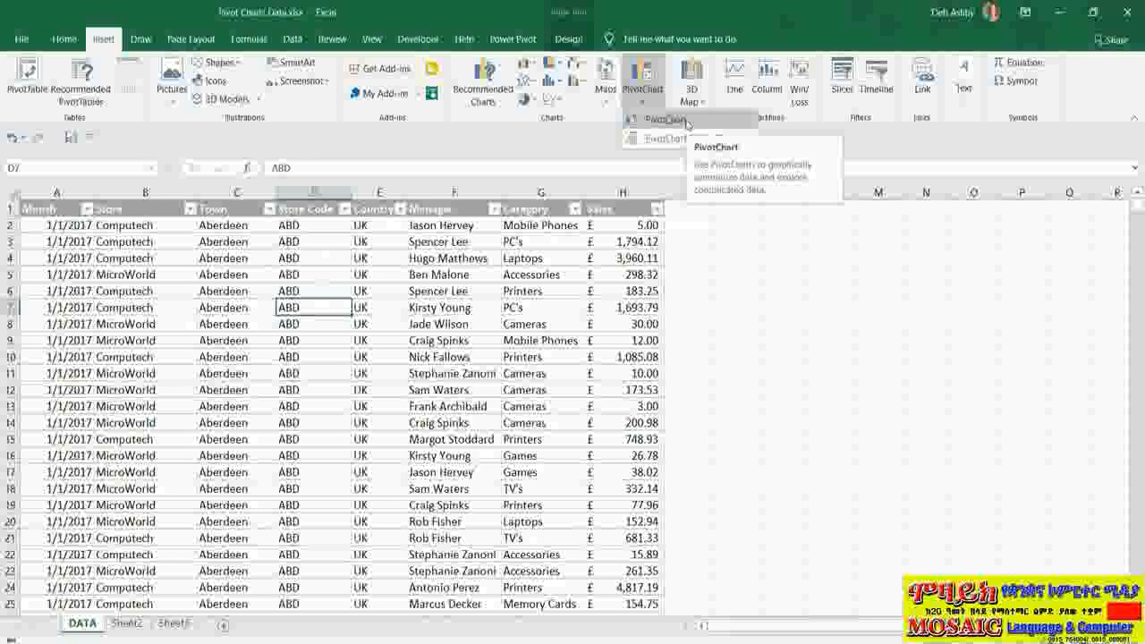
left_click(686, 123)
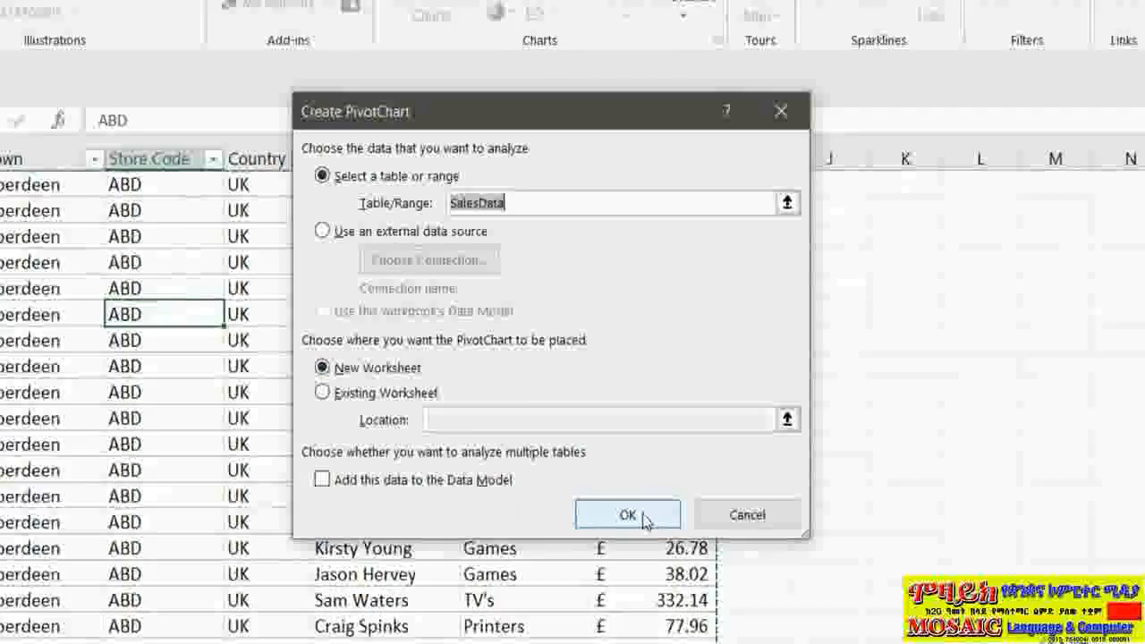
left_click(644, 519)
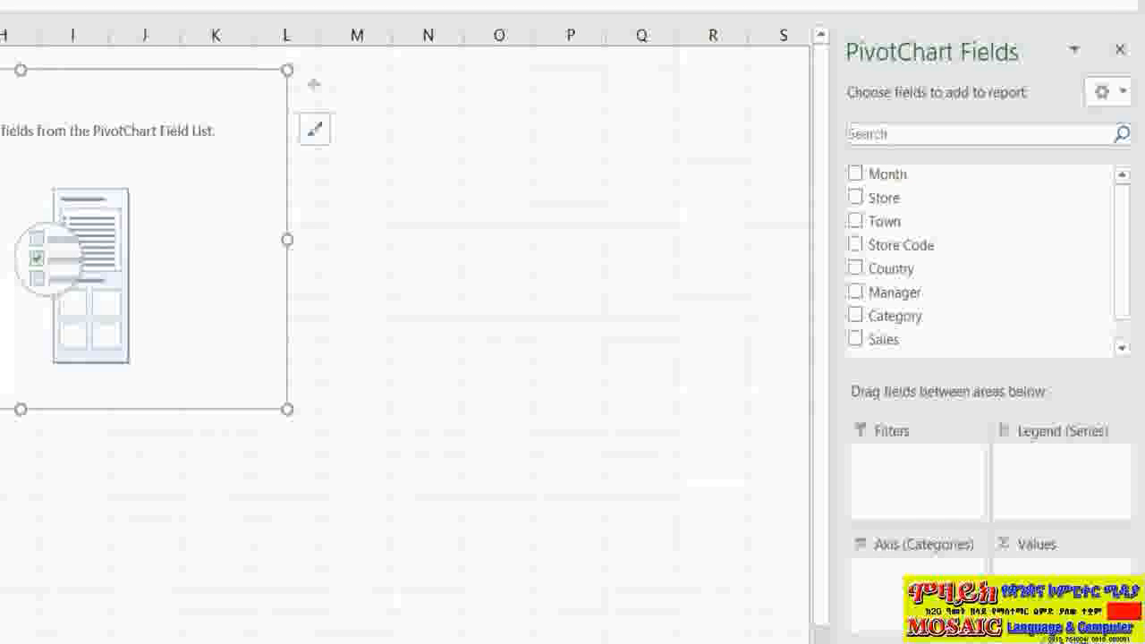
Add Sales as values and Manager as axis categories, trying Manager as the legend series before returning it to the axis.
left_click_drag(886, 340, 1075, 562)
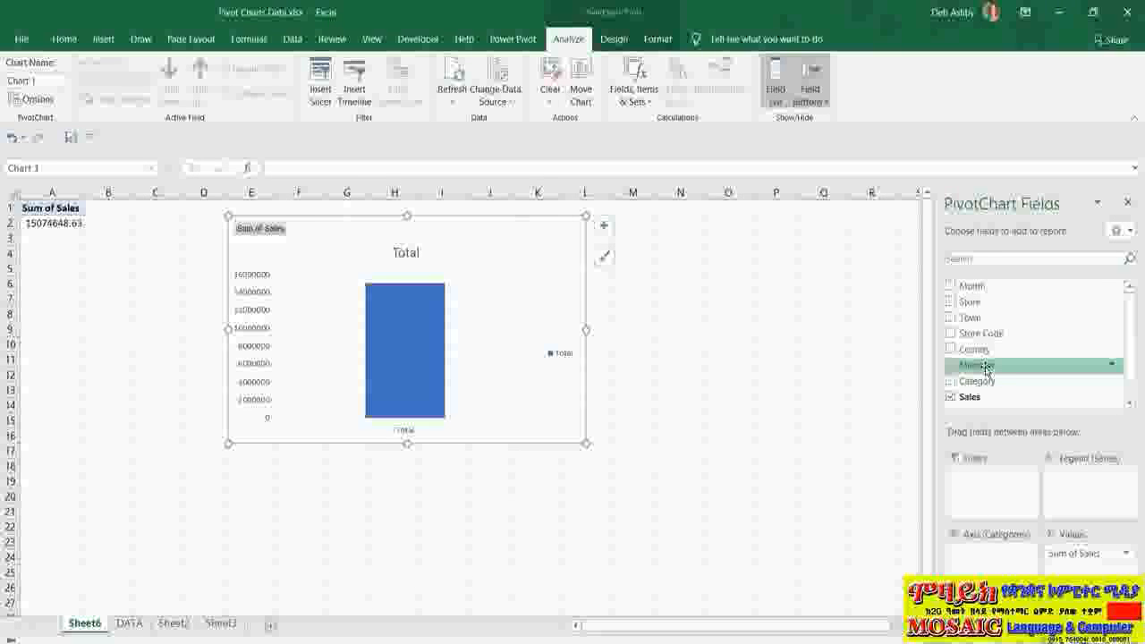
left_click_drag(987, 374, 985, 560)
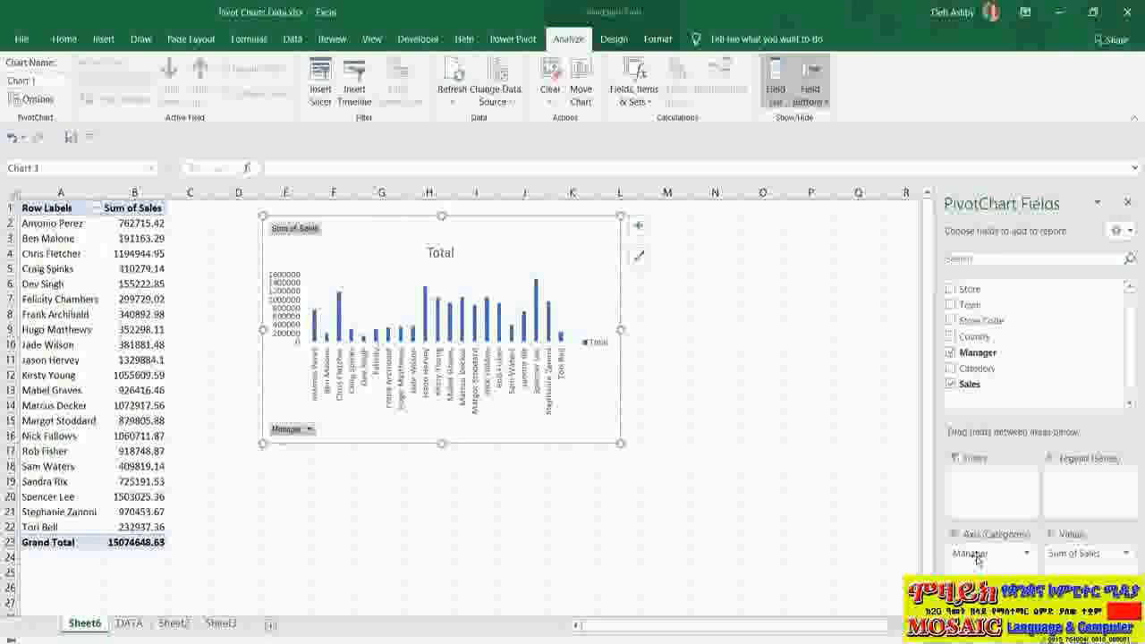
left_click_drag(978, 559, 1102, 506)
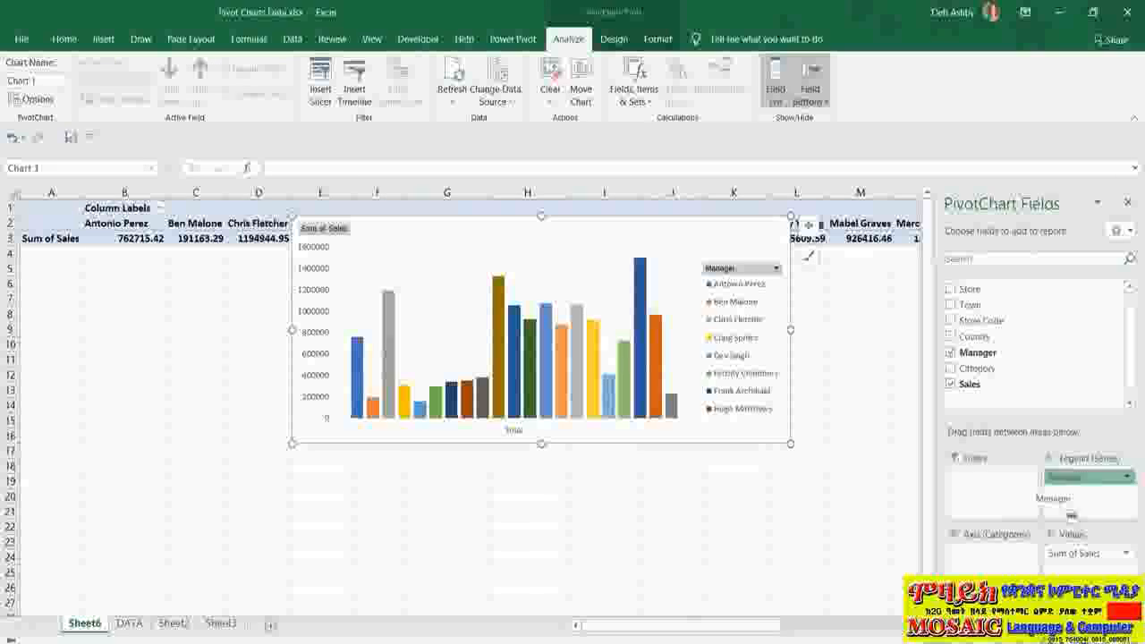
left_click_drag(965, 565, 976, 557)
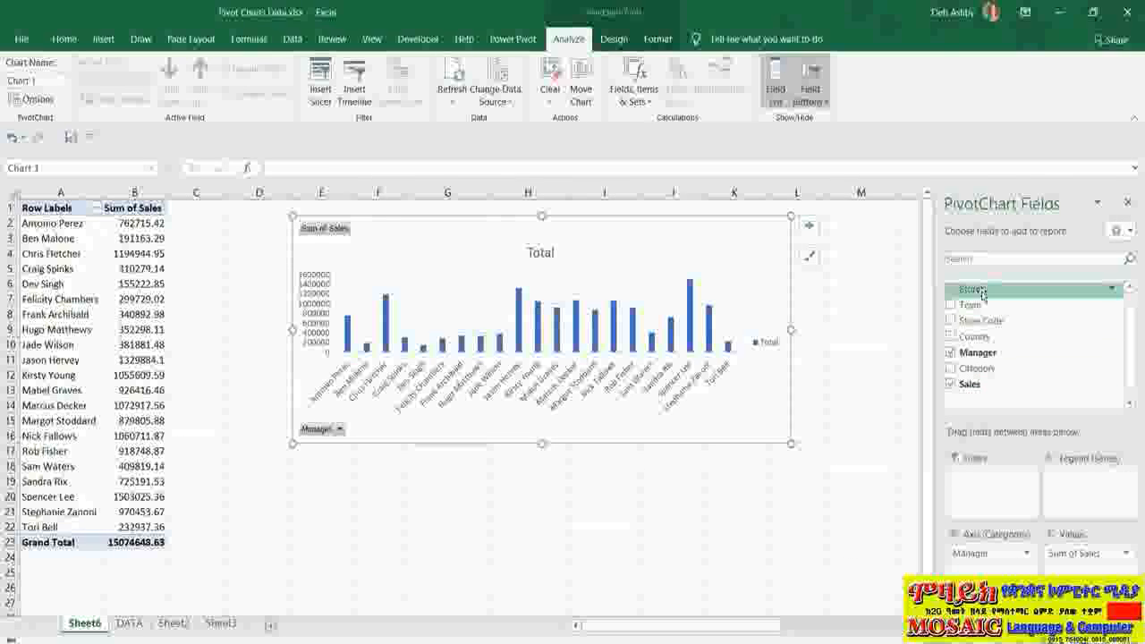
Add Store as the legend series and move the chart clear of the pivot table.
left_click_drag(979, 291, 1089, 499)
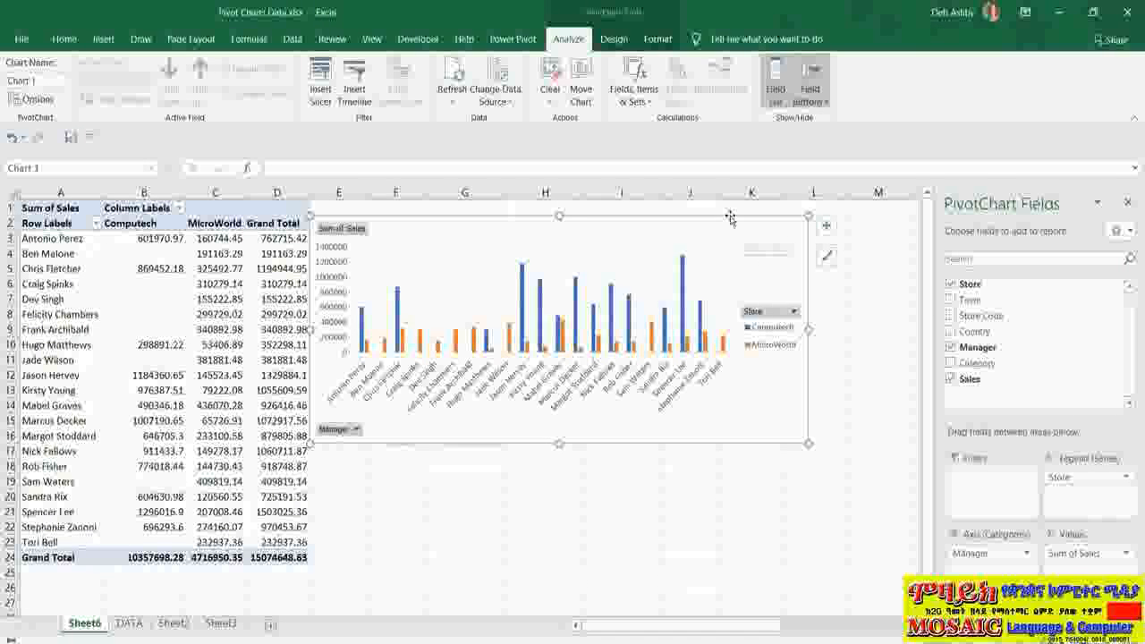
left_click_drag(729, 218, 762, 262)
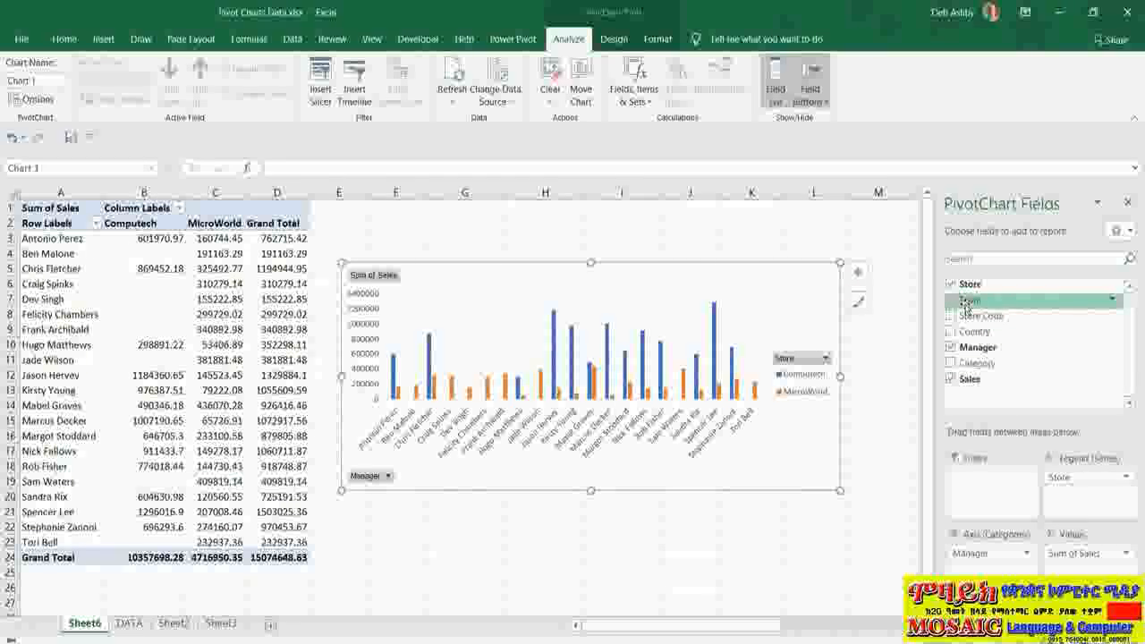
Add Town as a report filter and limit the pivot table and chart to London.
left_click_drag(995, 506, 980, 490)
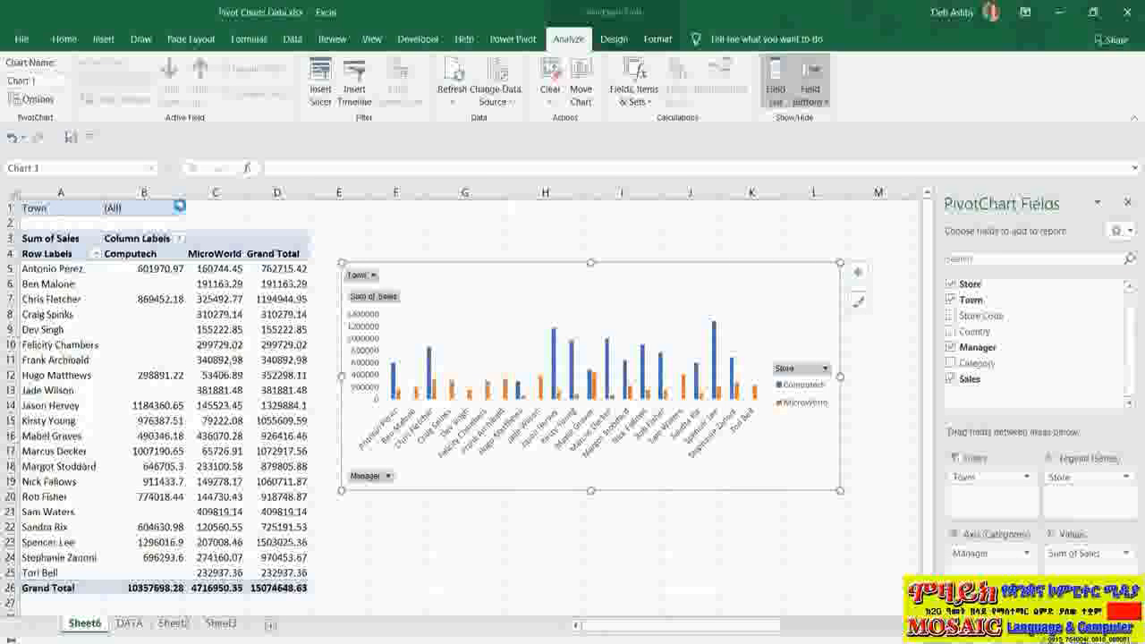
left_click(179, 206)
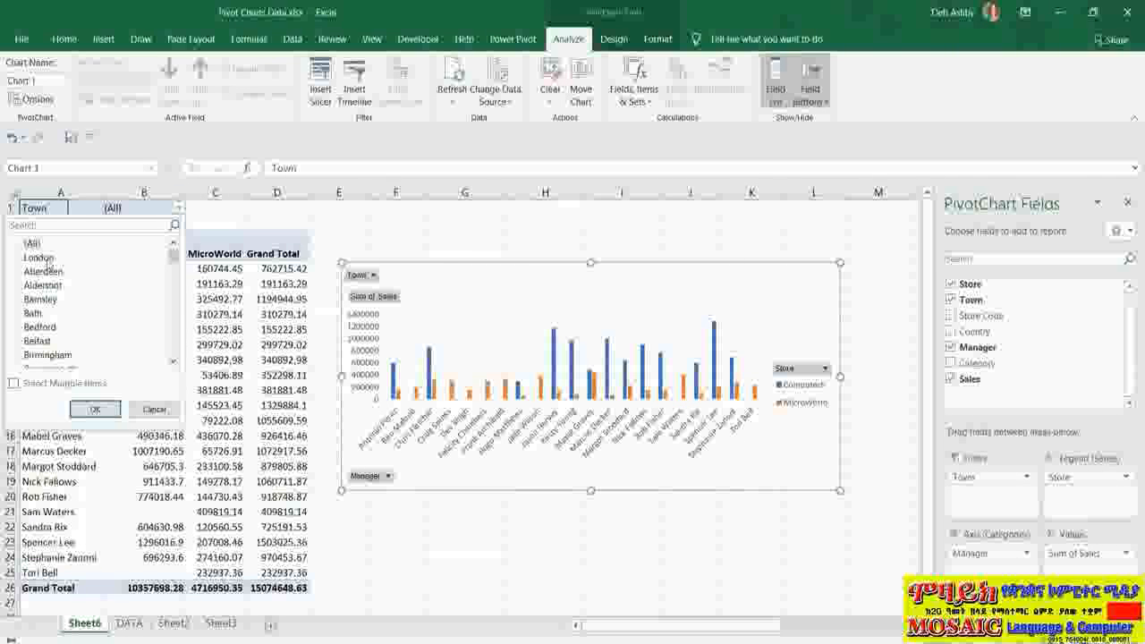
left_click(94, 409)
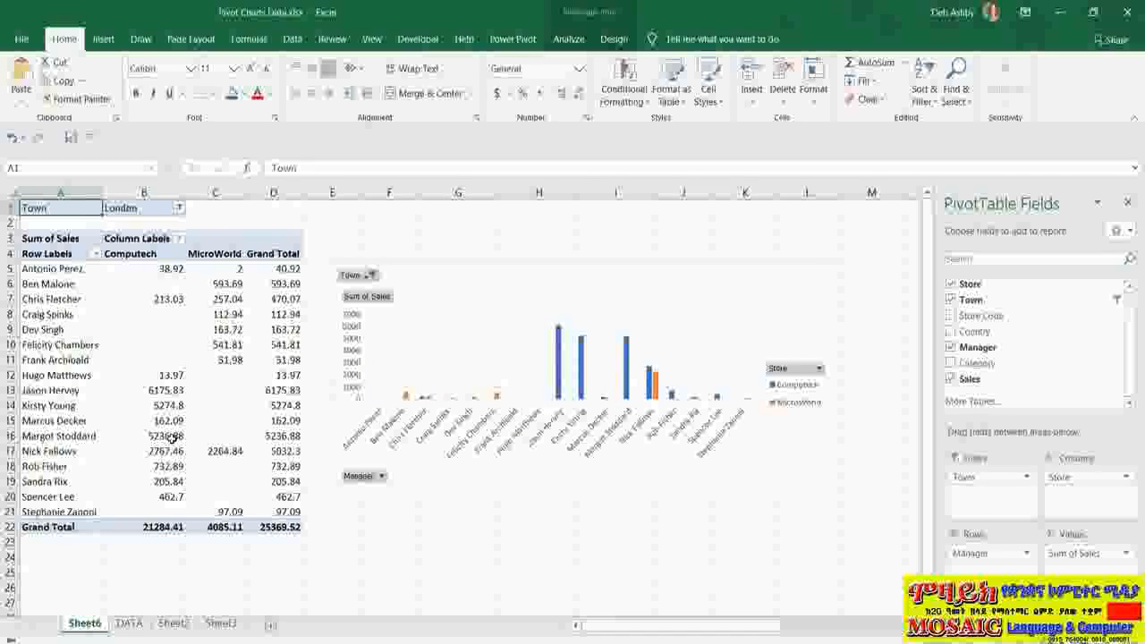
mouse_move(172, 438)
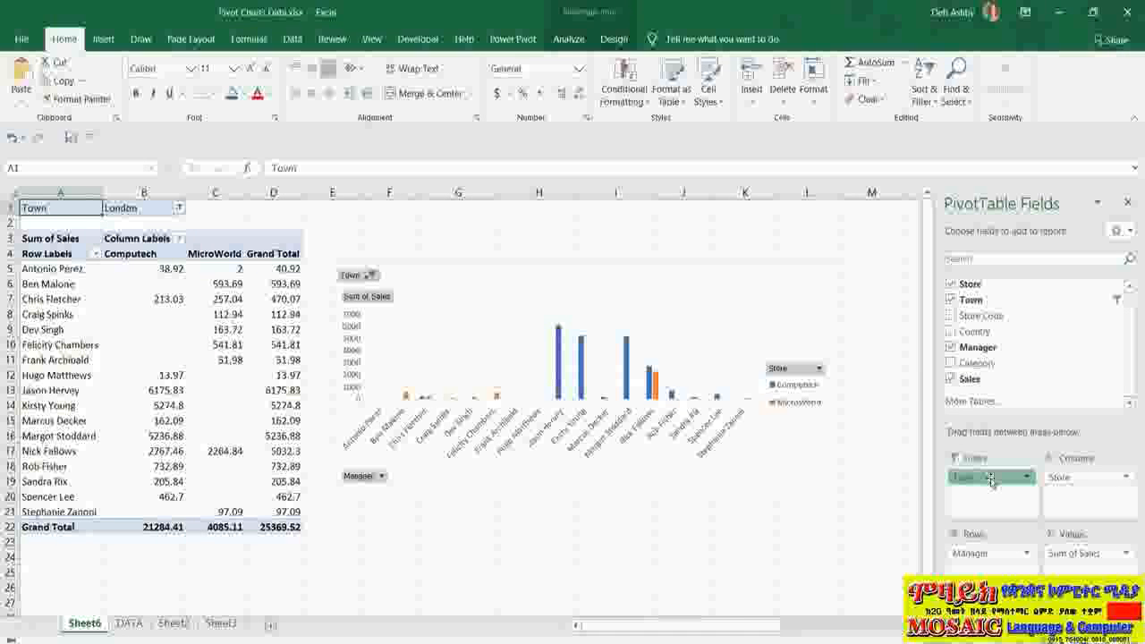
Remove Town, Store and Manager from the pivot layout and add Category as the row field.
left_click_drag(990, 479, 752, 557)
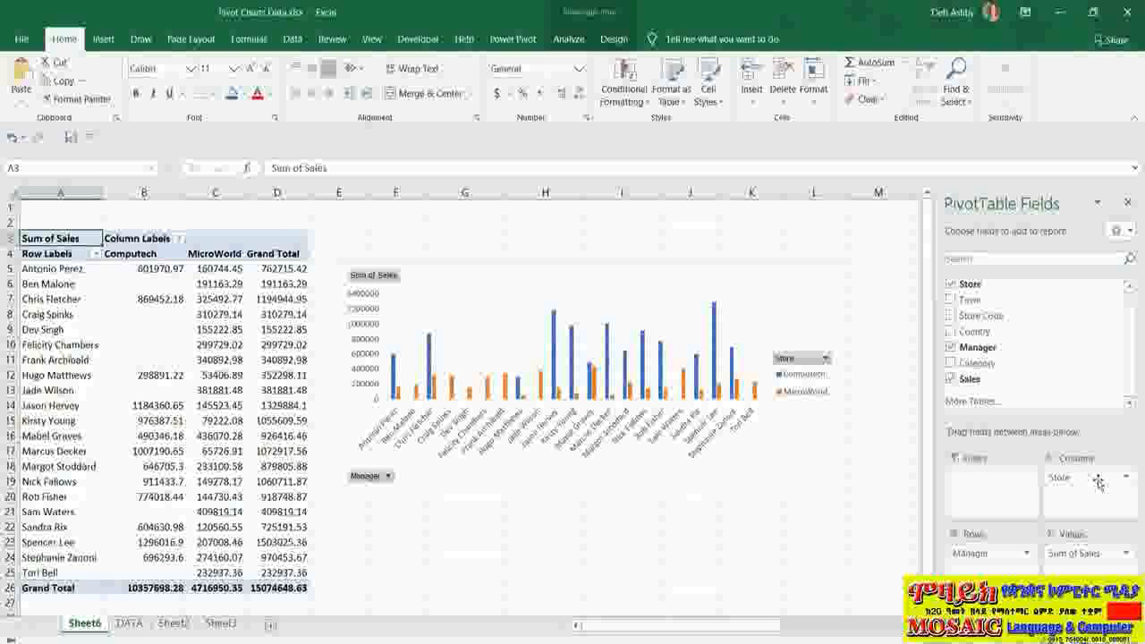
left_click_drag(1099, 483, 811, 547)
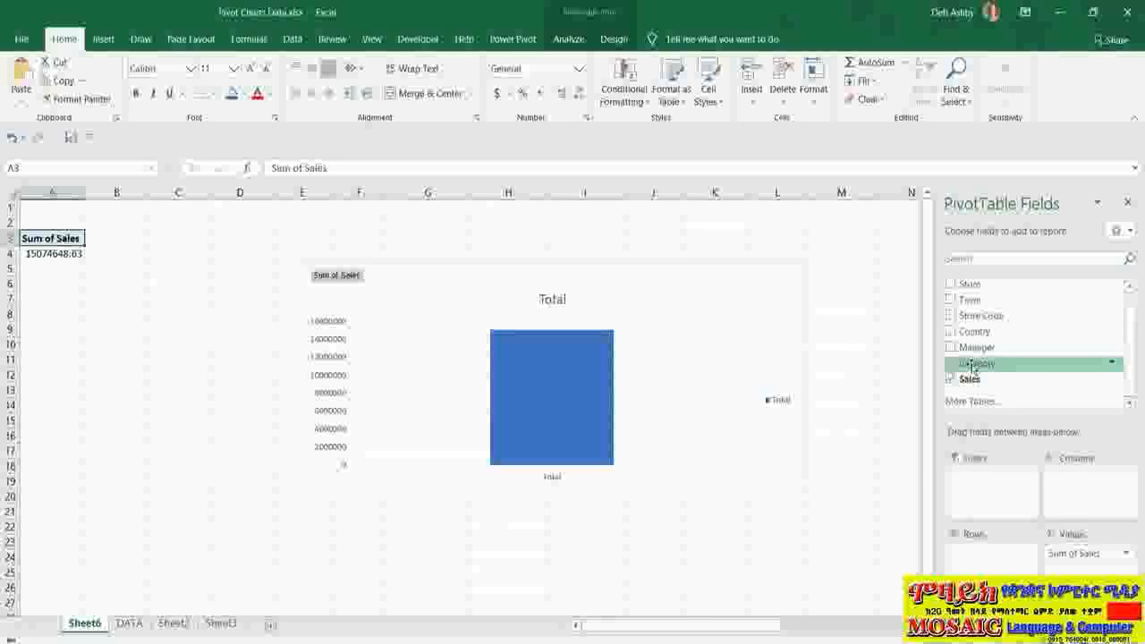
left_click_drag(1018, 528, 983, 559)
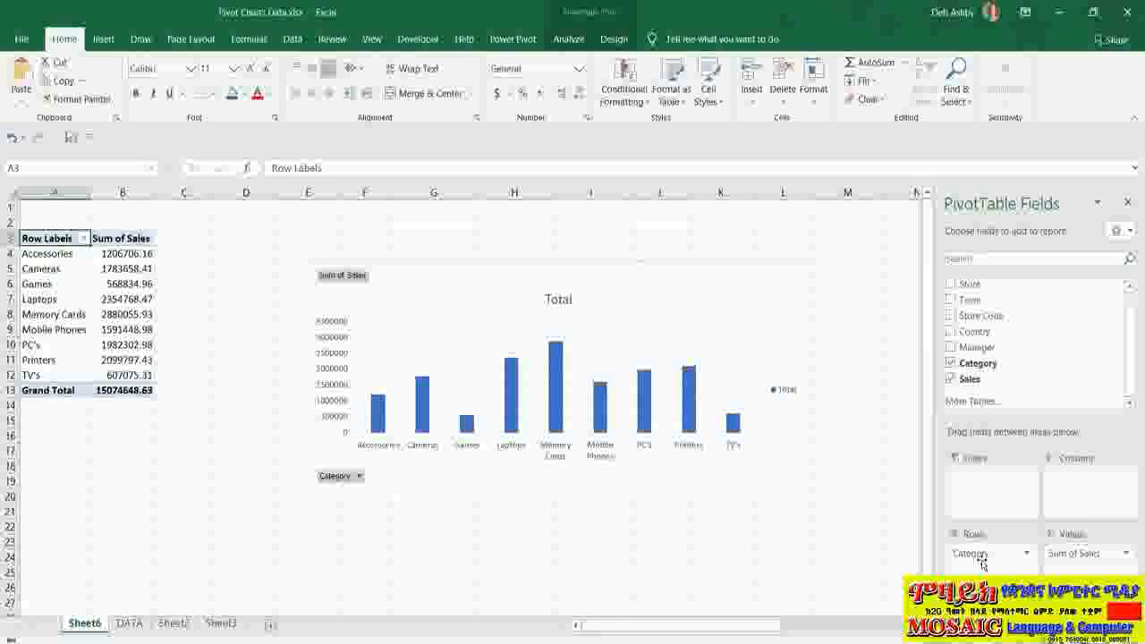
Apply the chart style with a grey plot area to the pivot chart.
left_click(723, 266)
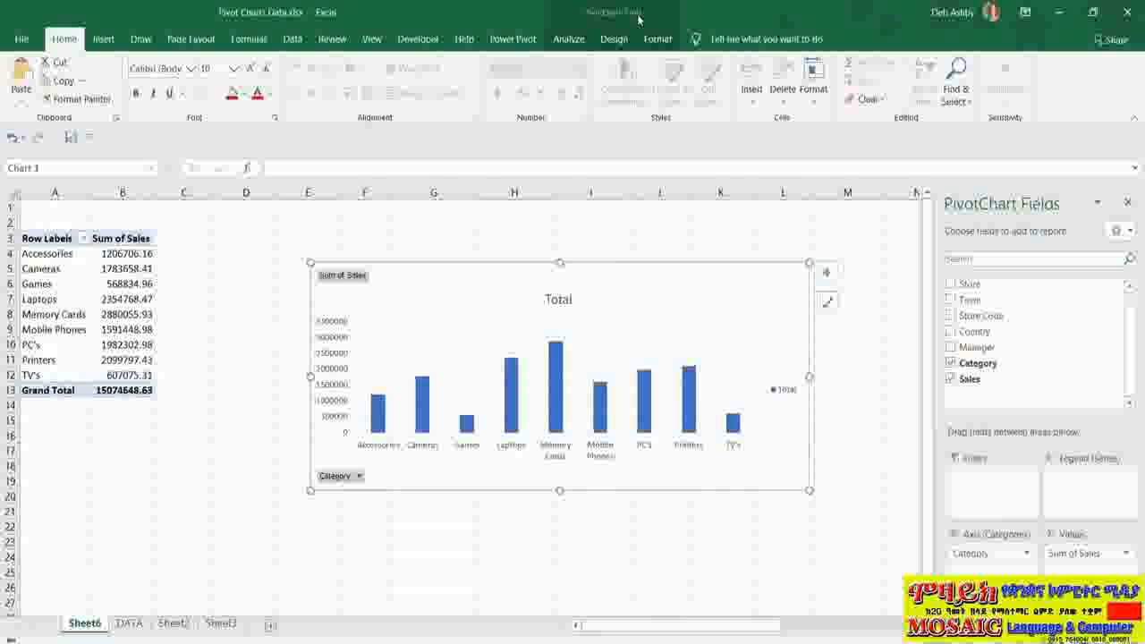
left_click(569, 39)
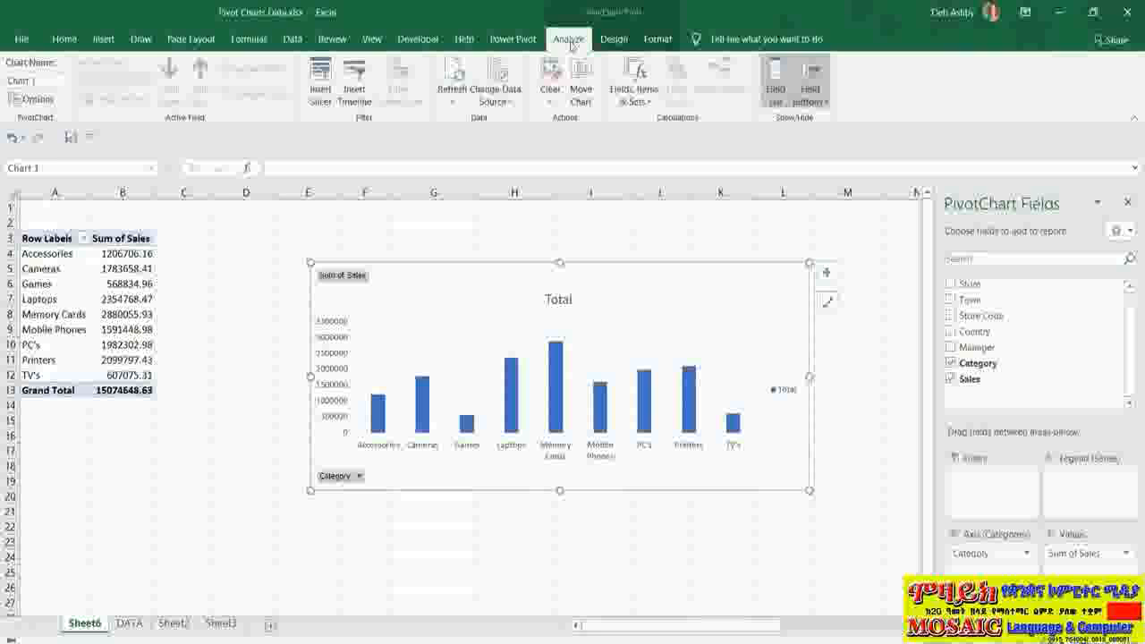
left_click(615, 41)
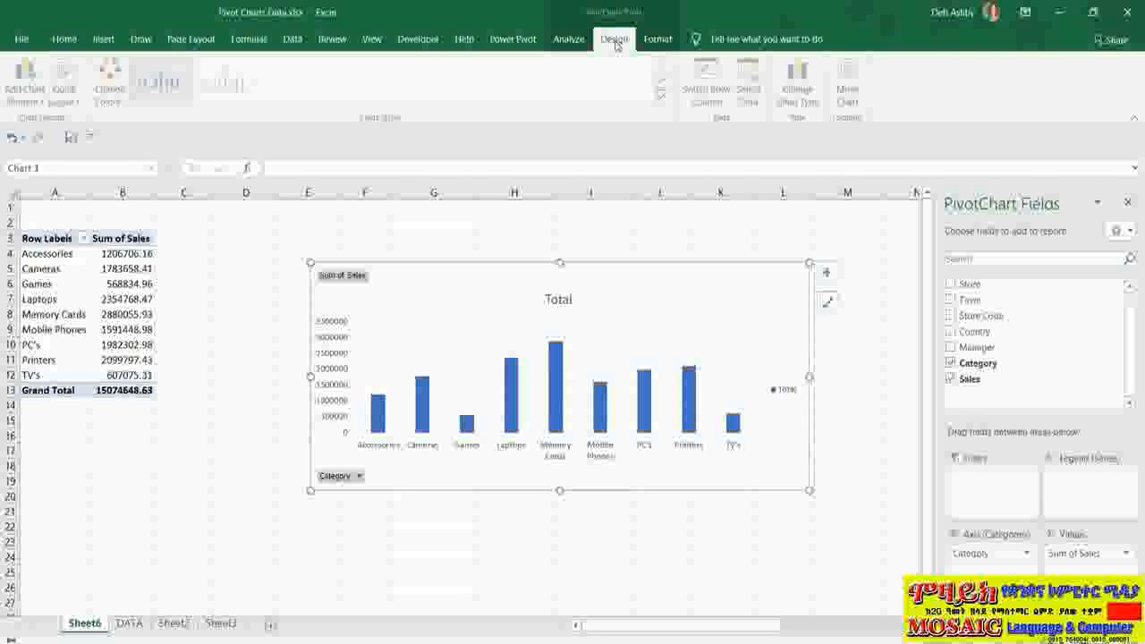
left_click(663, 43)
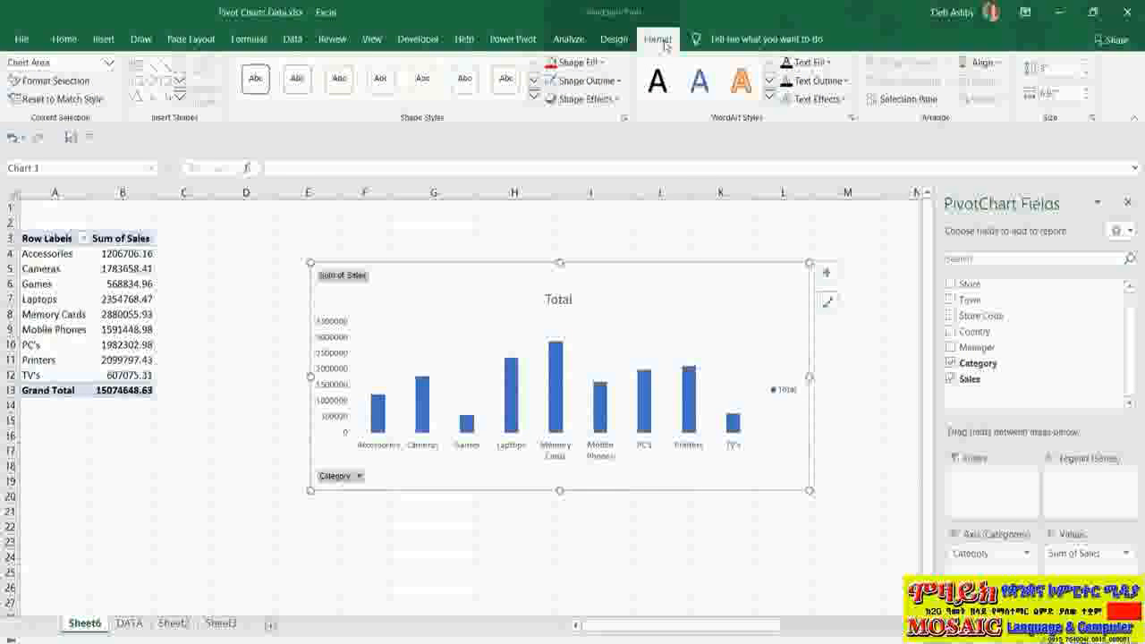
left_click(616, 40)
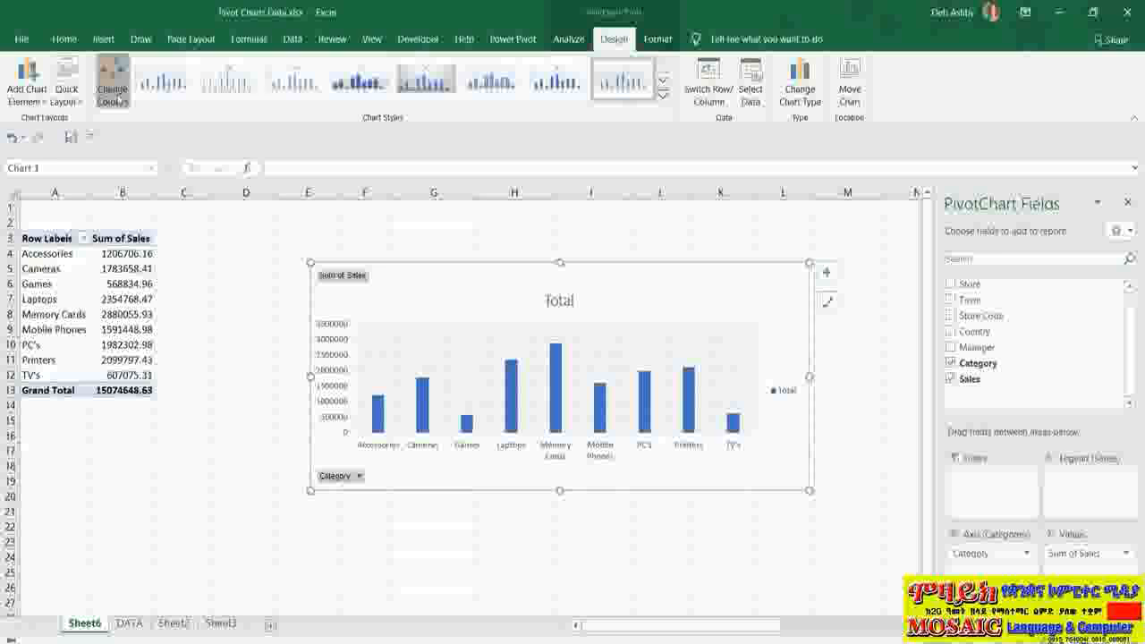
Change the pivot chart's colours to the monochromatic orange palette.
left_click(113, 94)
scroll(250, 167, "down", 1)
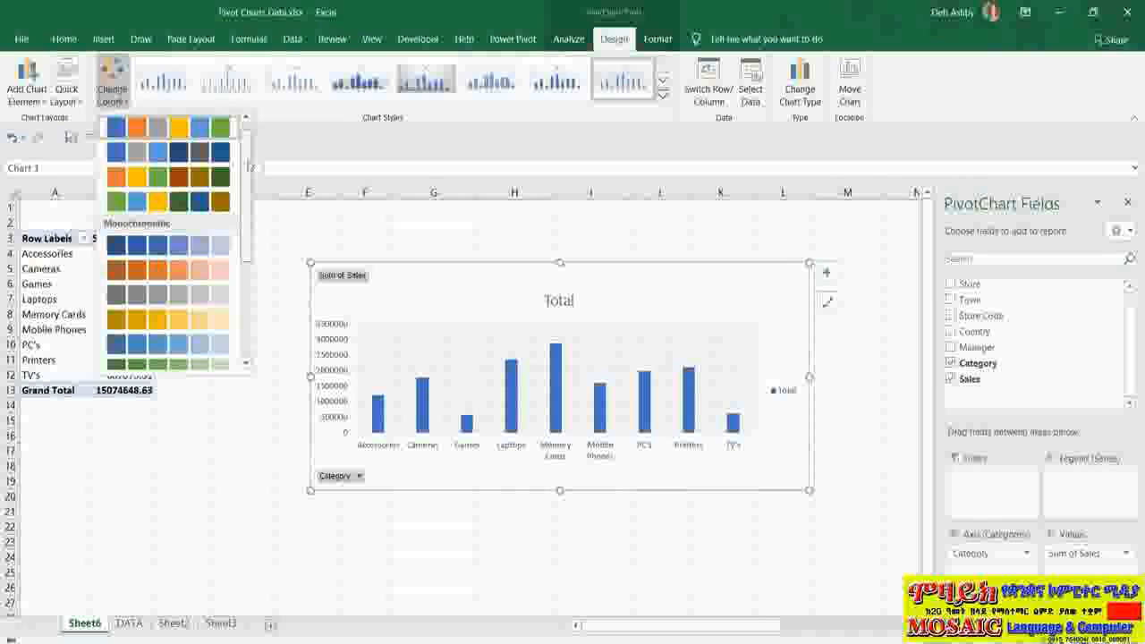
mouse_move(250, 167)
left_mouse_down()
mouse_move(242, 274)
mouse_move(252, 149)
left_mouse_up()
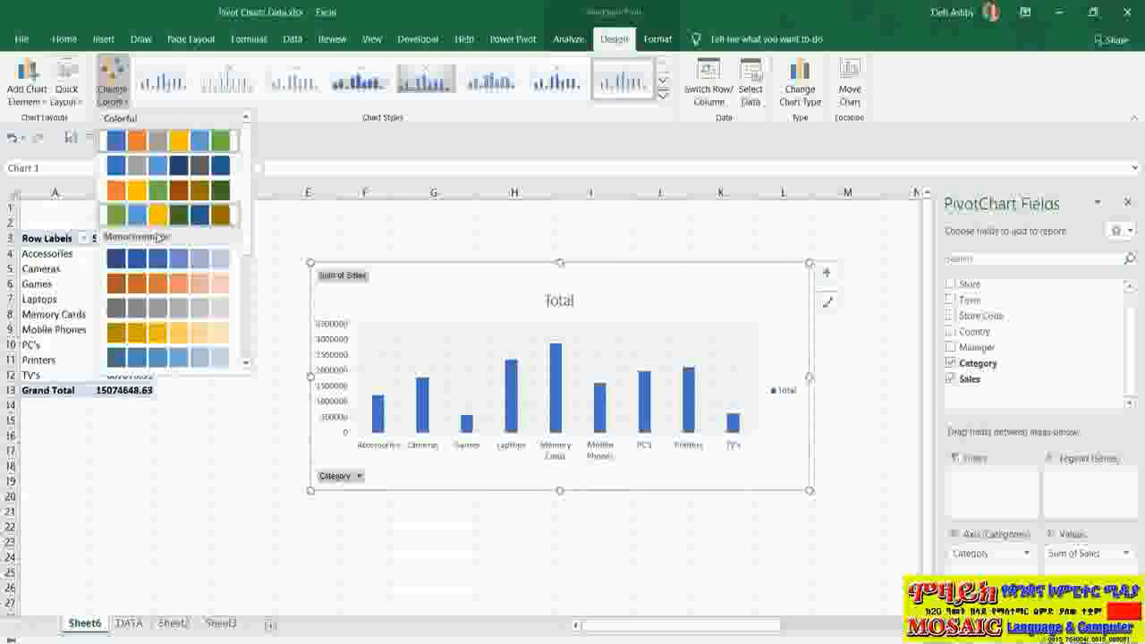
left_click(150, 288)
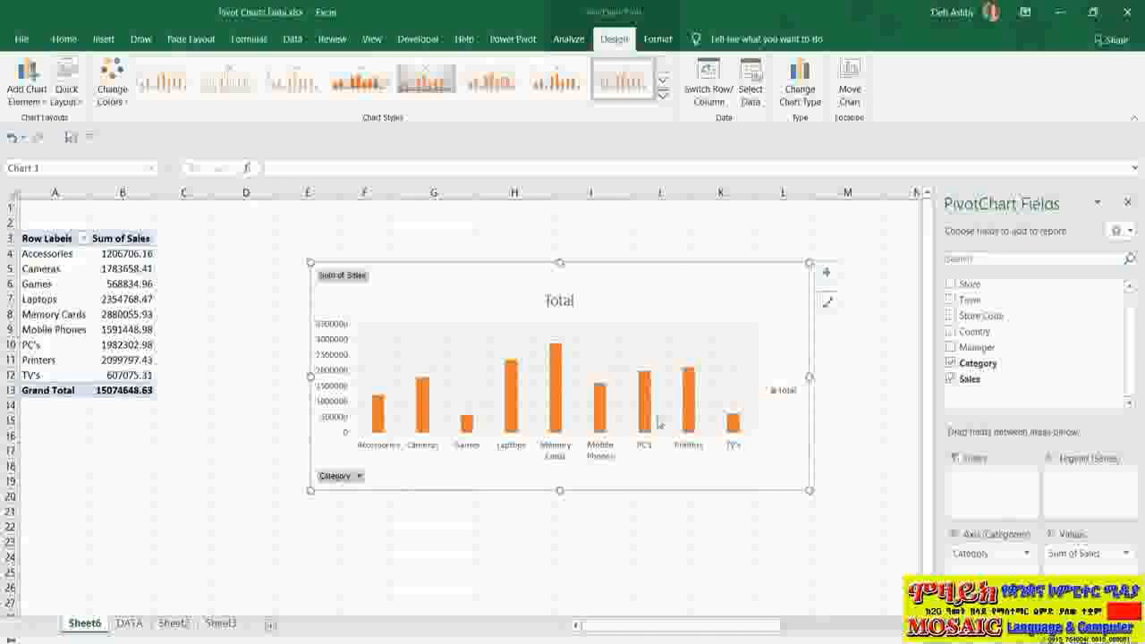
left_click(119, 102)
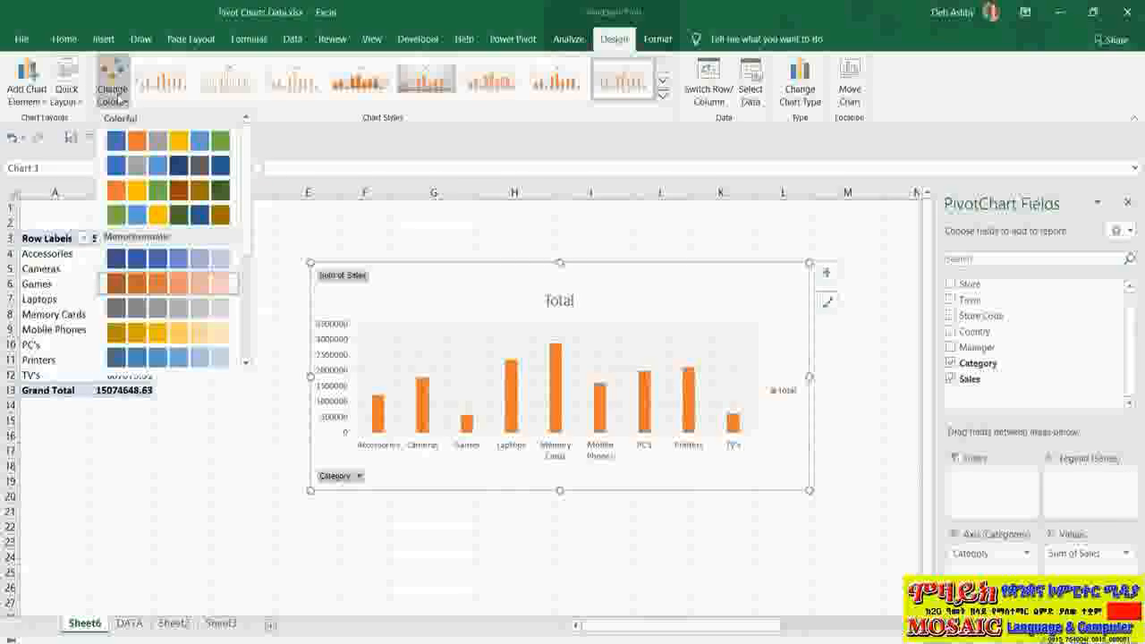
scroll(246, 253, "down", 3)
scroll(255, 253, "up", 3)
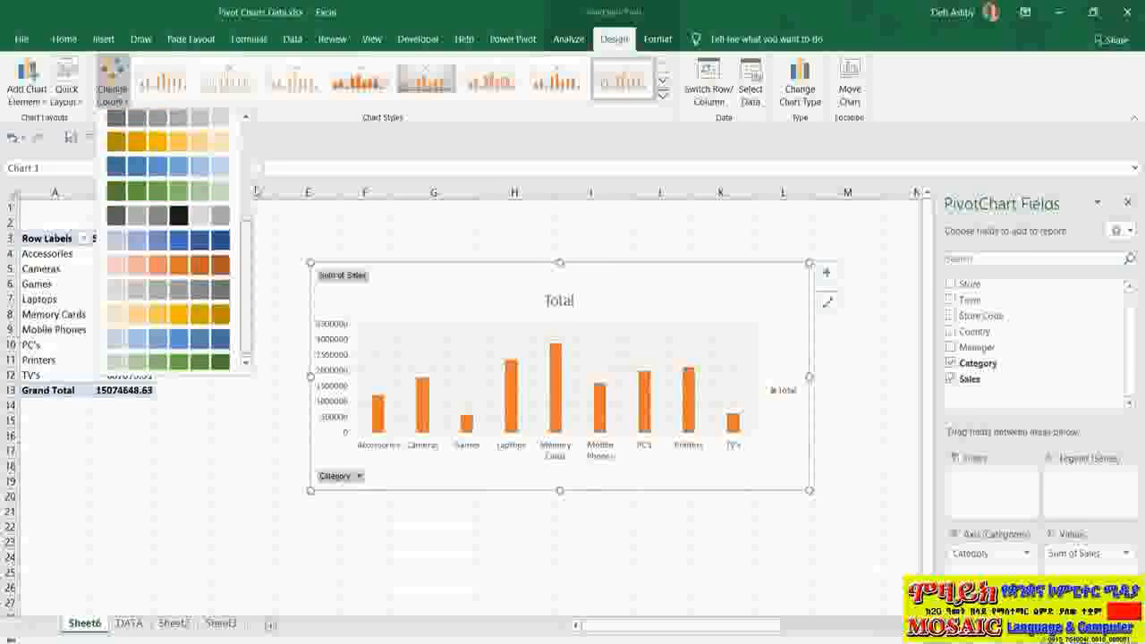
left_click(333, 150)
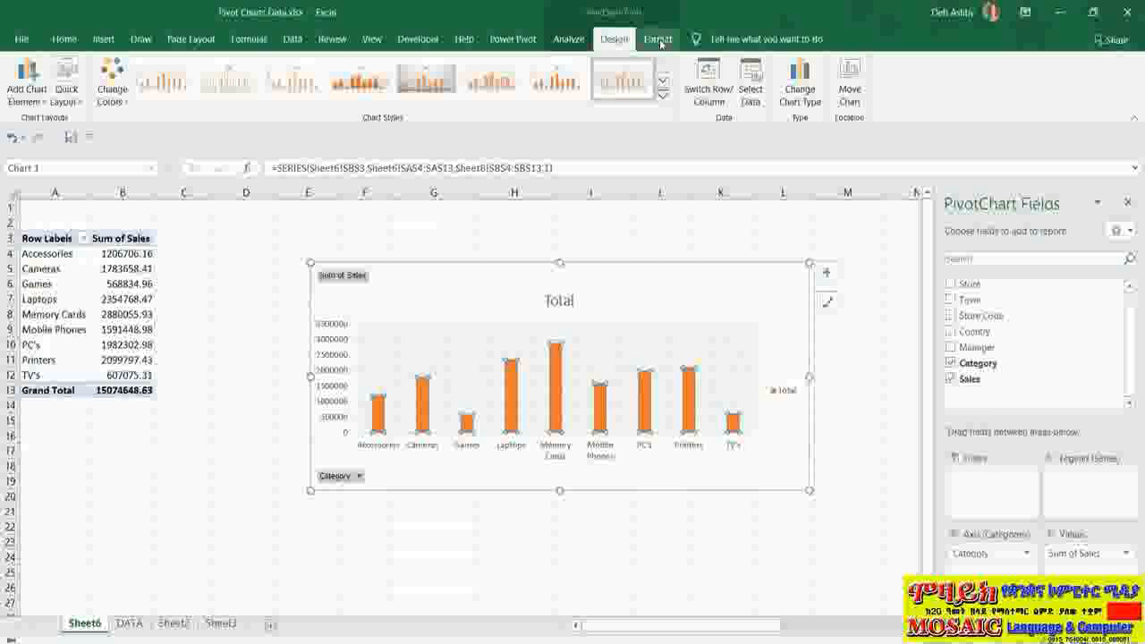
Fill the chart's column series with the standard dark red colour.
left_click(577, 62)
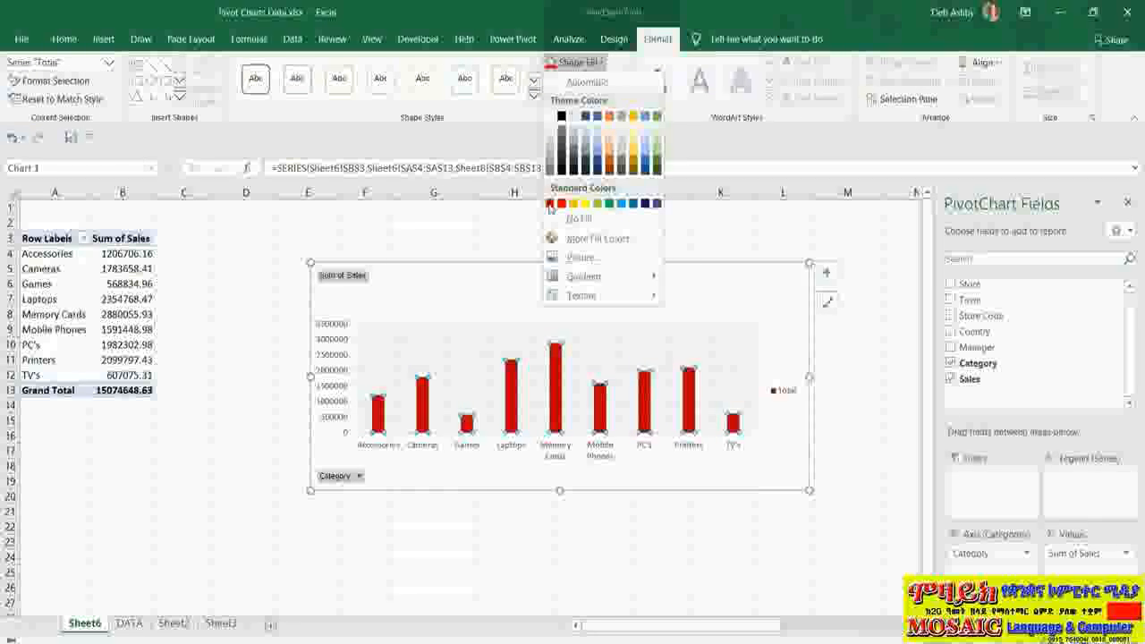
left_click(549, 205)
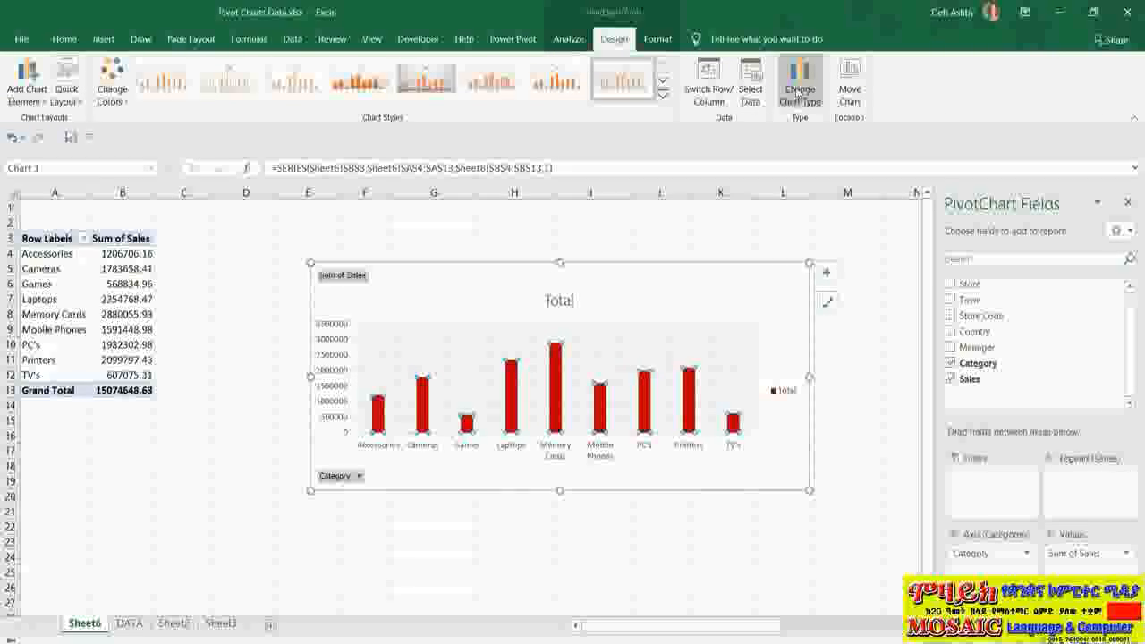
Preview the Line, Clustered Bar, Pie and Area chart types for the pivot chart without applying one.
left_click(799, 94)
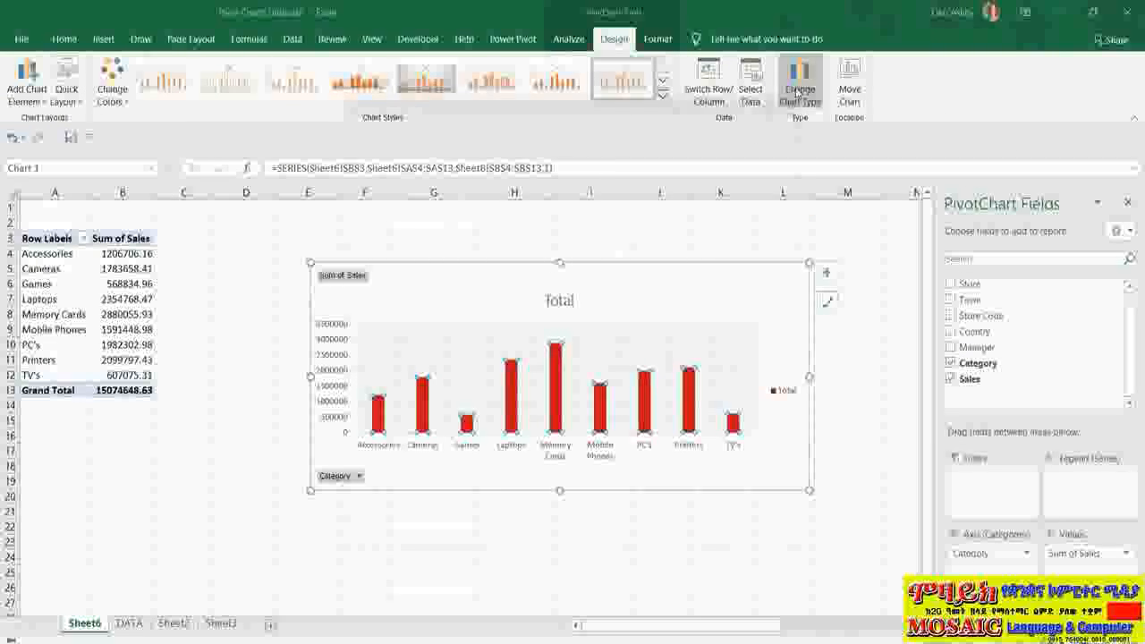
left_click_drag(727, 111, 1001, 68)
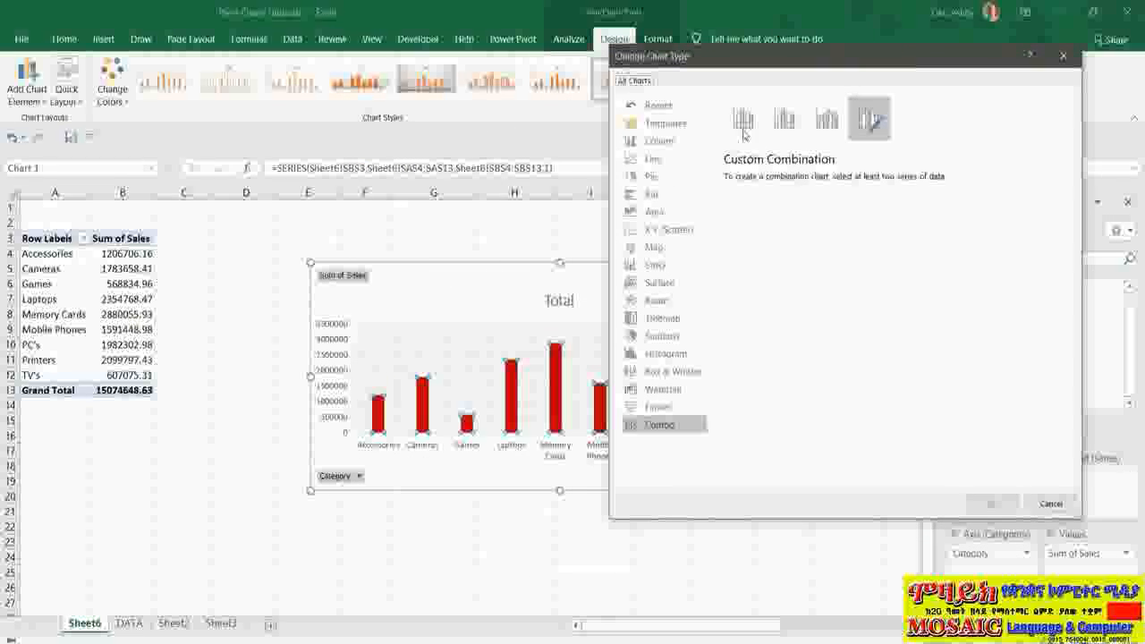
left_click(653, 160)
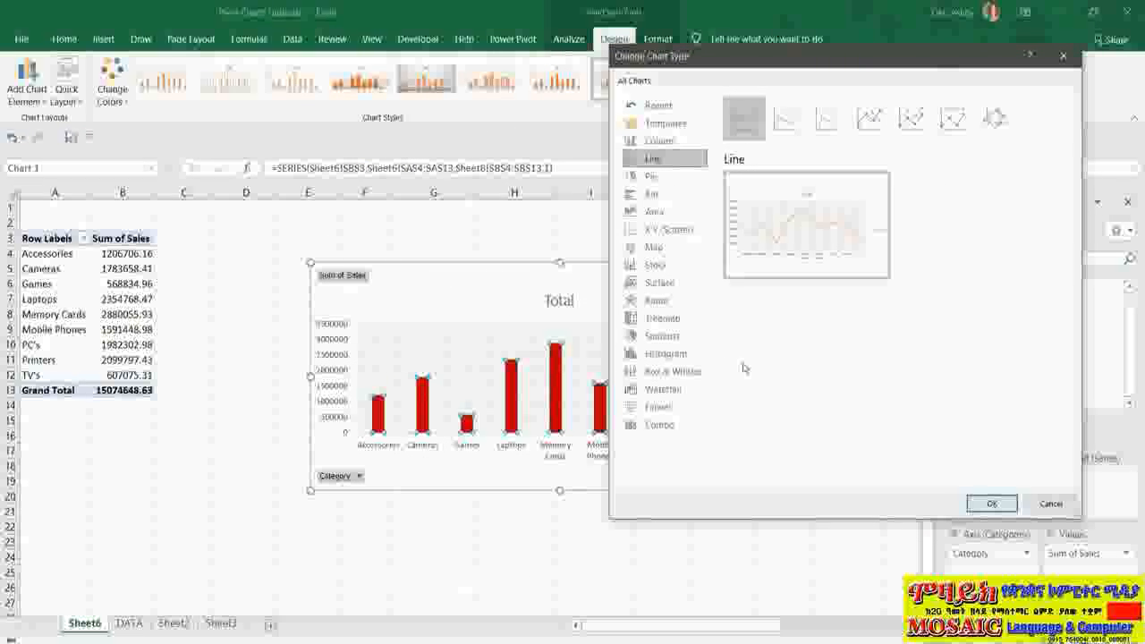
left_click(656, 195)
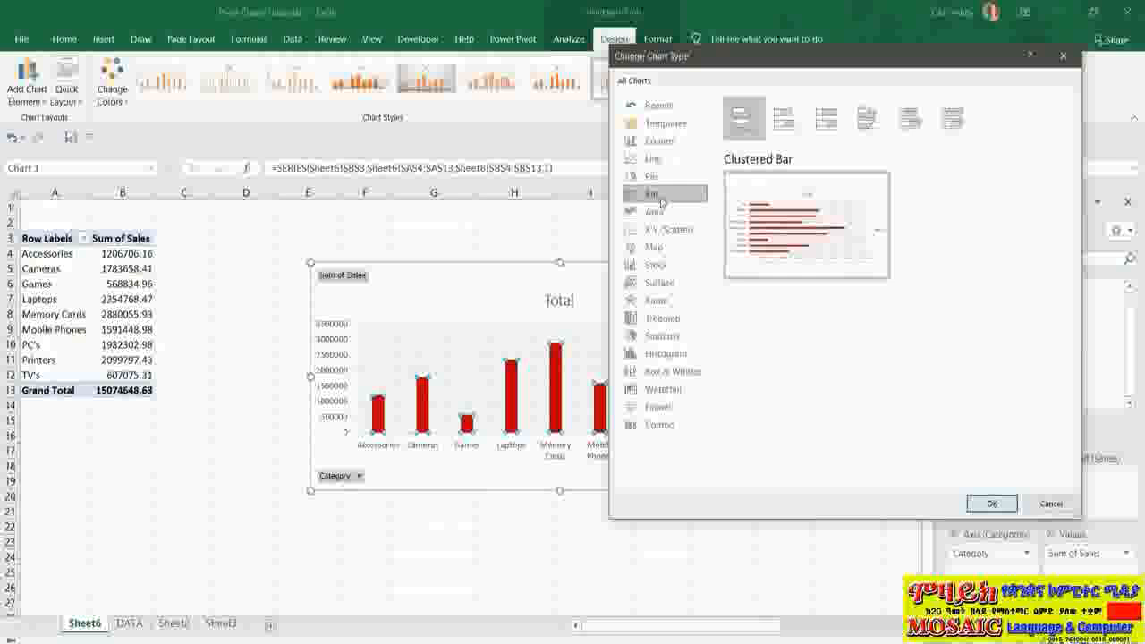
left_click(652, 176)
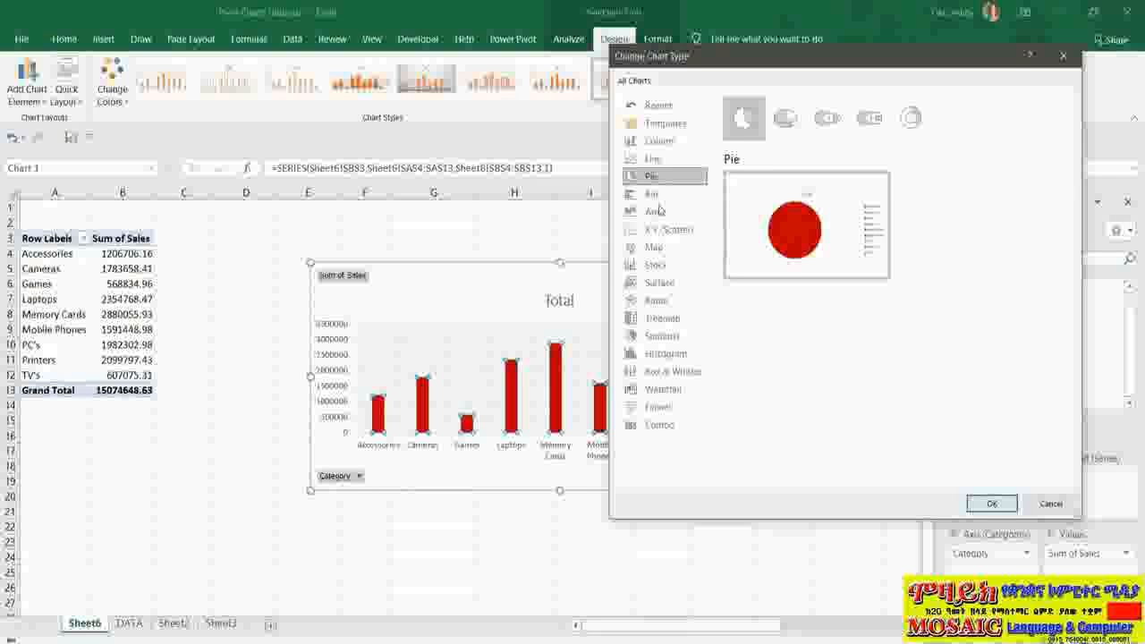
left_click(657, 211)
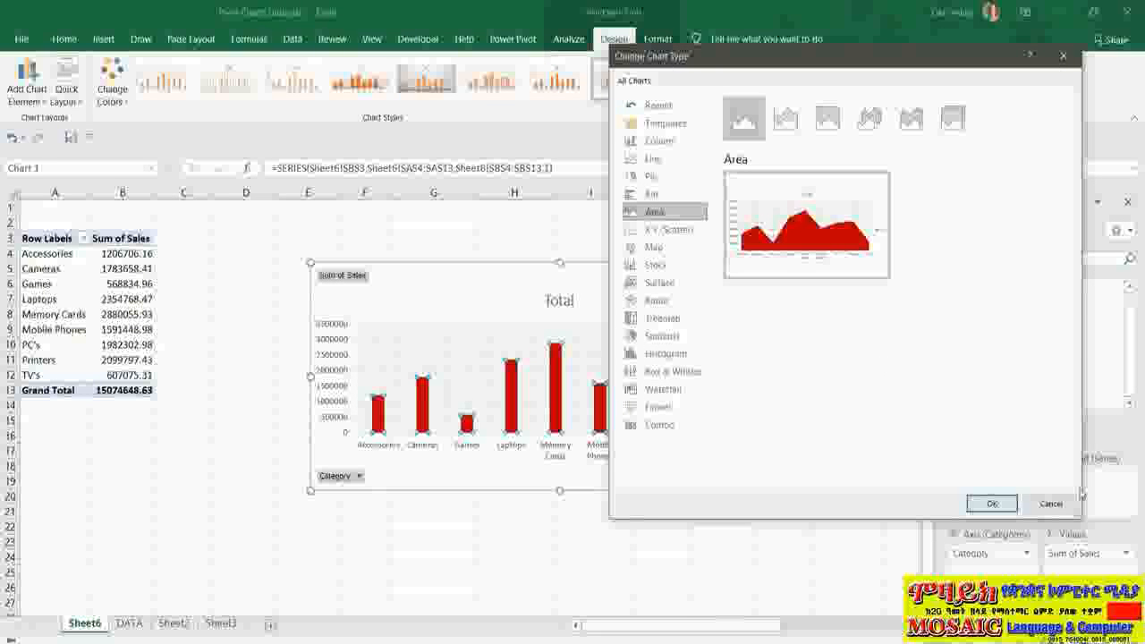
left_click(1052, 504)
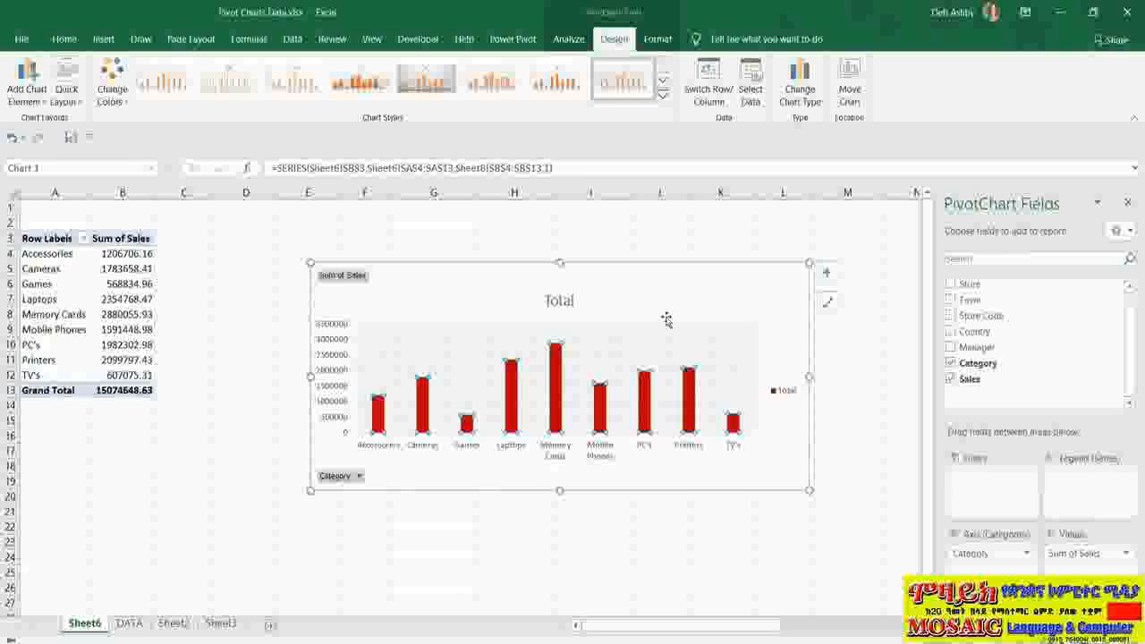
Replace the chart title text with "Sales by Category".
left_click(560, 303)
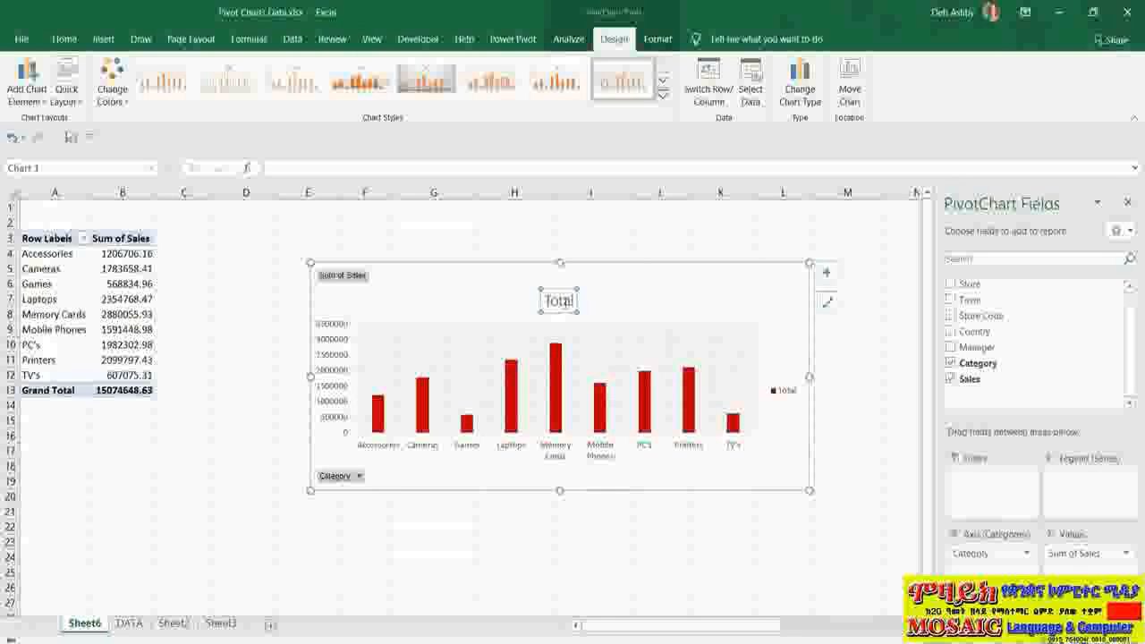
double_click(560, 301)
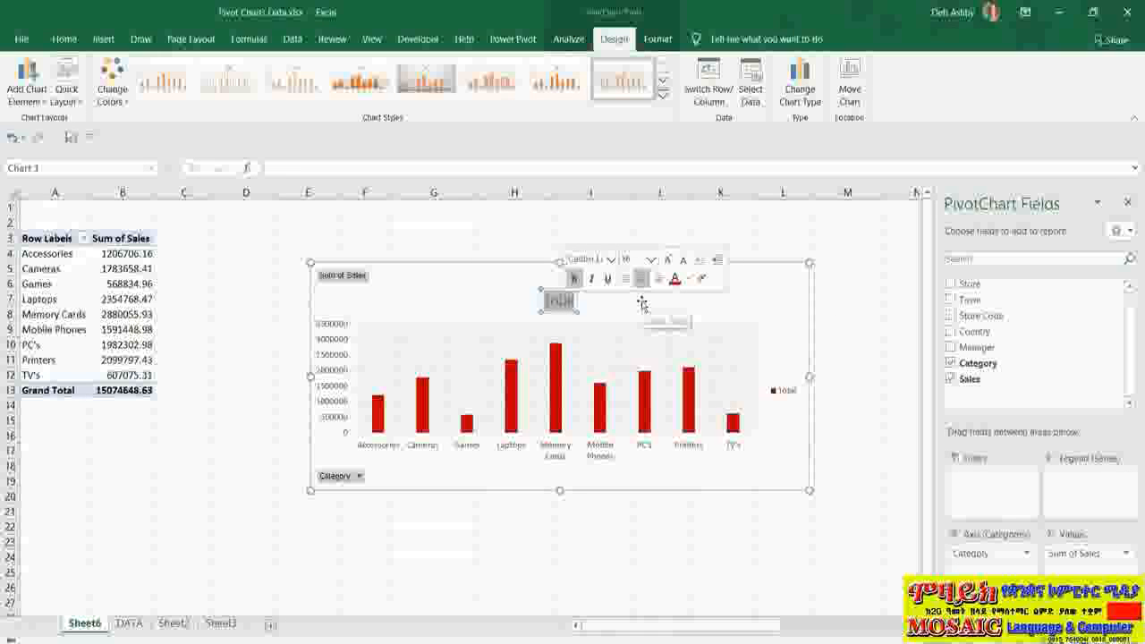
type("Sales")
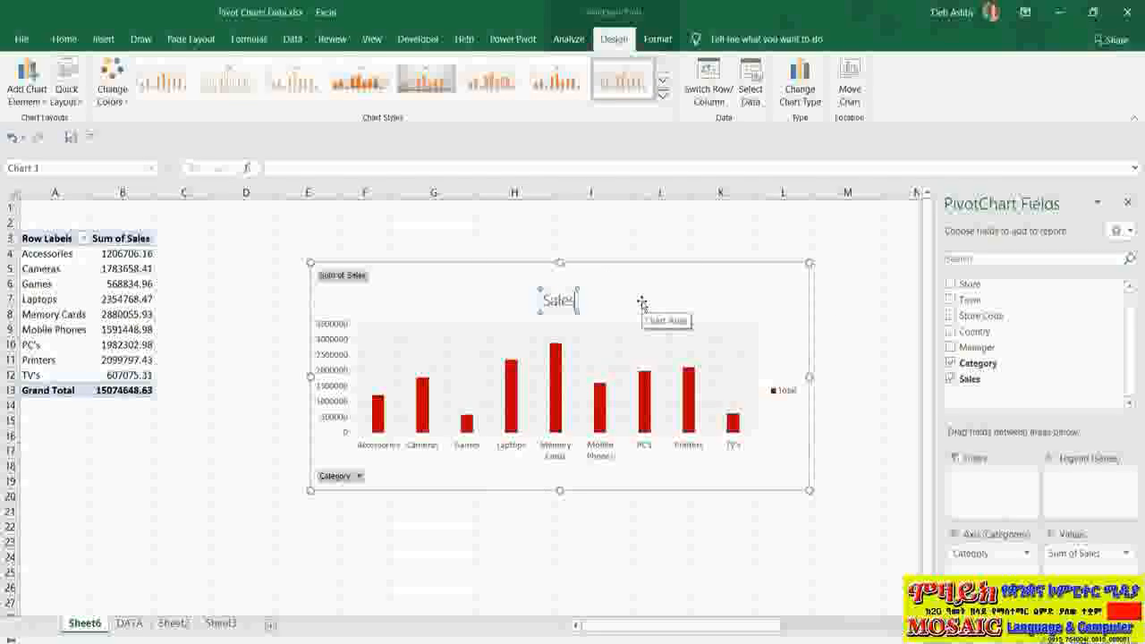
type(" by CAteg")
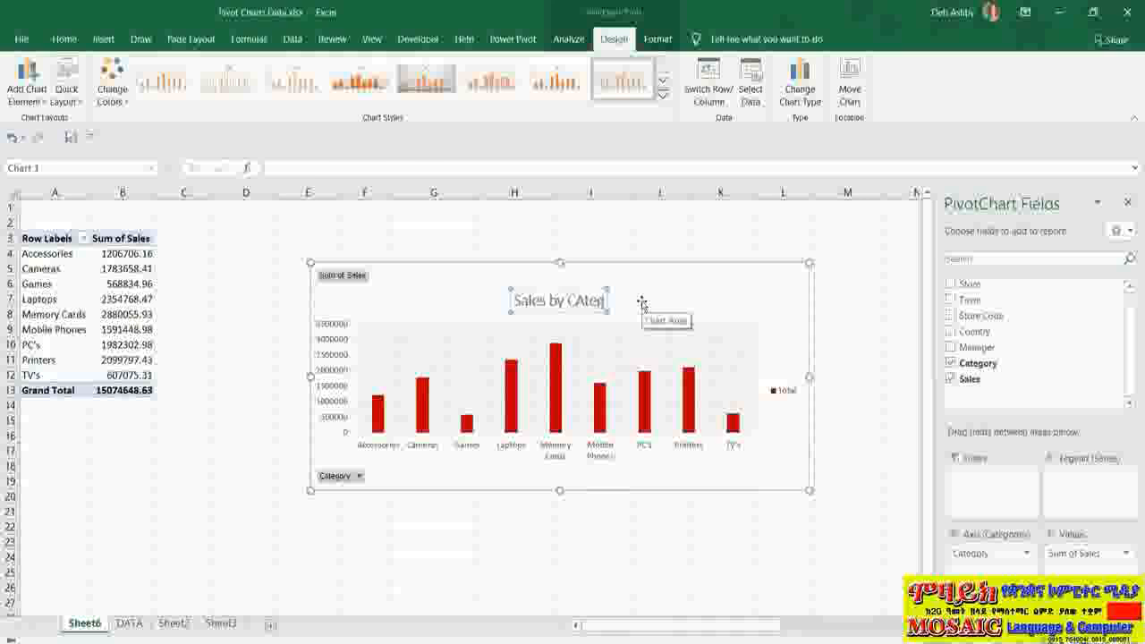
type("ory")
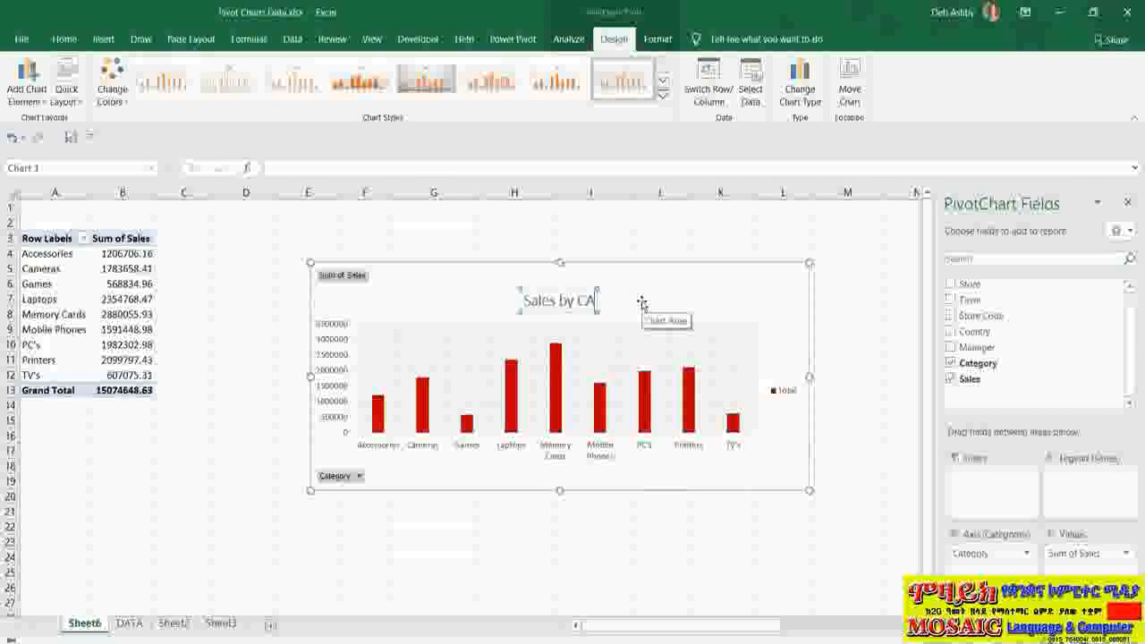
type("te")
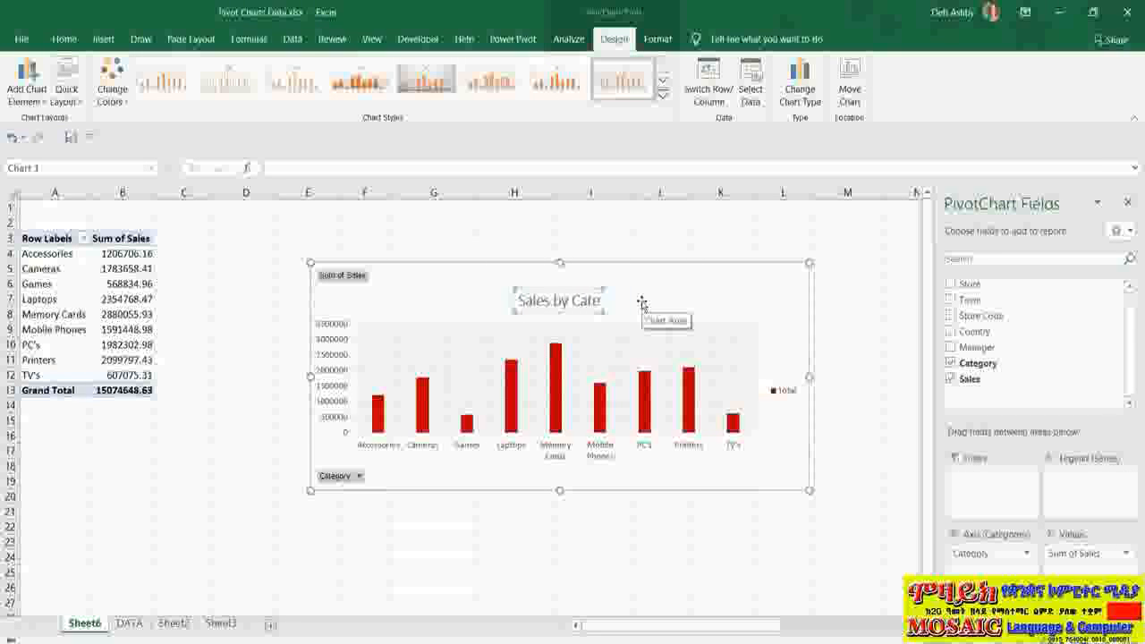
type("gory")
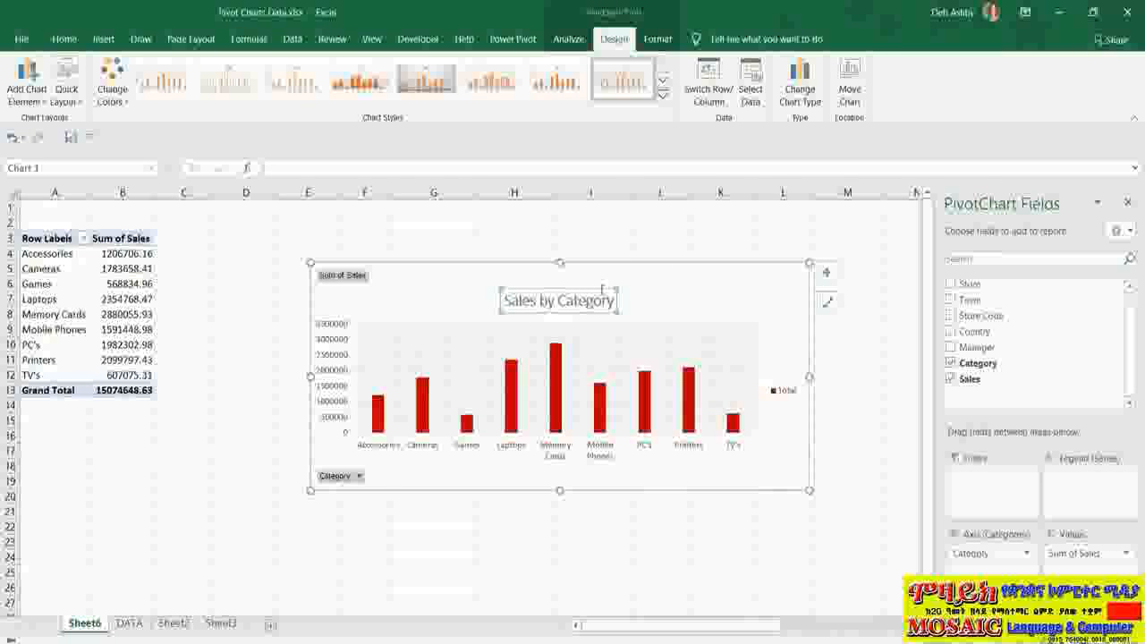
Set the chart title's font to Calibri (Body) and move the title slightly higher in the chart.
left_click(64, 40)
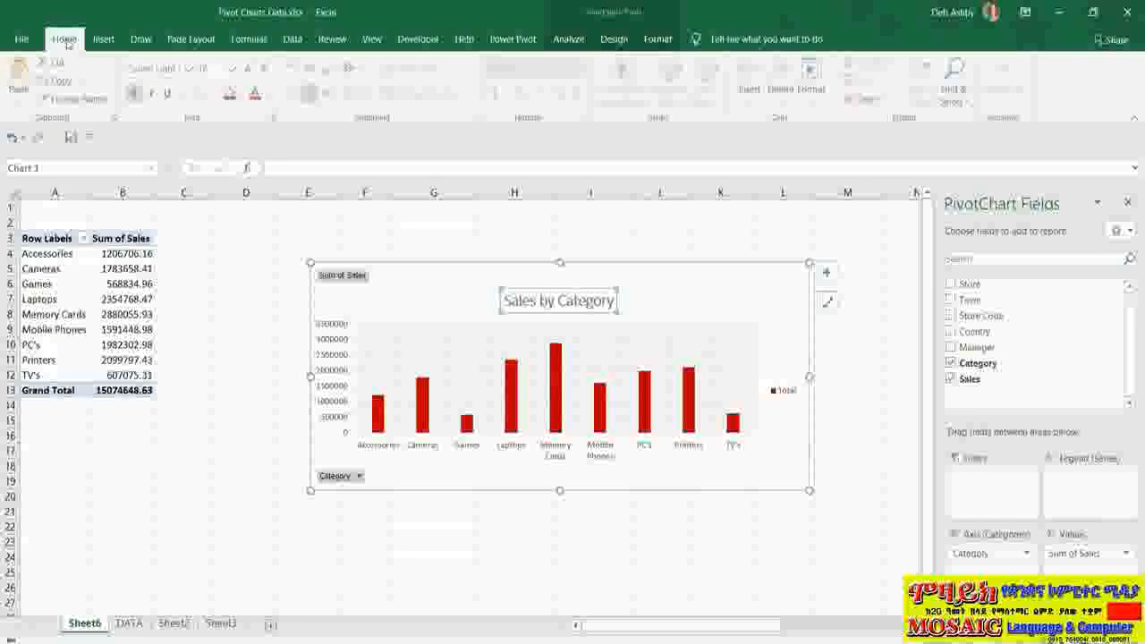
left_click(191, 69)
left_click(153, 136)
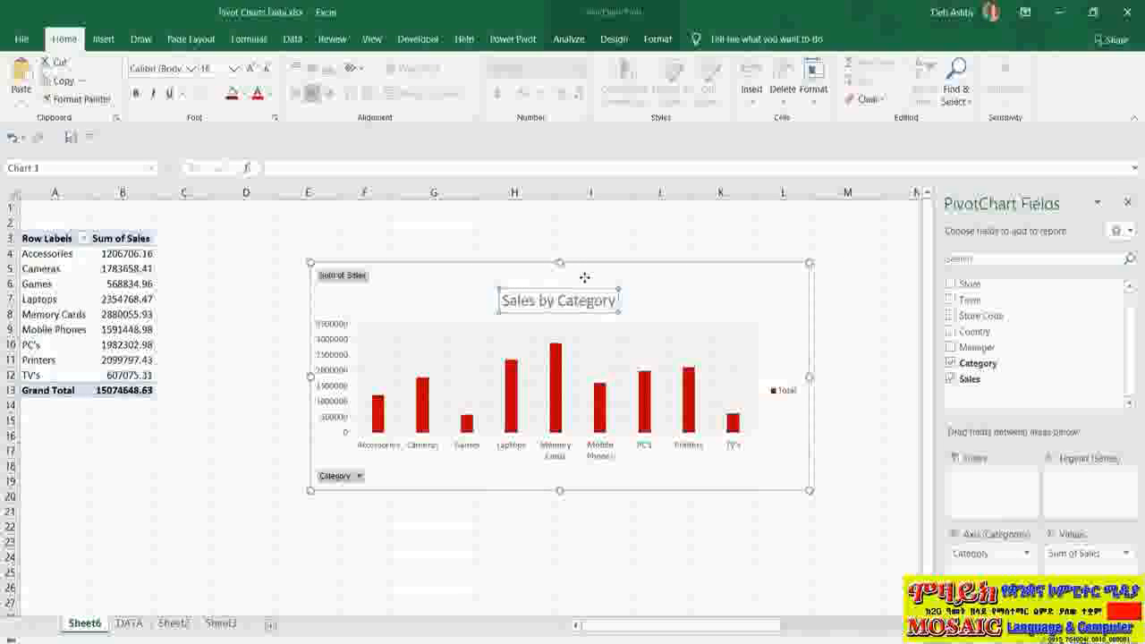
left_click_drag(585, 278, 583, 275)
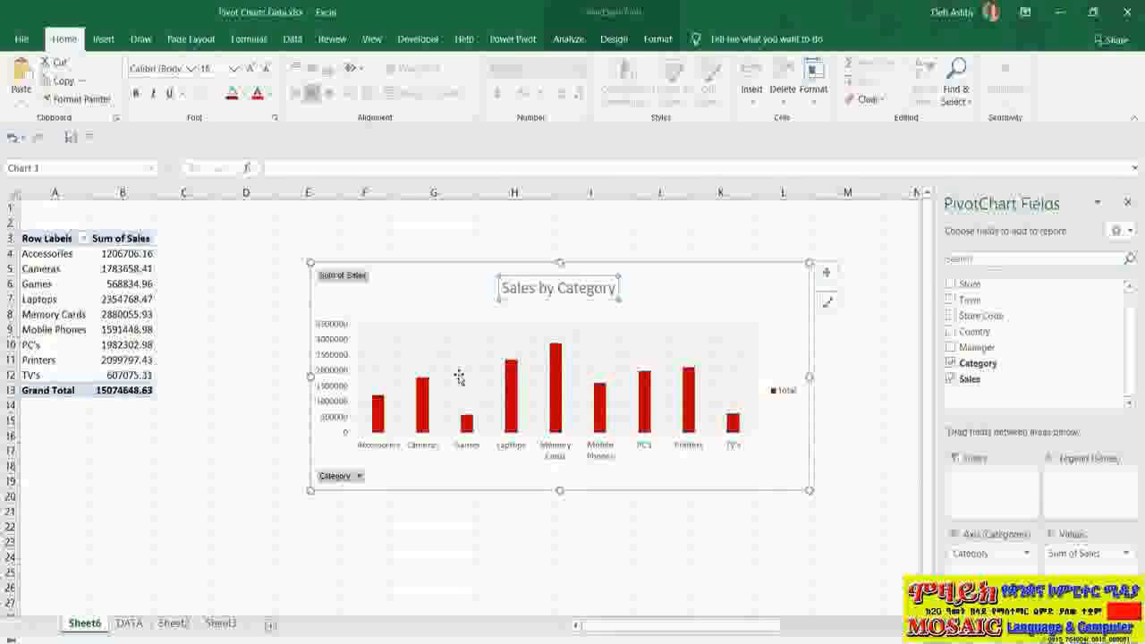
left_click(676, 271)
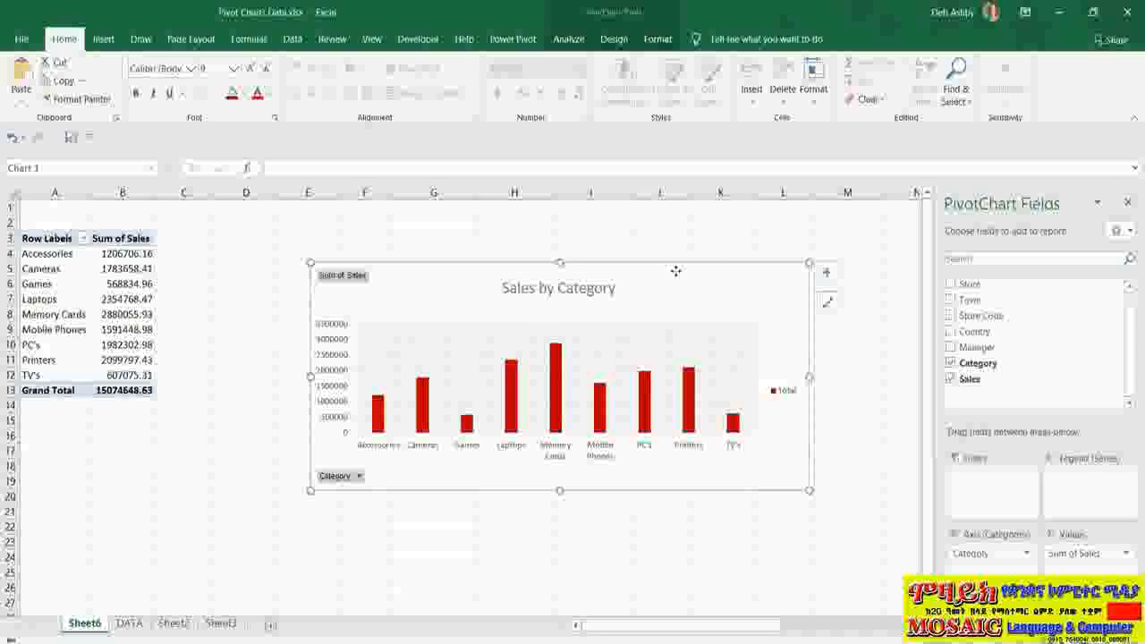
Add a primary horizontal axis title reading "Category" and move it slightly lower, away from the axis labels.
left_click(618, 40)
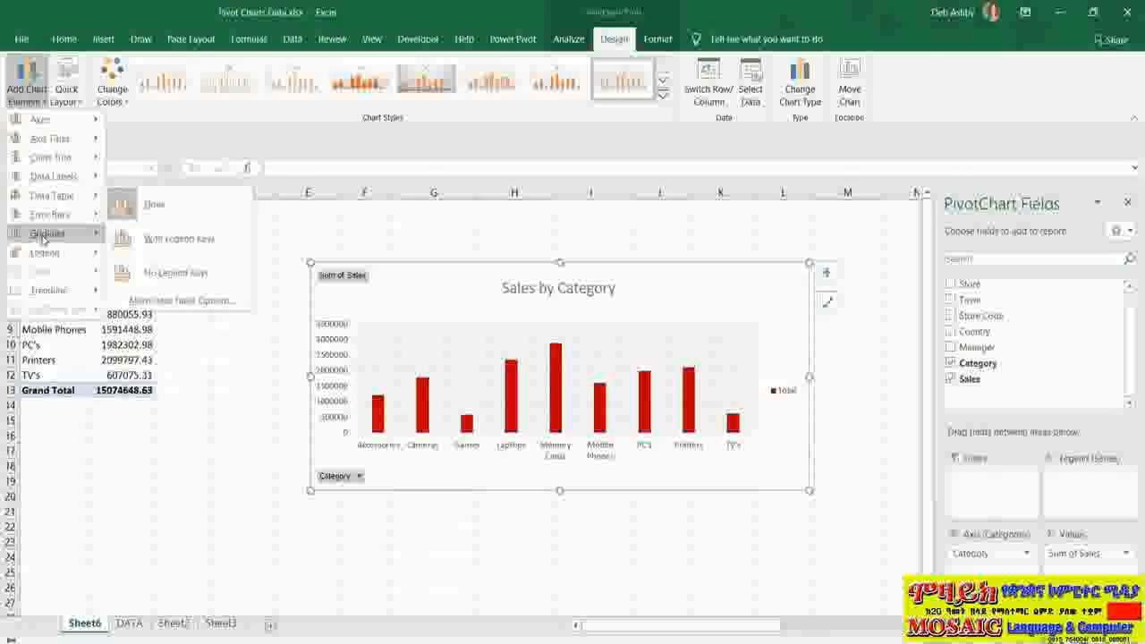
mouse_move(45, 255)
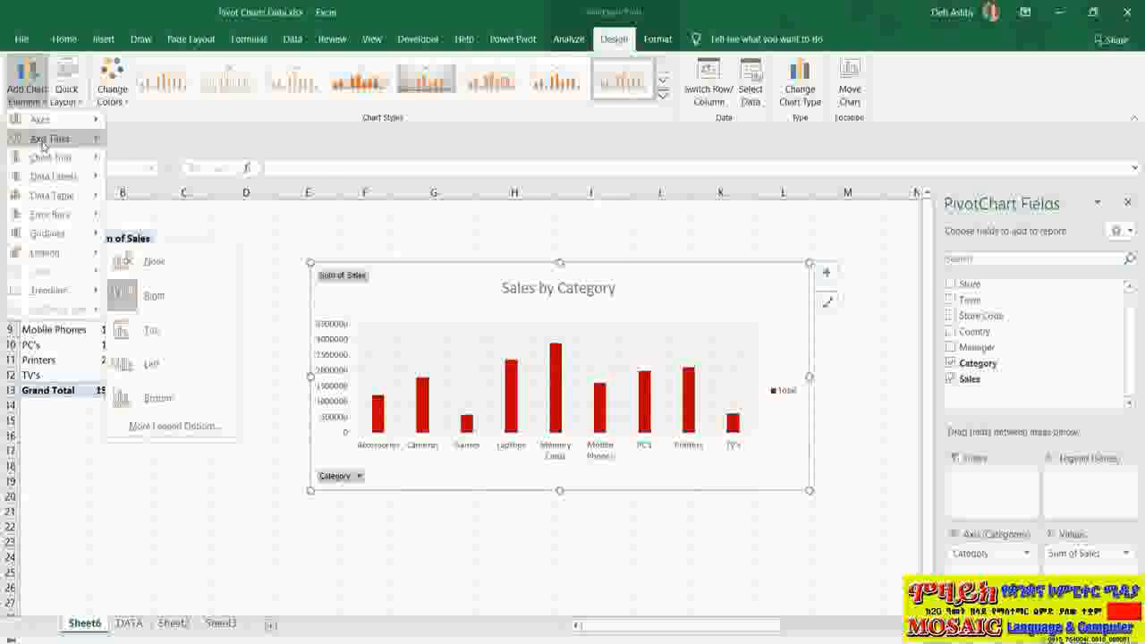
mouse_move(44, 145)
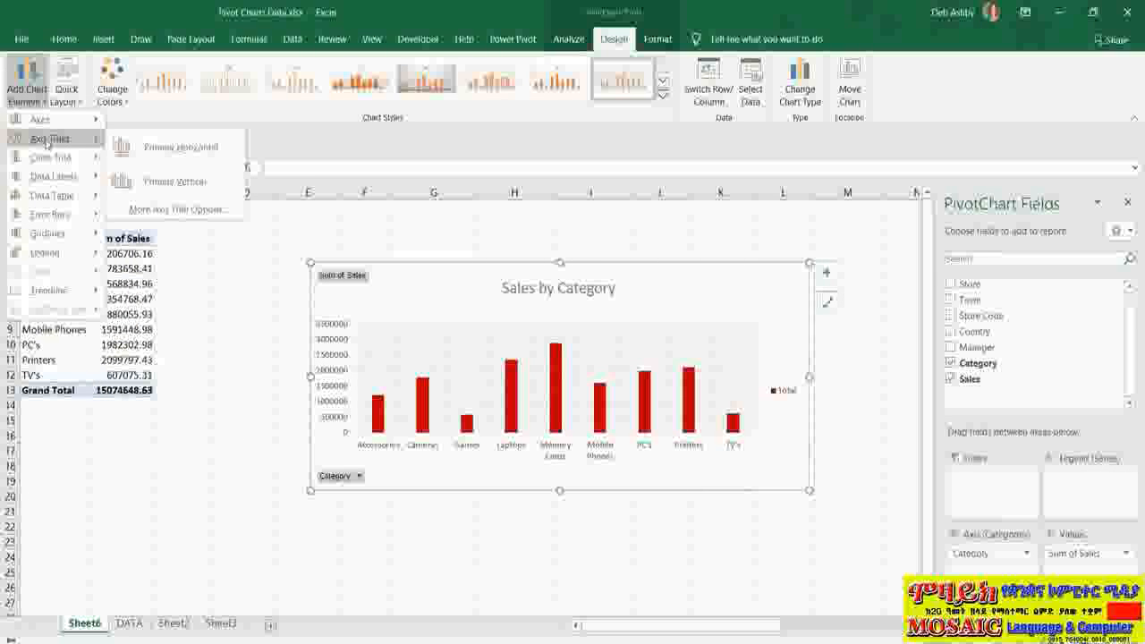
left_click(166, 146)
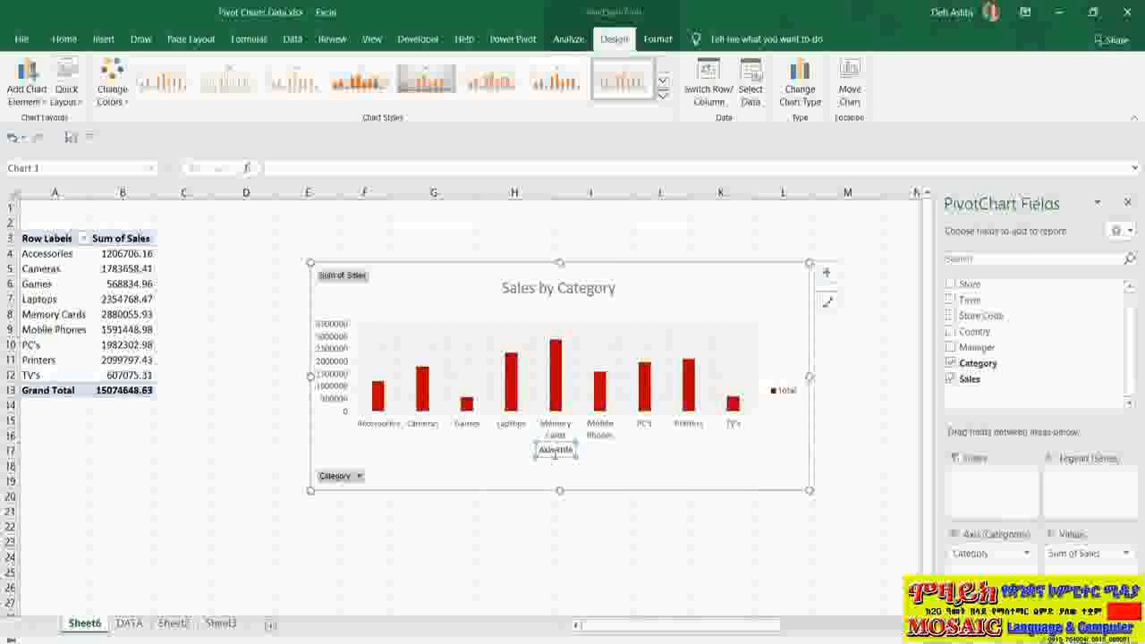
left_click_drag(574, 450, 536, 450)
type("Cate")
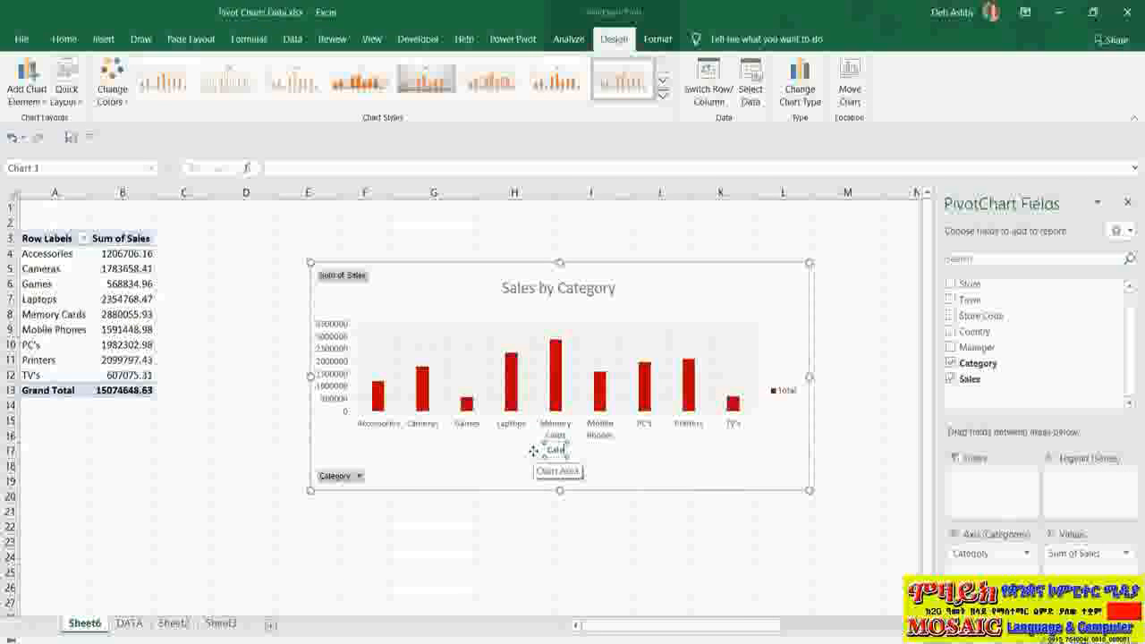
type("goryg")
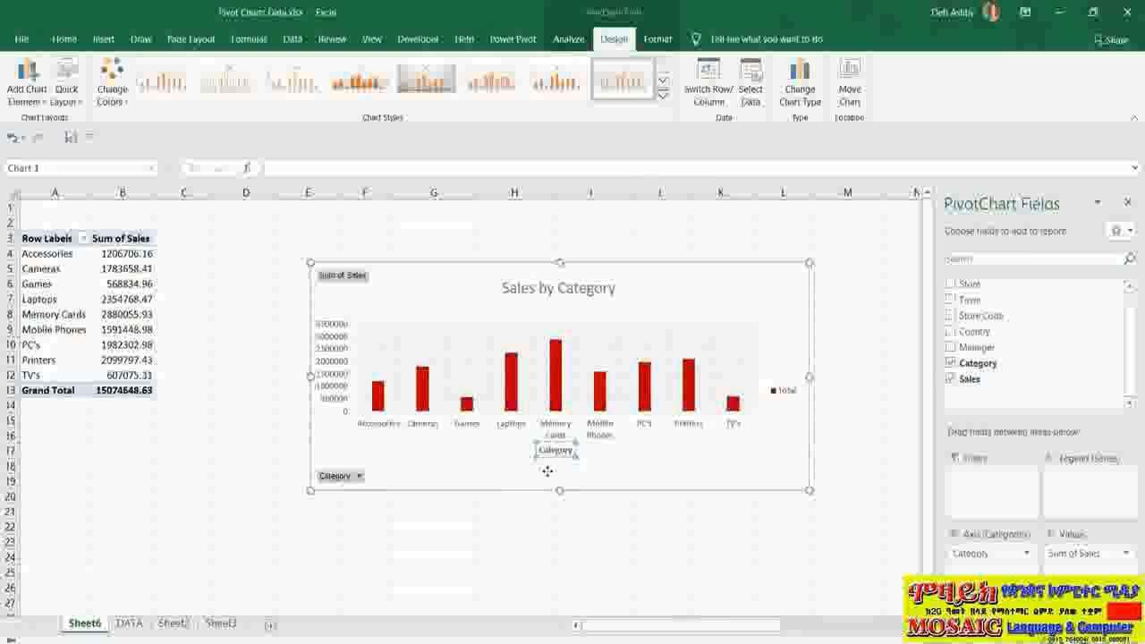
left_click_drag(548, 472, 554, 448)
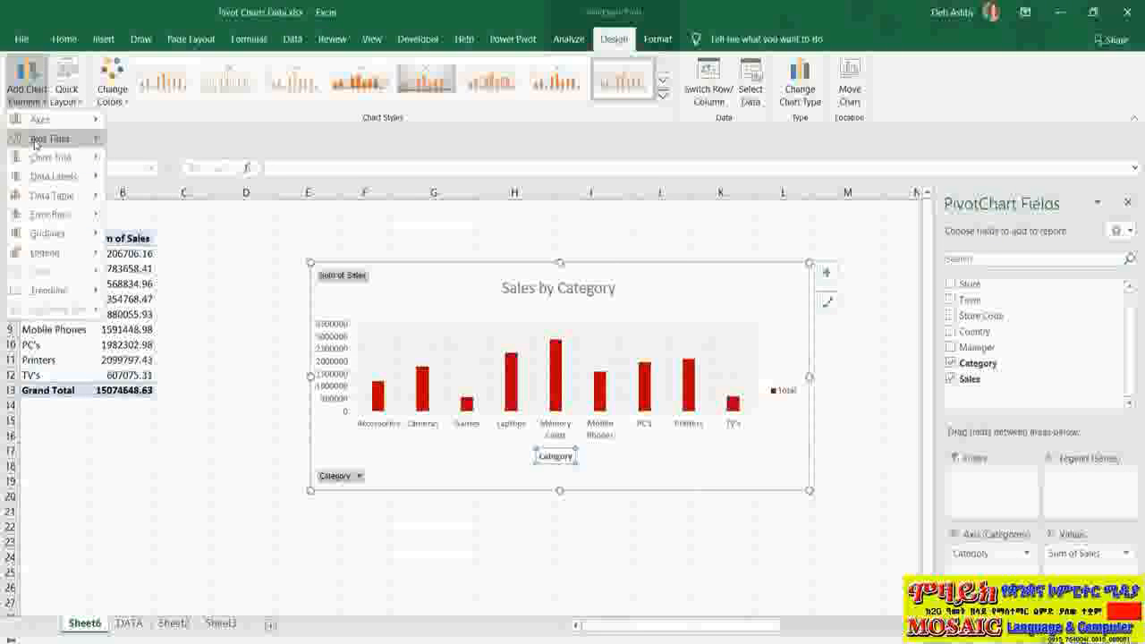
Add a primary vertical axis title reading "Sales" to the pivot chart.
left_click(174, 181)
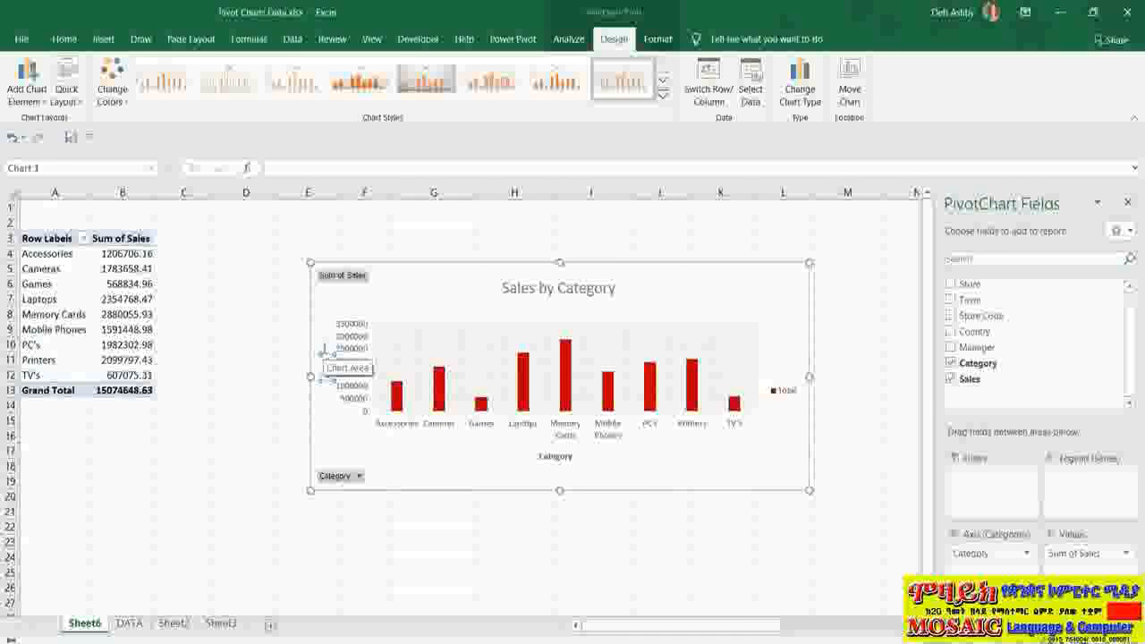
left_click(383, 453)
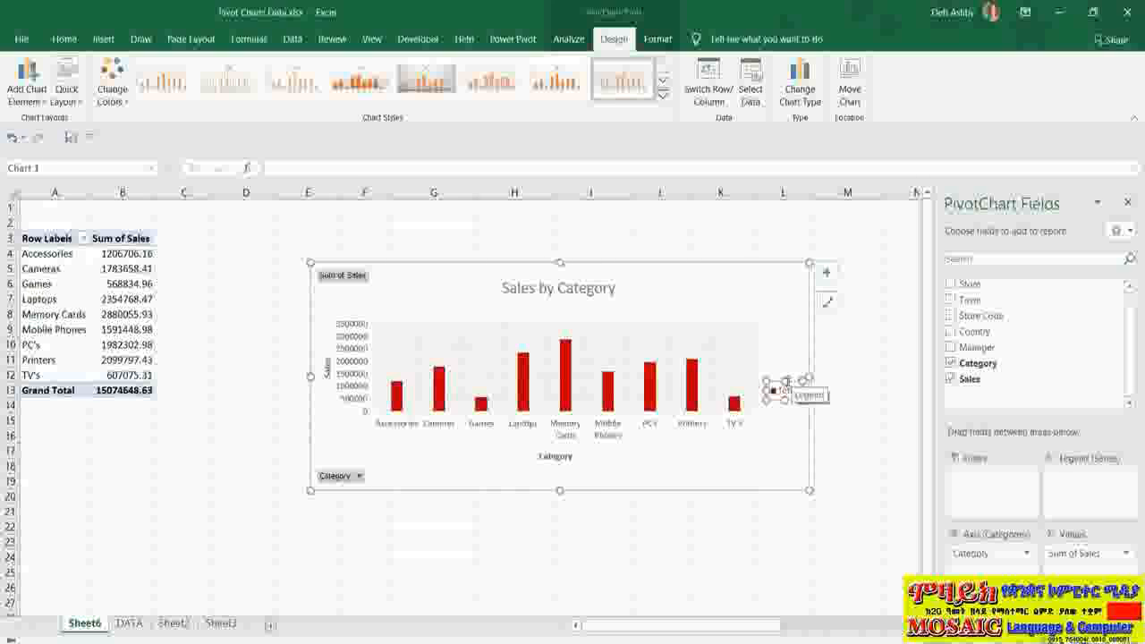
Remove the legend from the pivot chart.
left_click(38, 96)
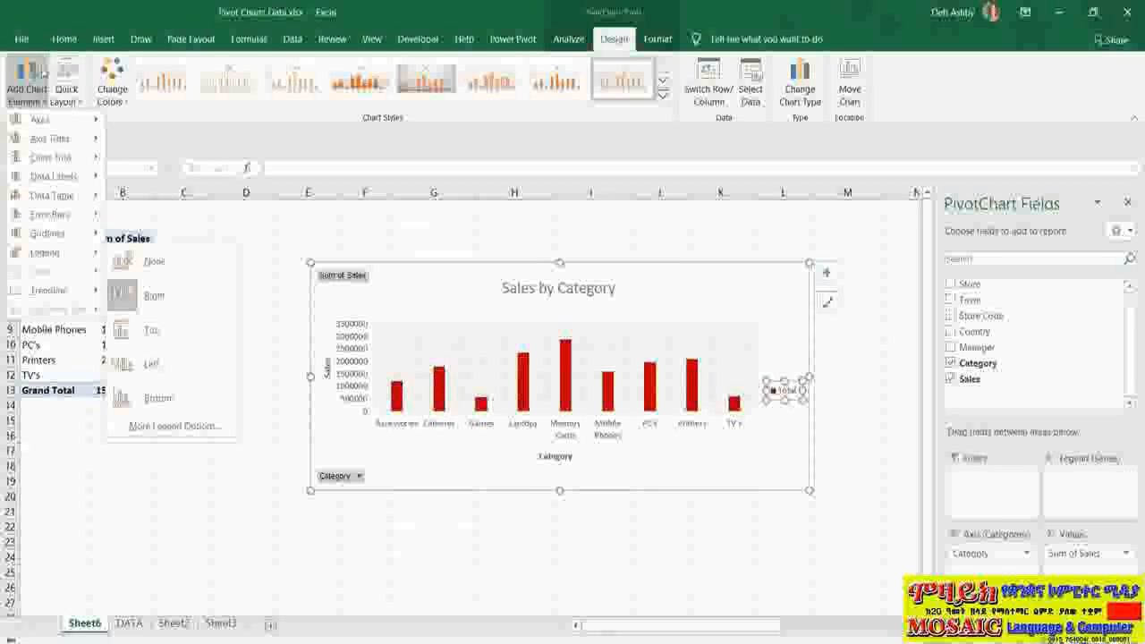
left_click(459, 211)
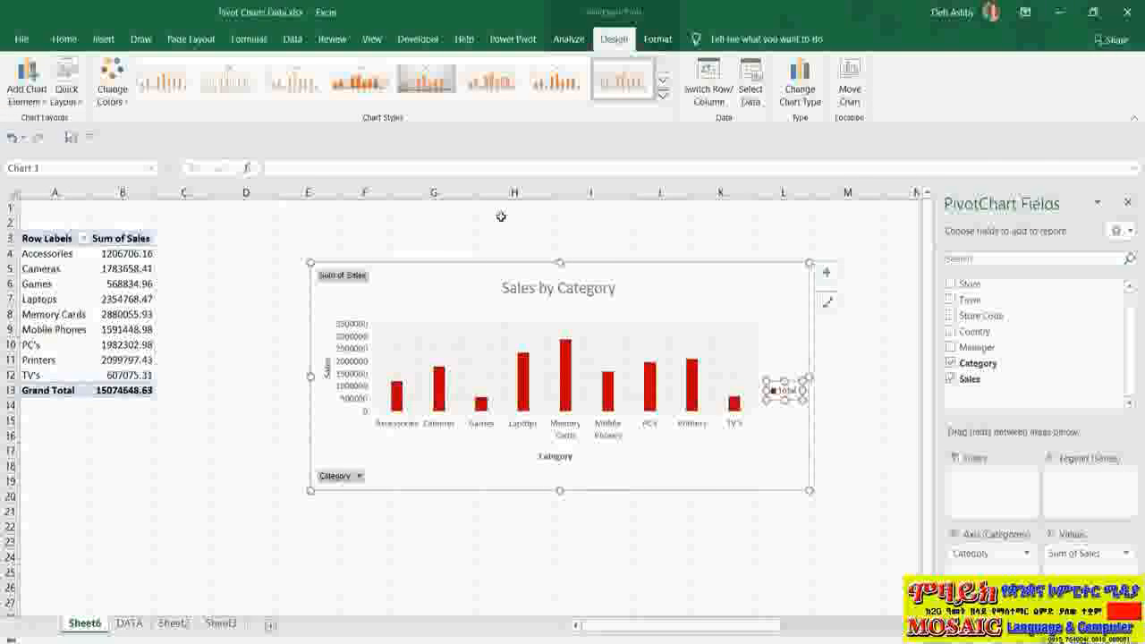
left_click(829, 276)
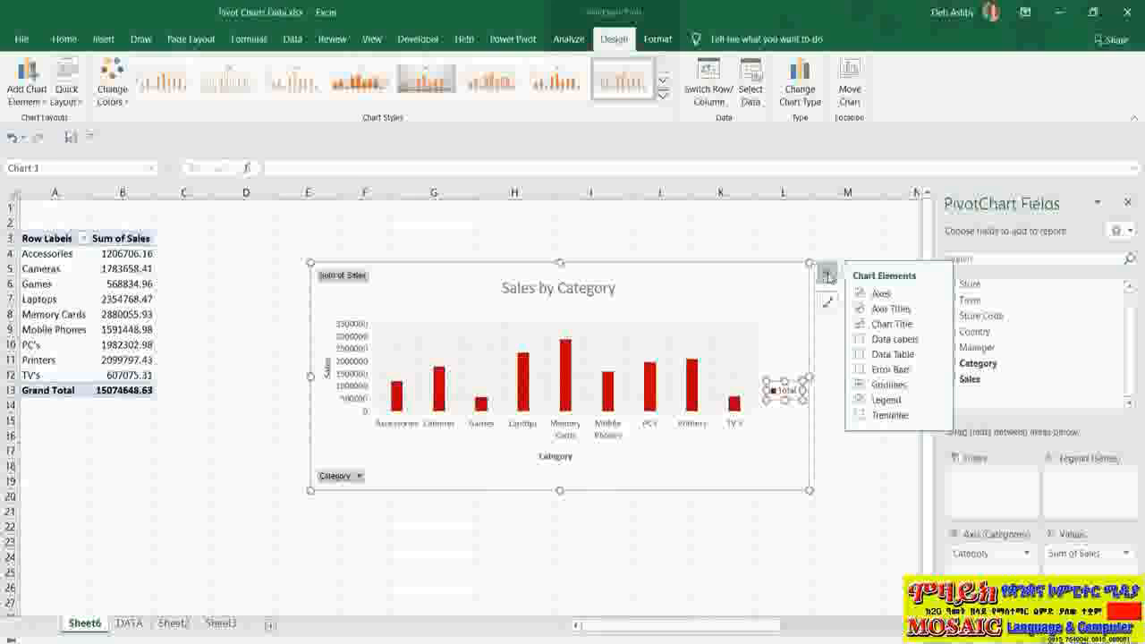
left_click(860, 400)
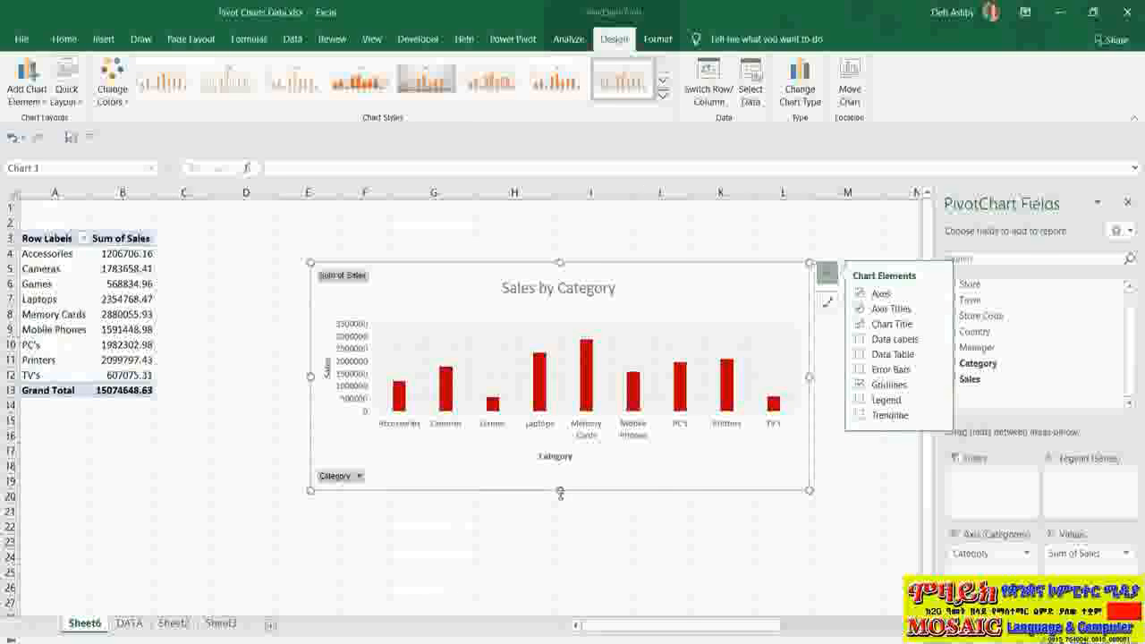
Enlarge the chart down to about row 25 and across to column M, and hide all its field buttons.
left_click_drag(558, 492, 558, 585)
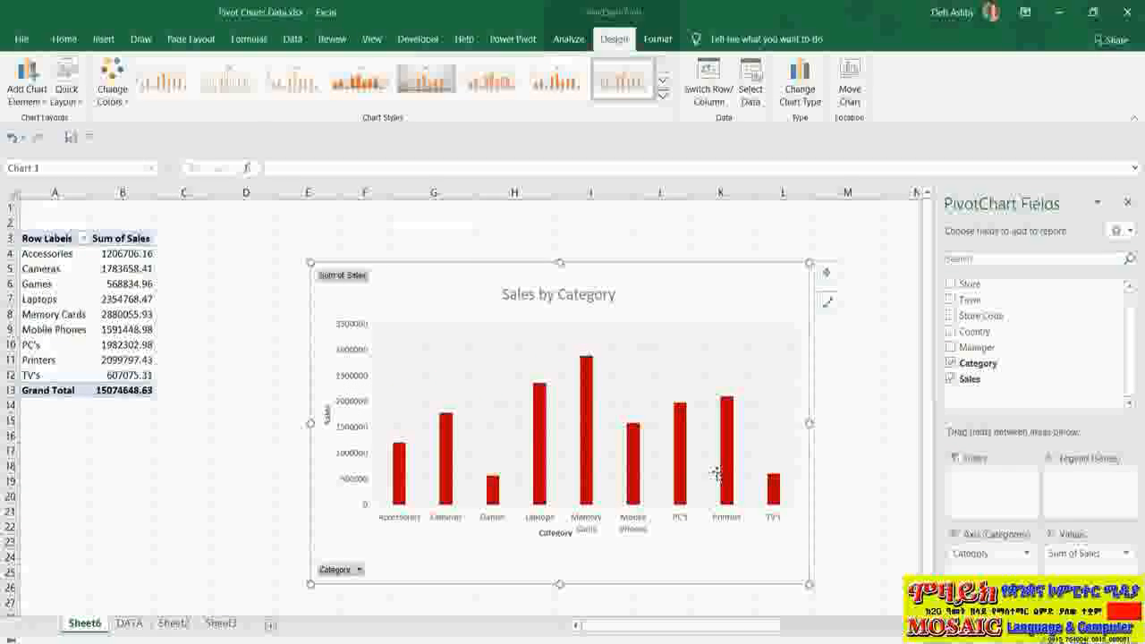
left_click_drag(820, 425, 881, 433)
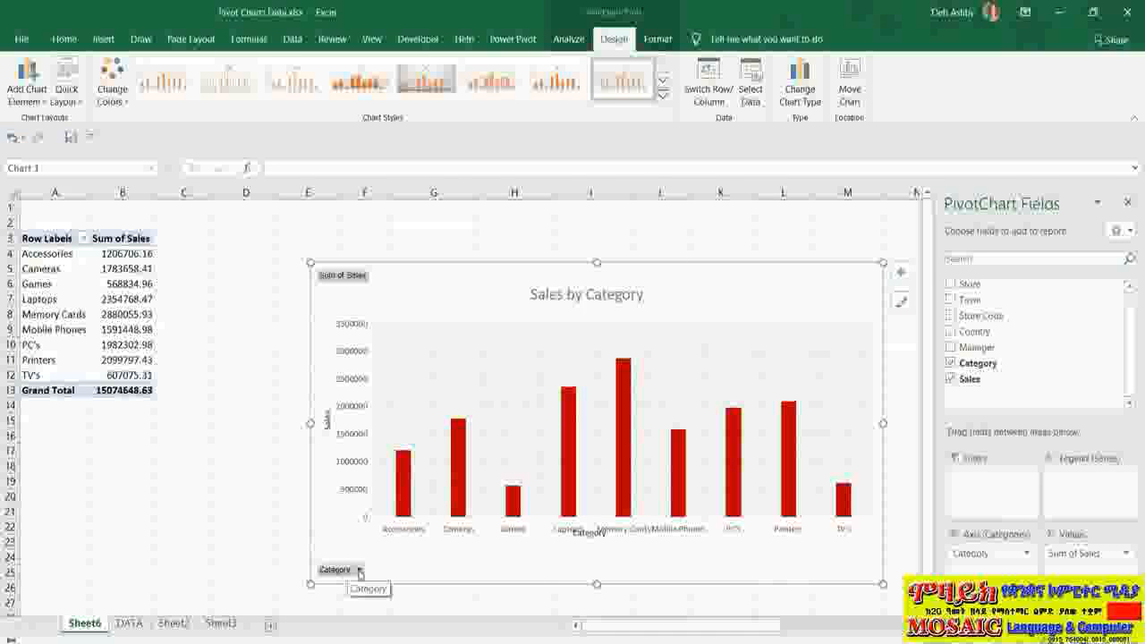
right_click(336, 280)
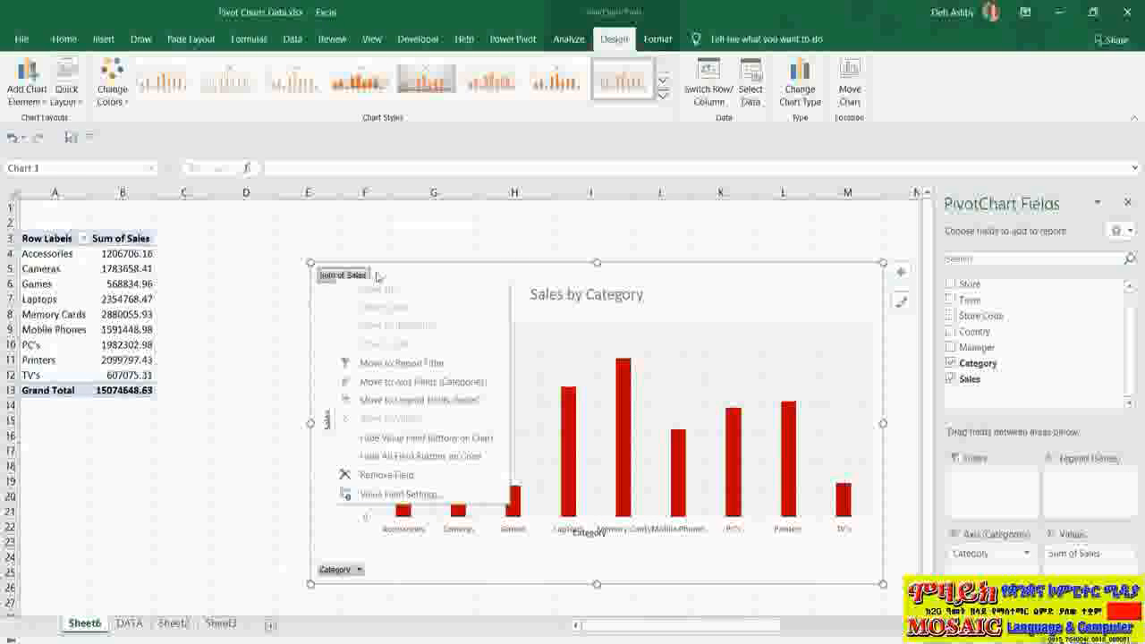
left_click(430, 458)
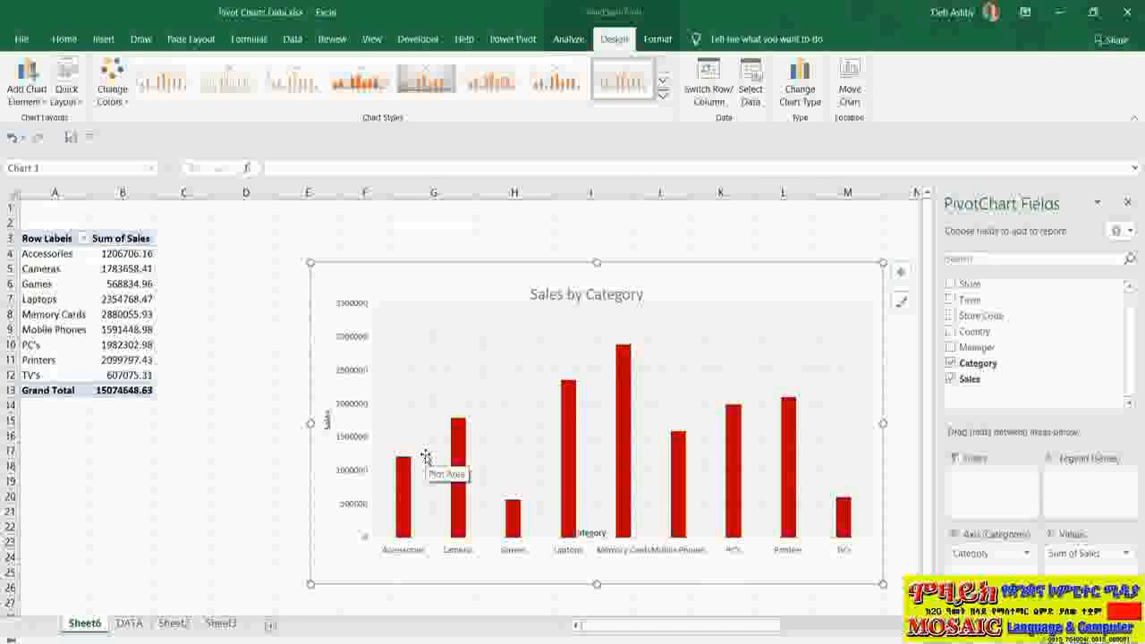
Move the chart title slightly higher and the "Category" axis title down below the horizontal axis labels.
left_click(612, 285)
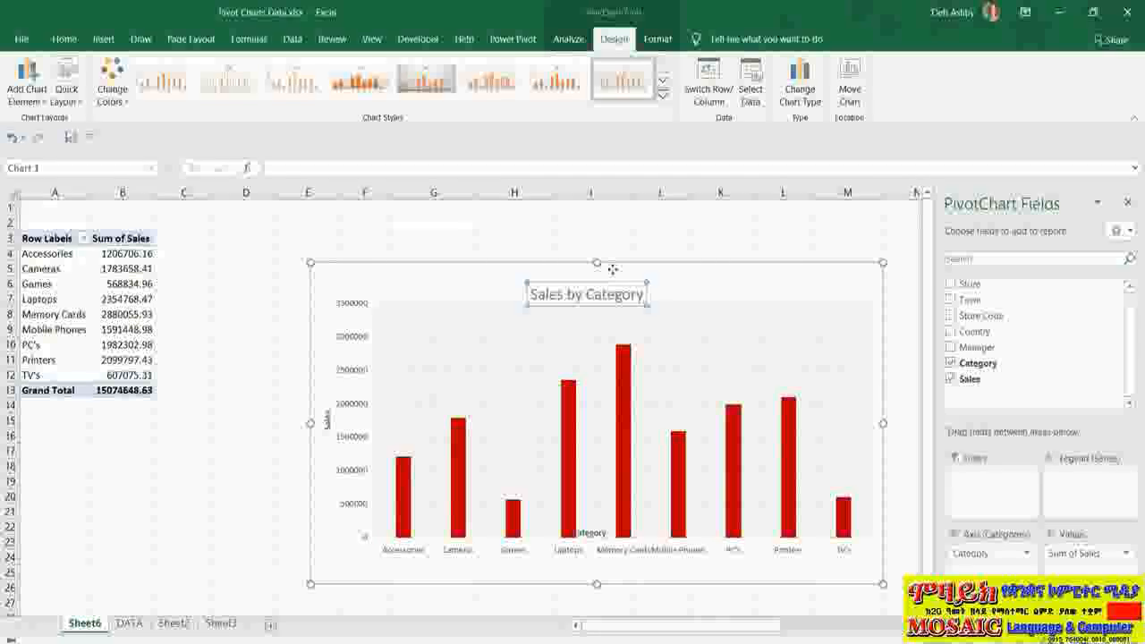
left_click_drag(596, 281, 594, 271)
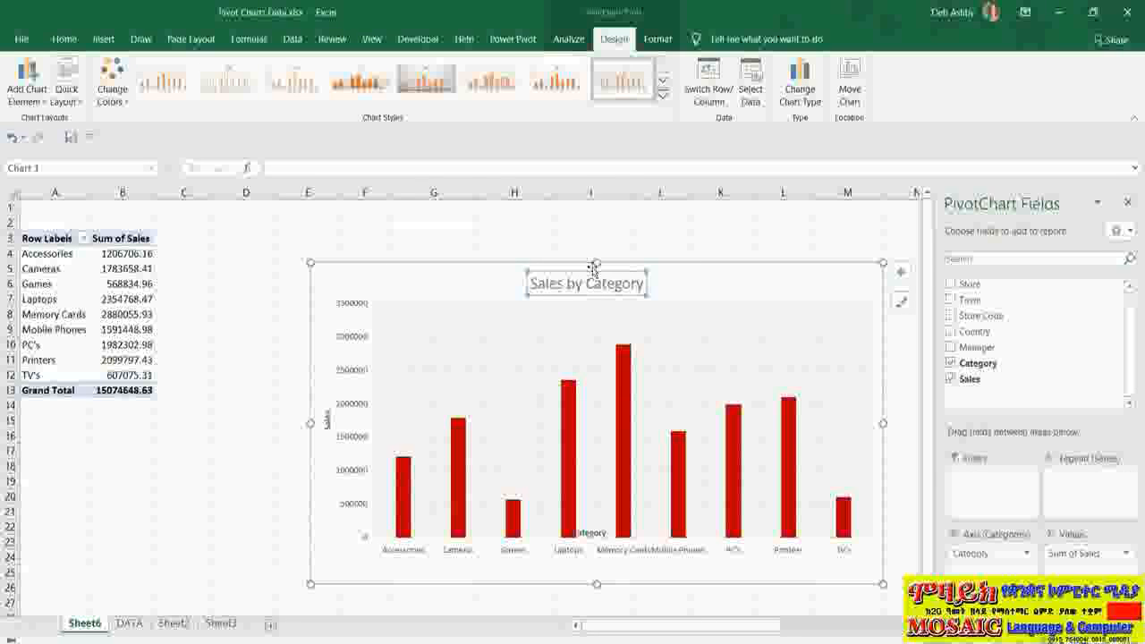
left_click(592, 533)
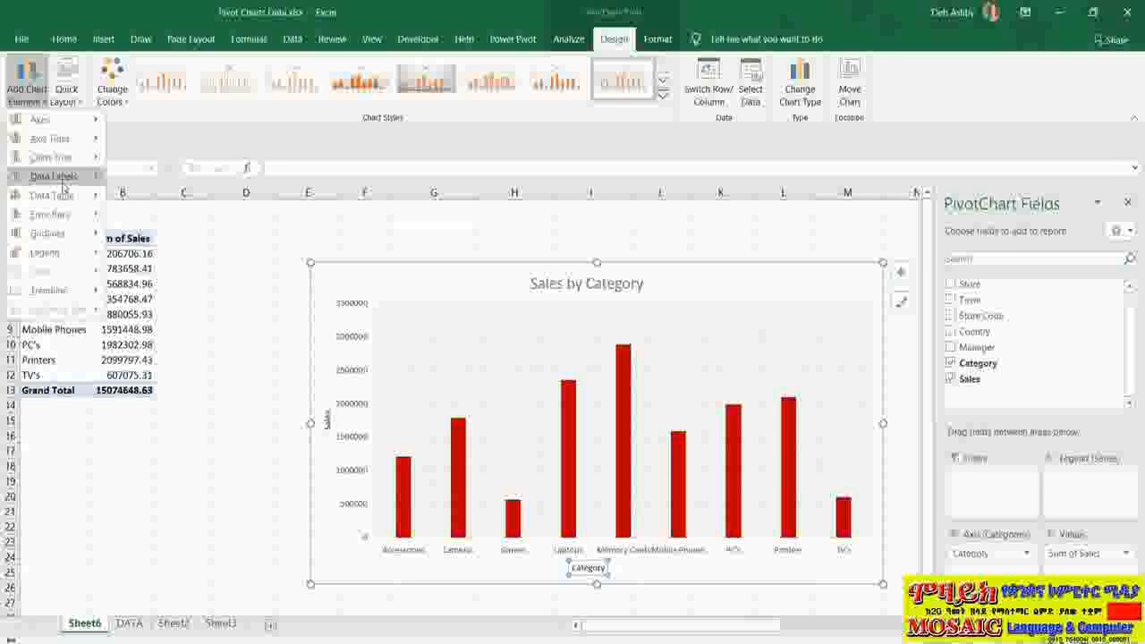
Add data labels to the chart columns in the Outside End position.
mouse_move(63, 187)
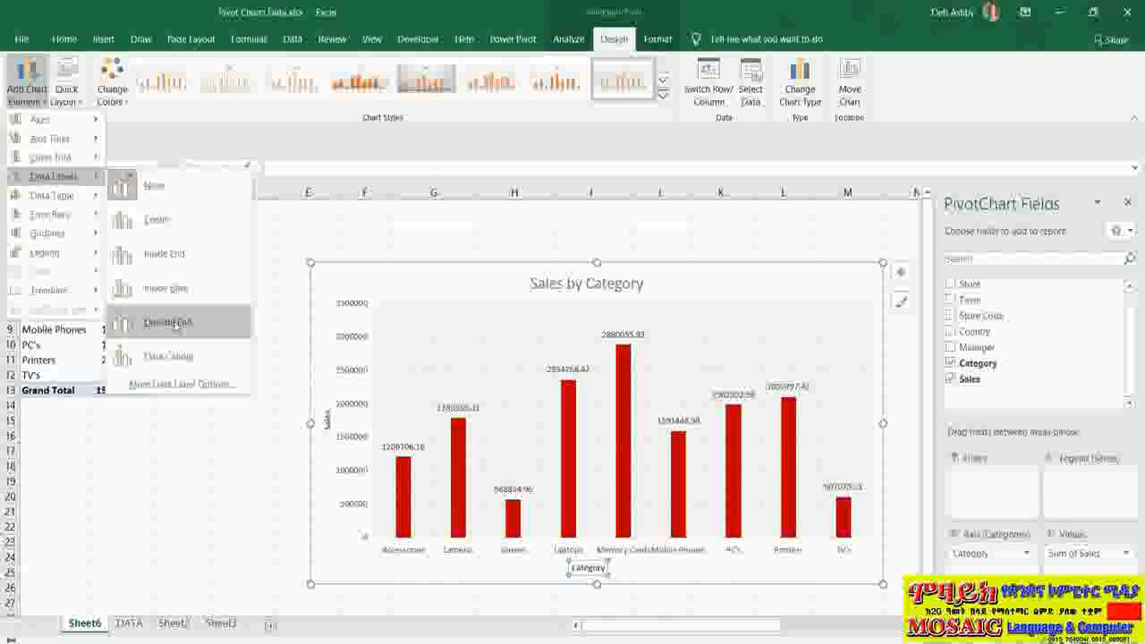
left_click(175, 324)
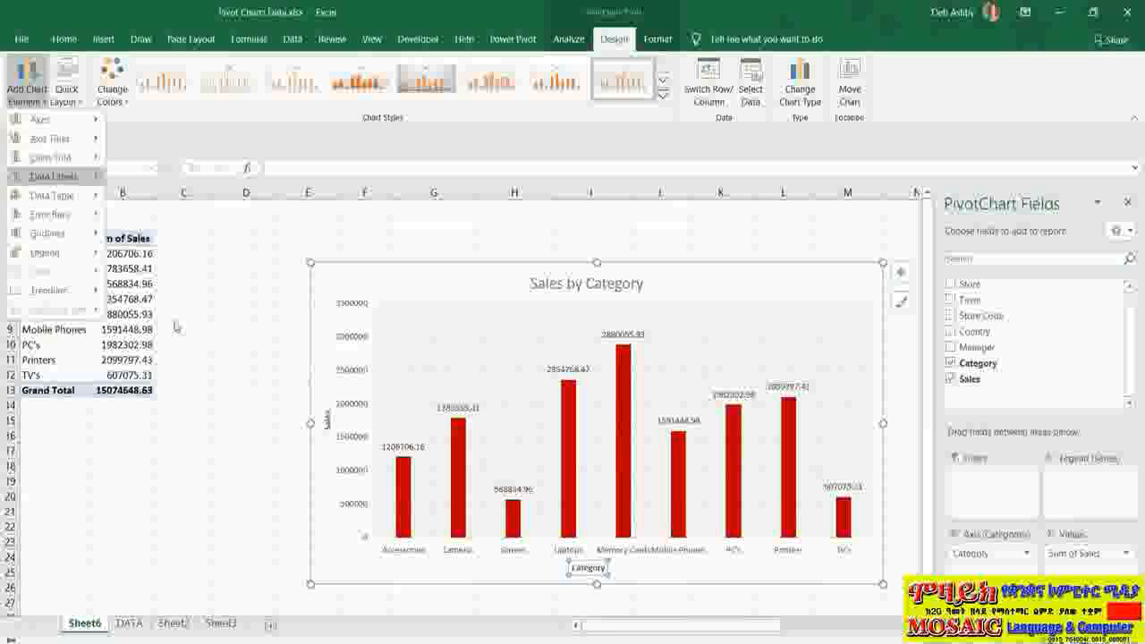
left_click(475, 266)
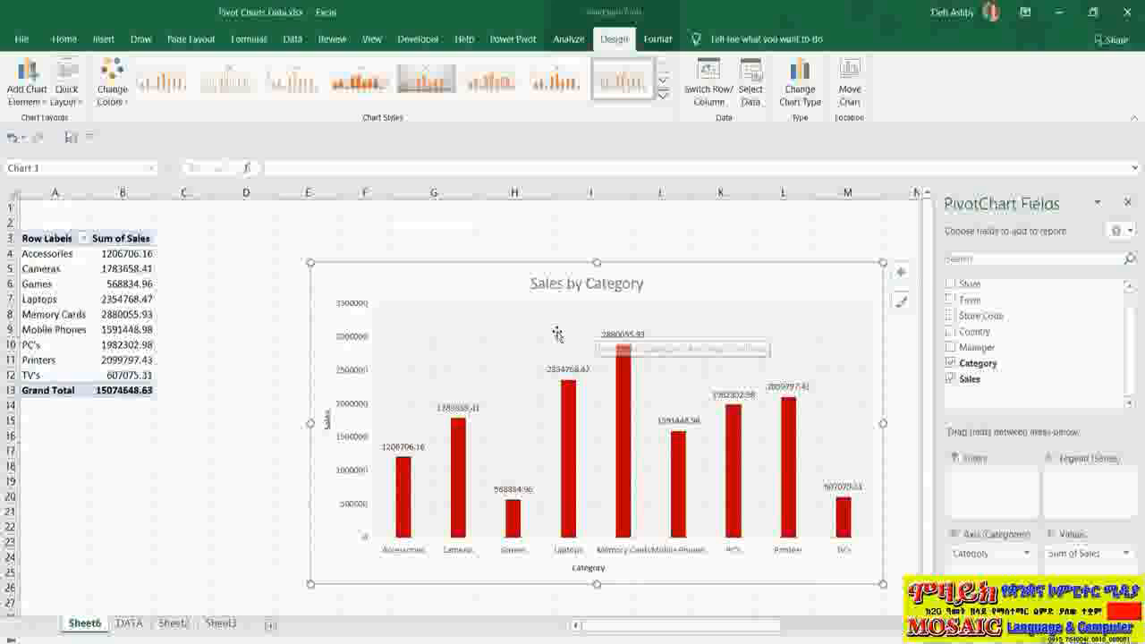
Fill the chart's plot area with a light green theme colour and move the whole chart slightly up and to the right.
left_click(498, 311)
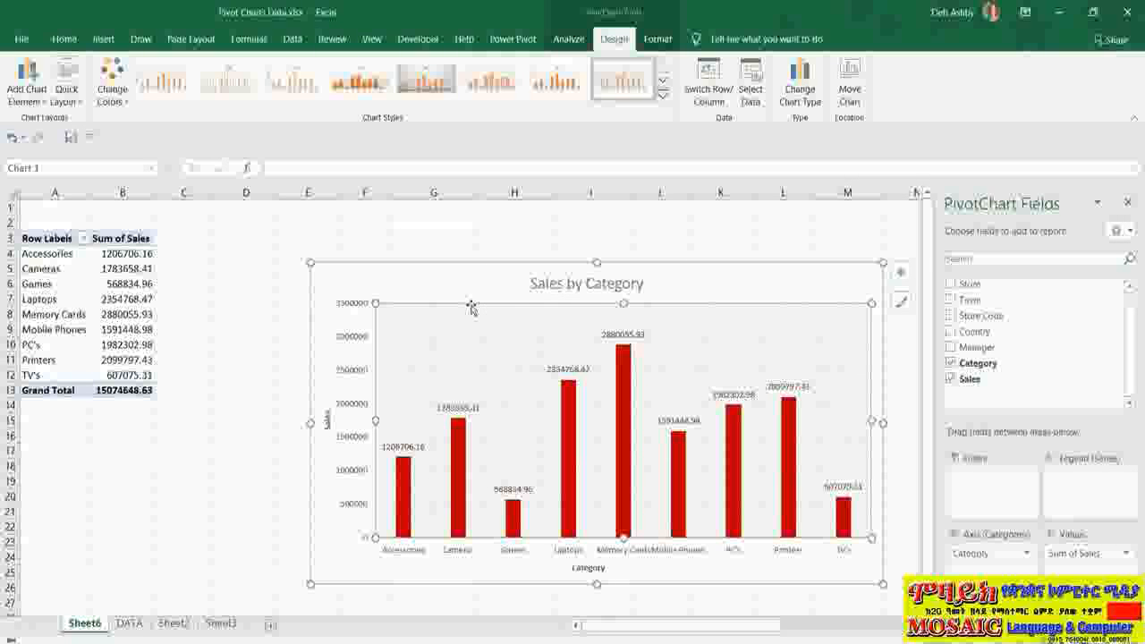
left_click(656, 40)
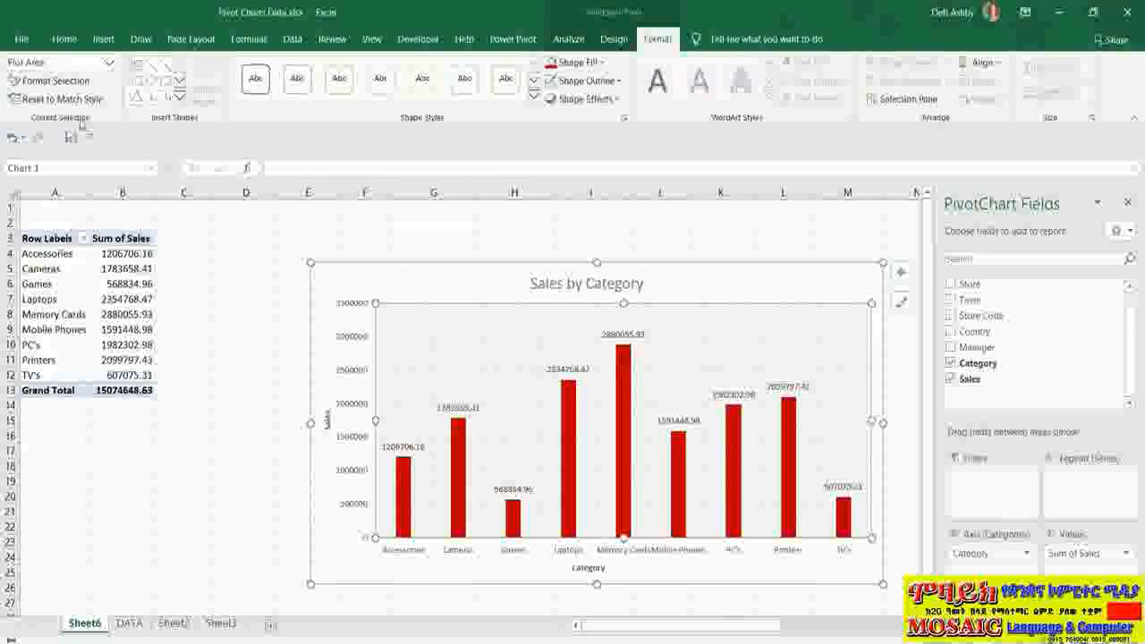
left_click(109, 62)
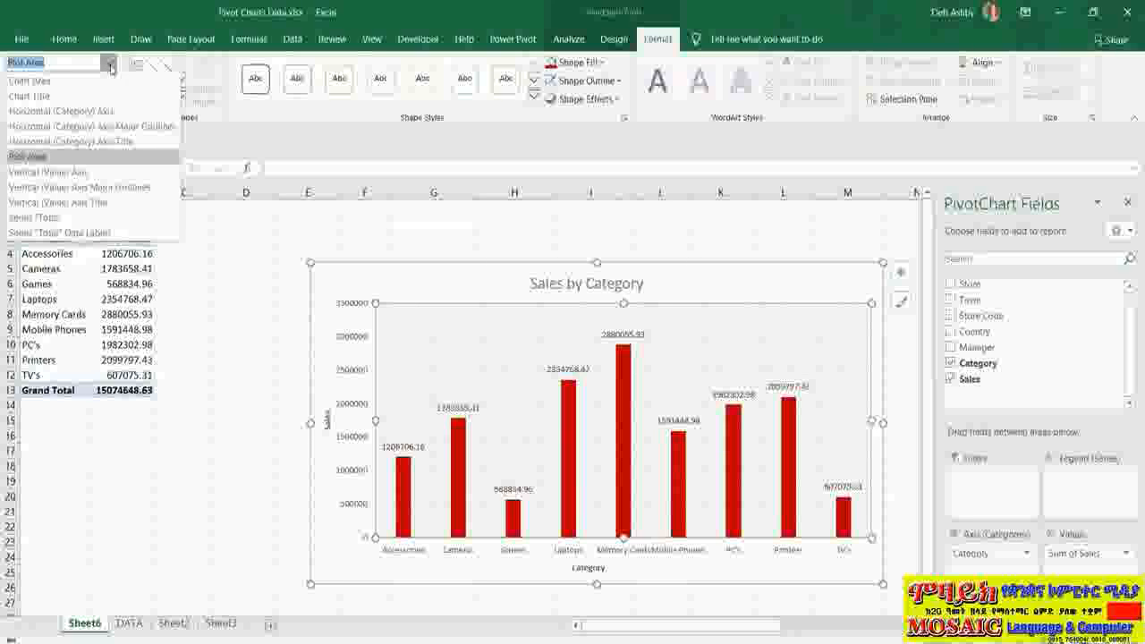
left_click(29, 96)
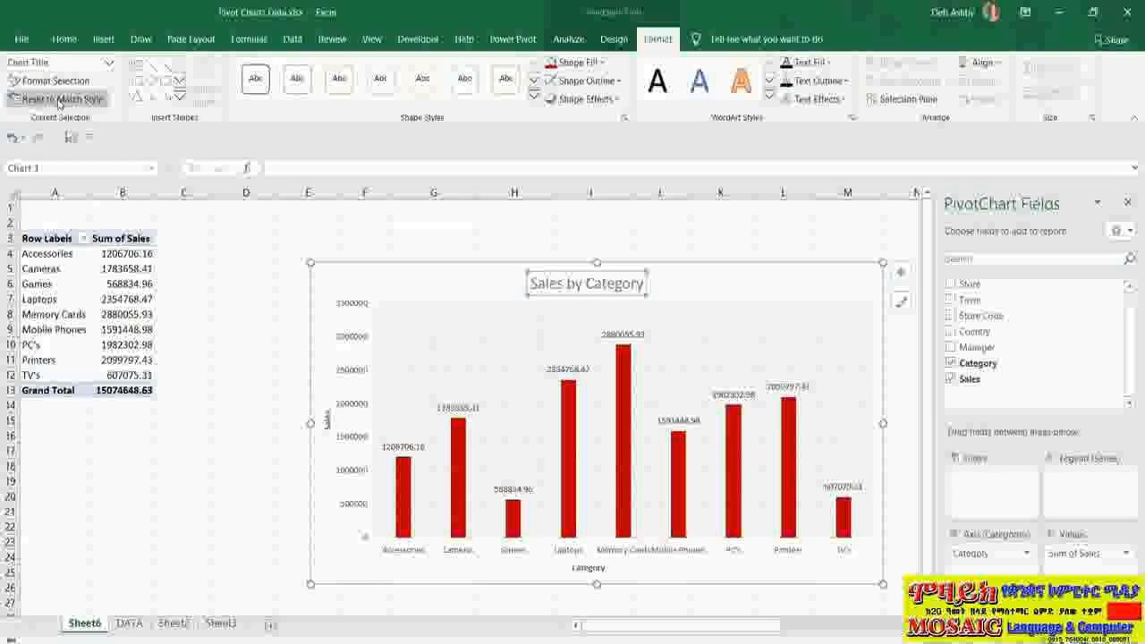
left_click(108, 63)
left_click(80, 81)
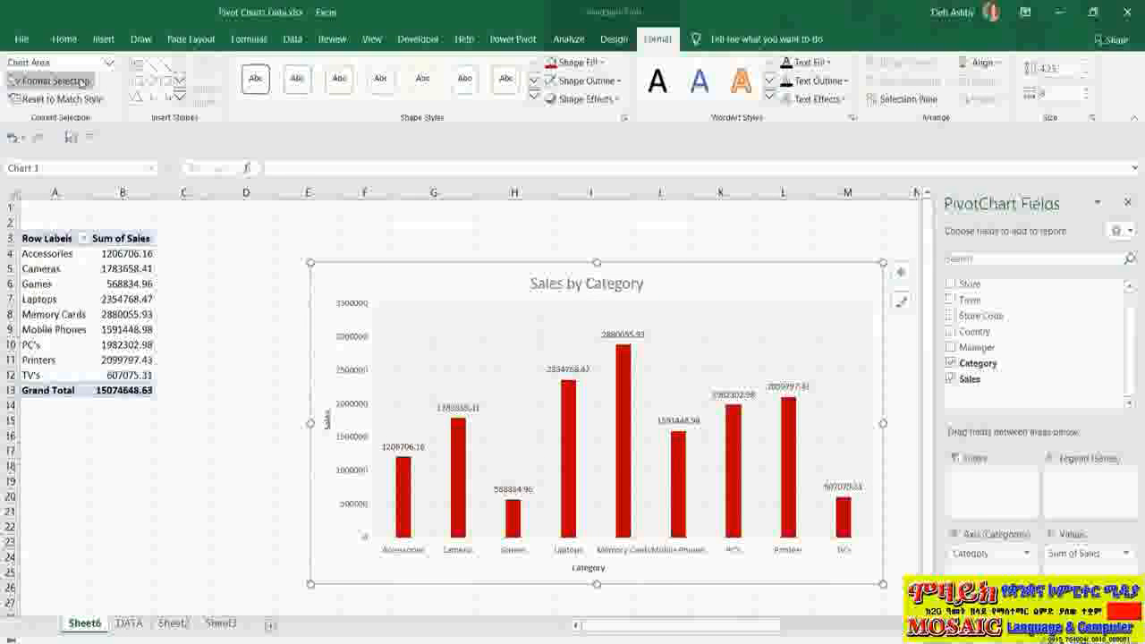
left_click(108, 63)
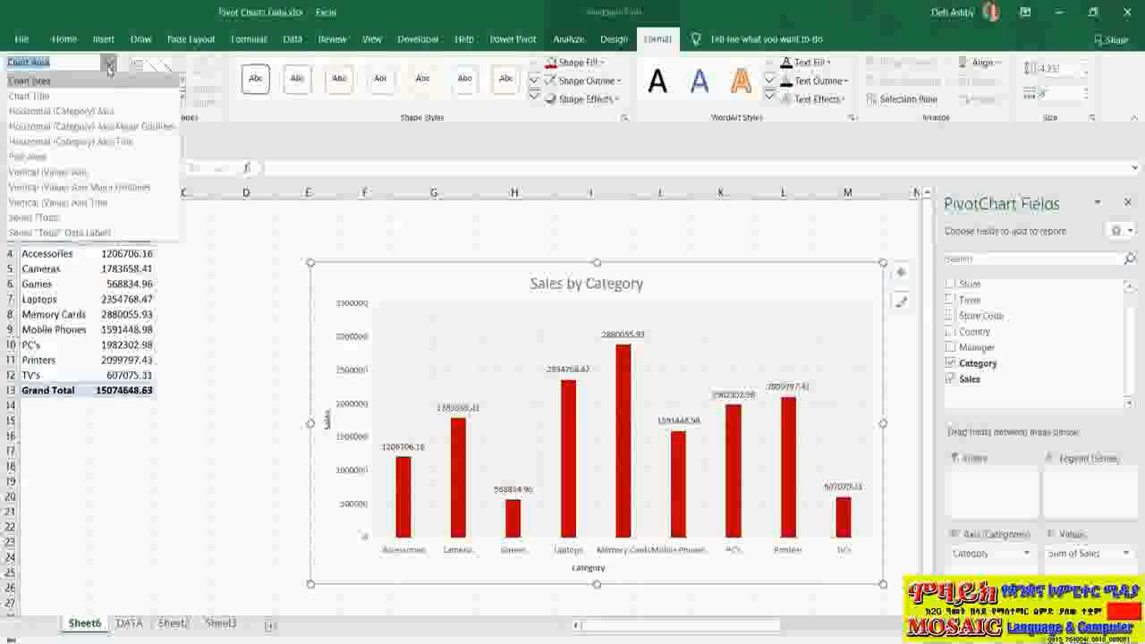
left_click(45, 157)
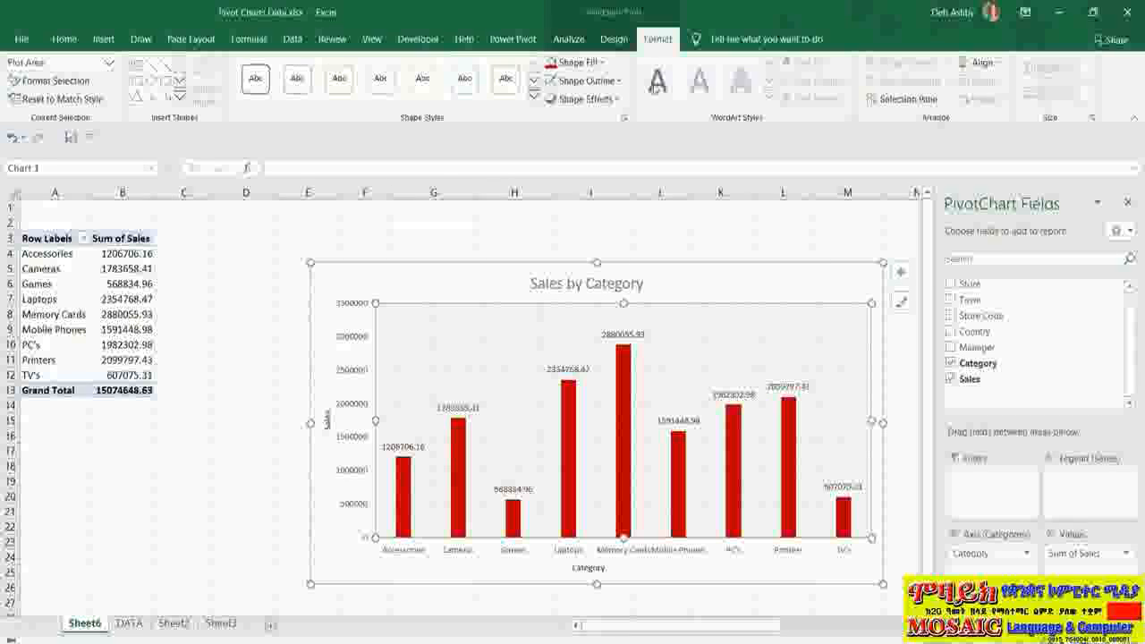
left_click(600, 63)
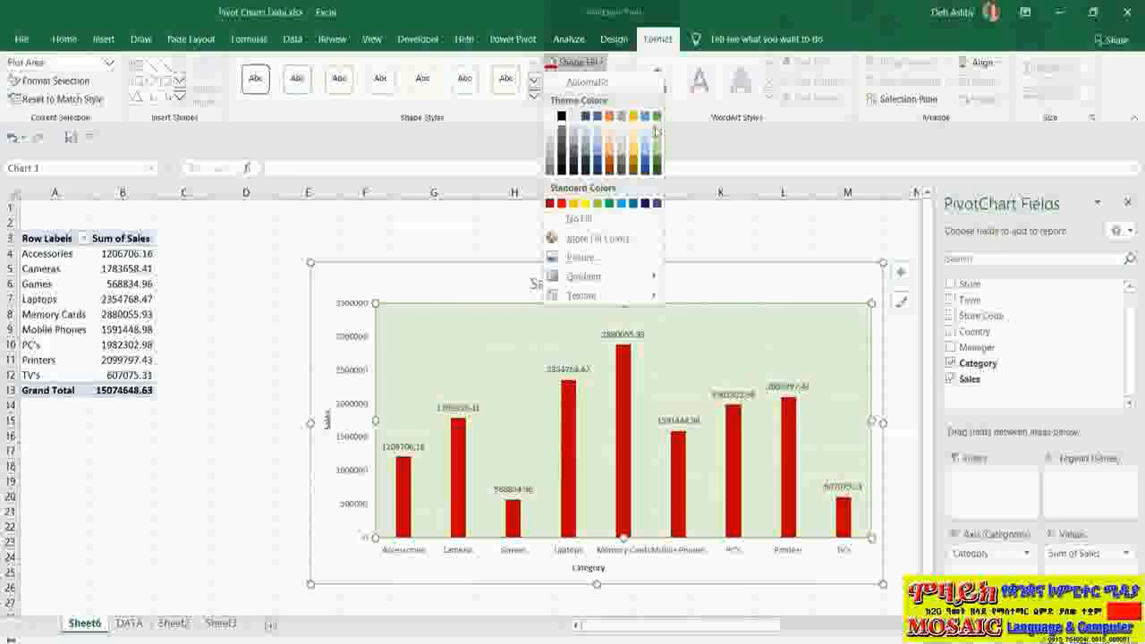
left_click(656, 130)
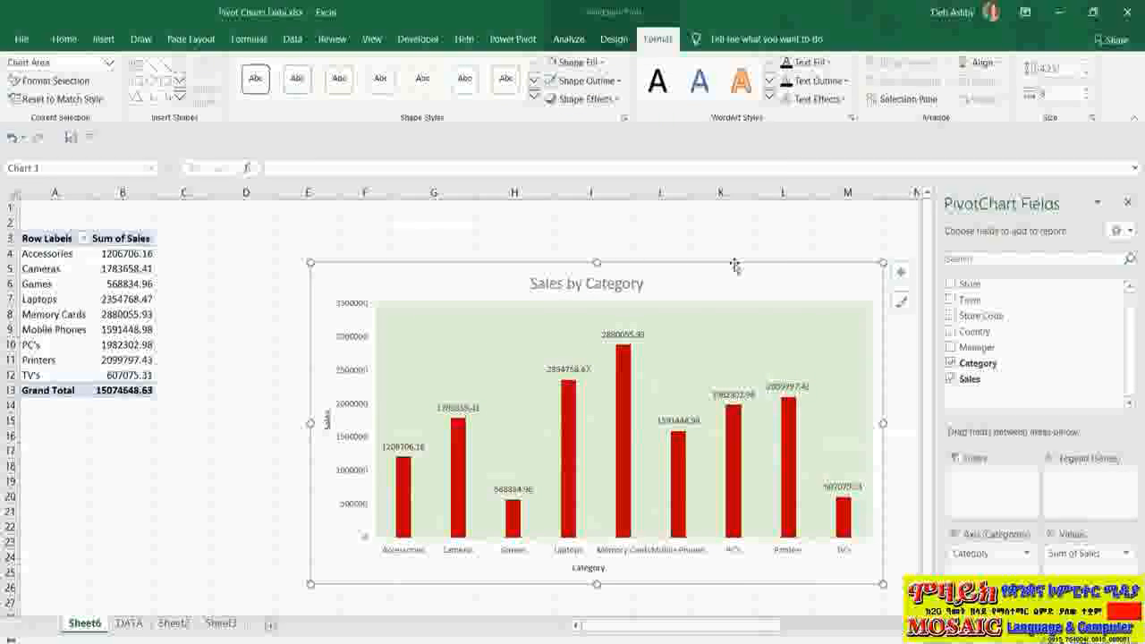
left_click(739, 243)
left_click_drag(740, 243, 749, 221)
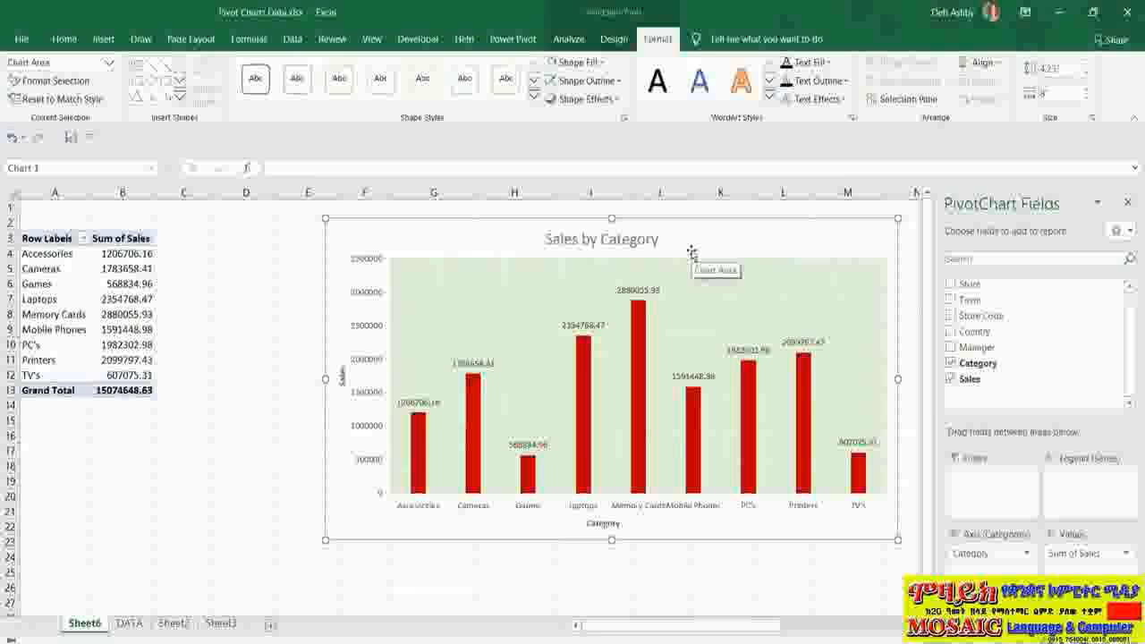
Insert slicers for the Town and Manager fields of the pivot chart.
left_click(570, 40)
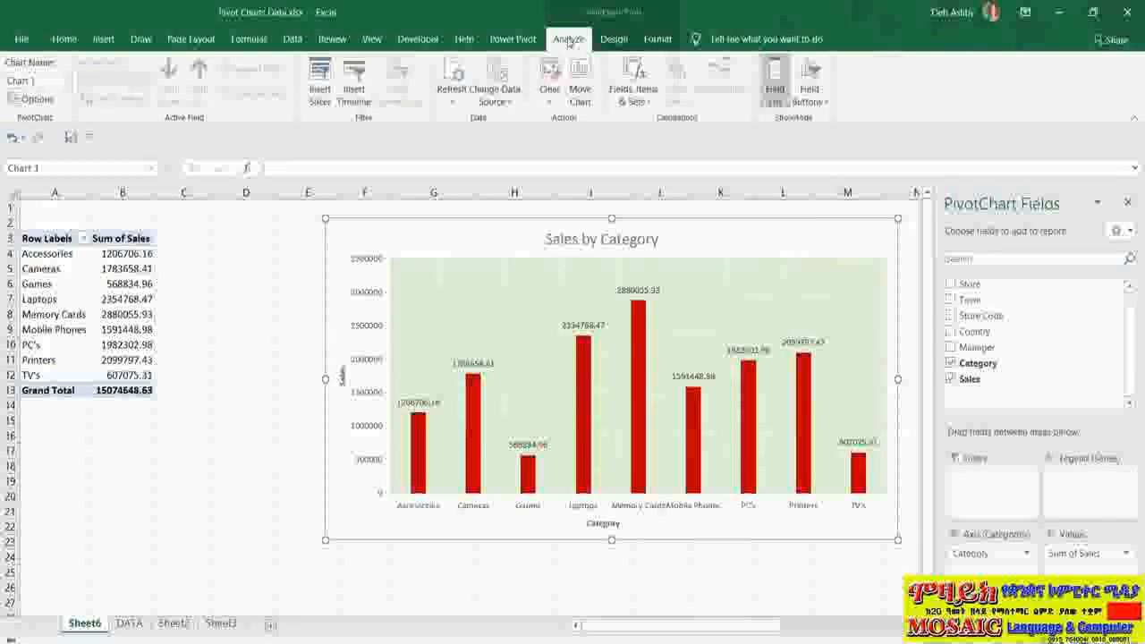
left_click(320, 95)
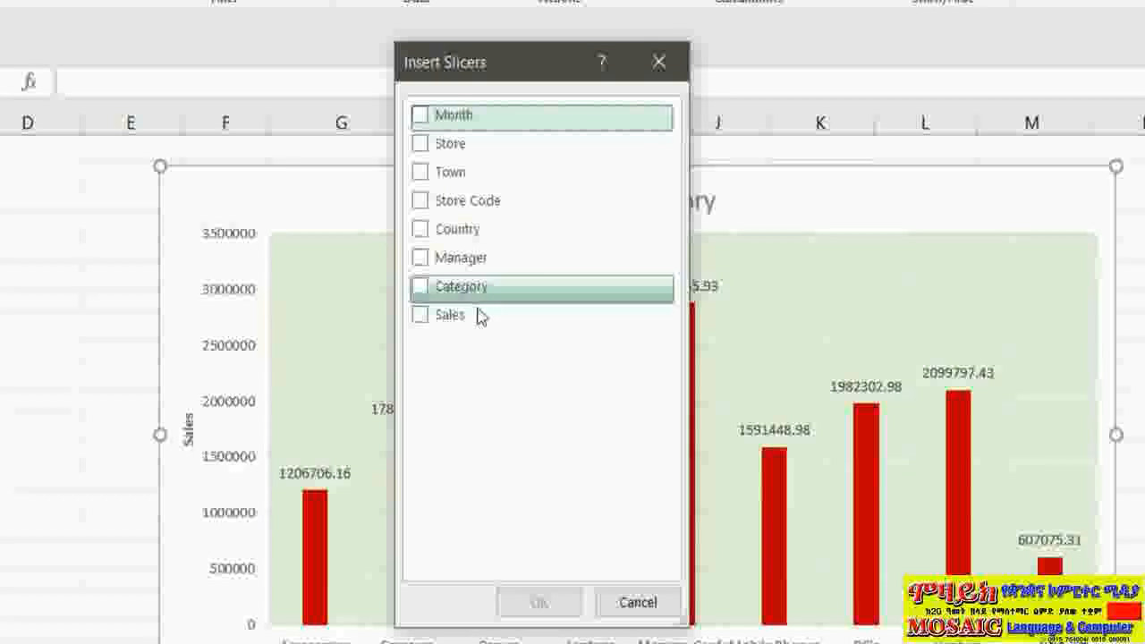
left_click(421, 185)
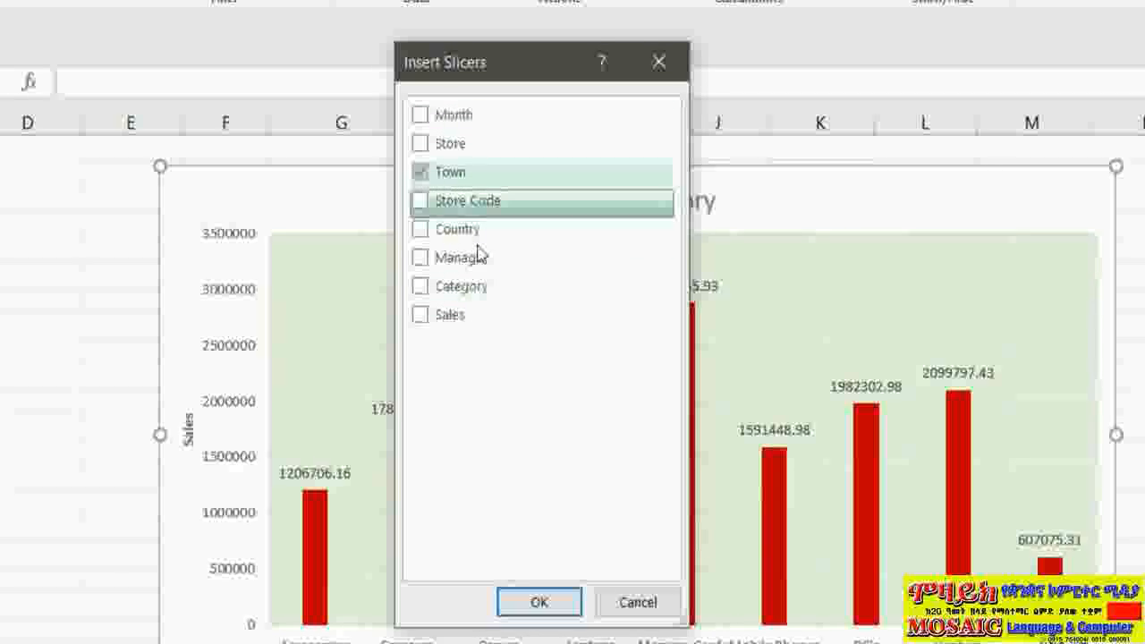
left_click(428, 263)
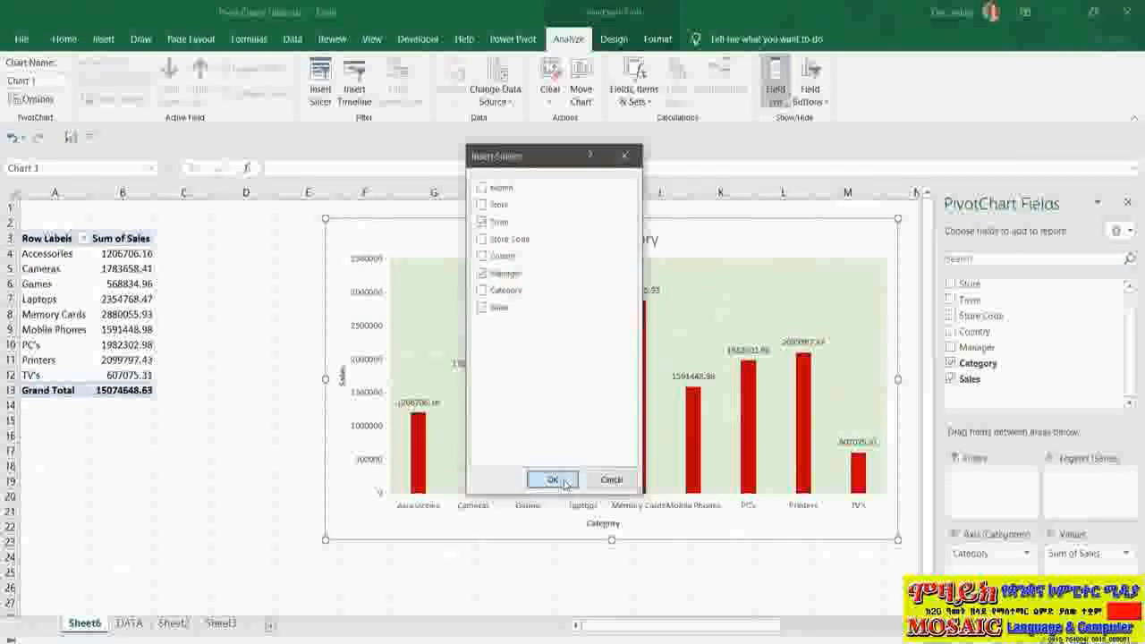
left_click(545, 549)
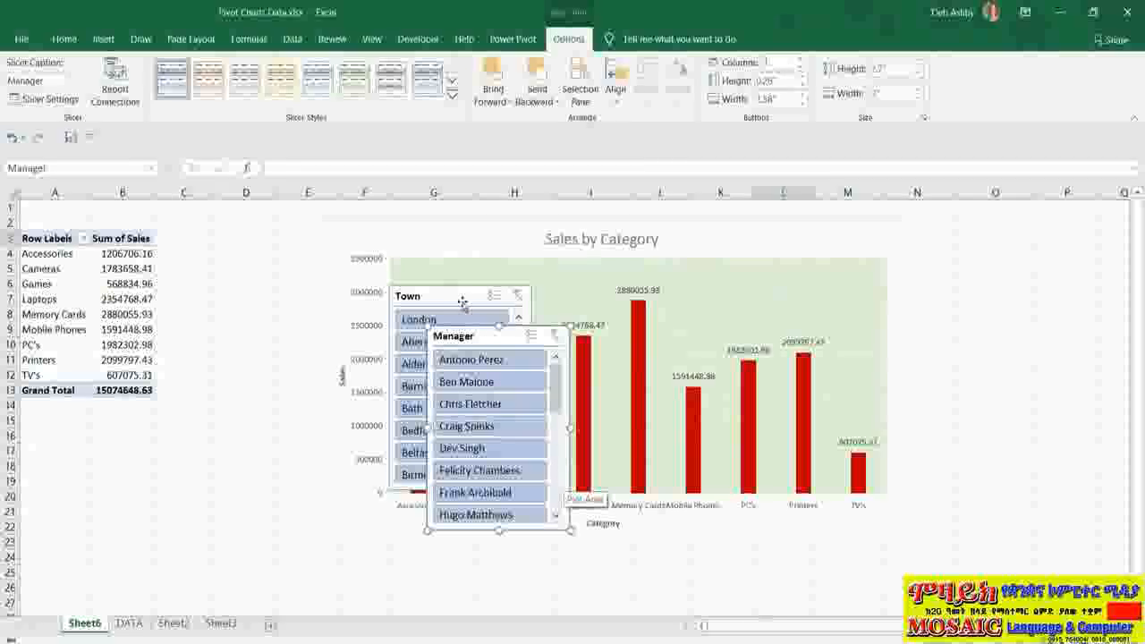
Place the Town slicer between the pivot table and the chart, with the Manager slicer directly below it.
left_click_drag(459, 290, 242, 219)
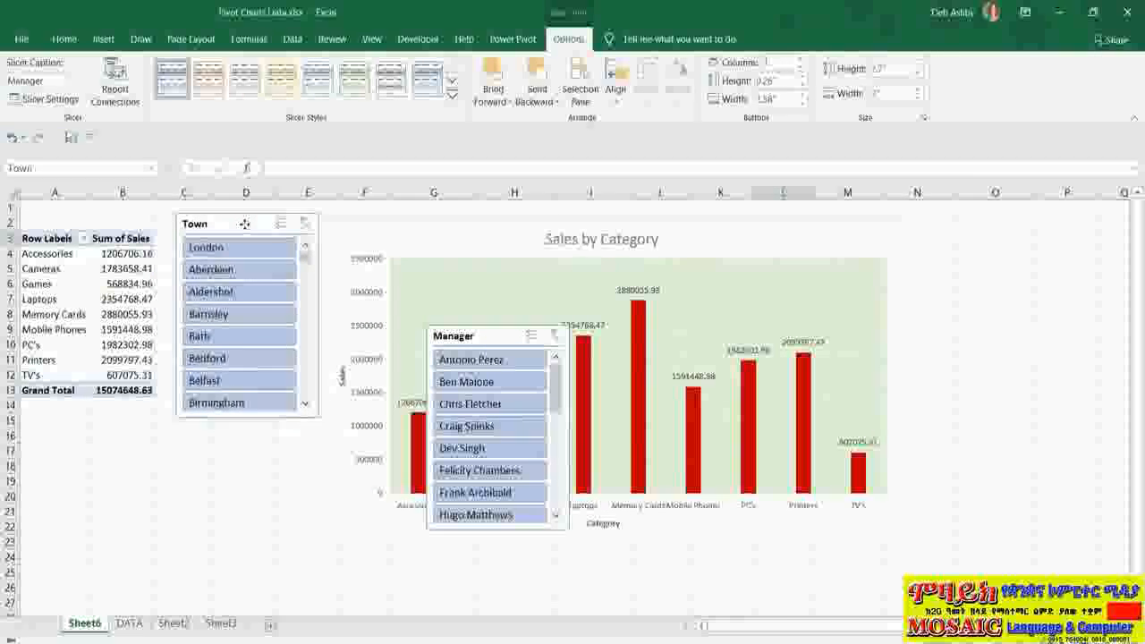
left_click_drag(471, 344, 252, 434)
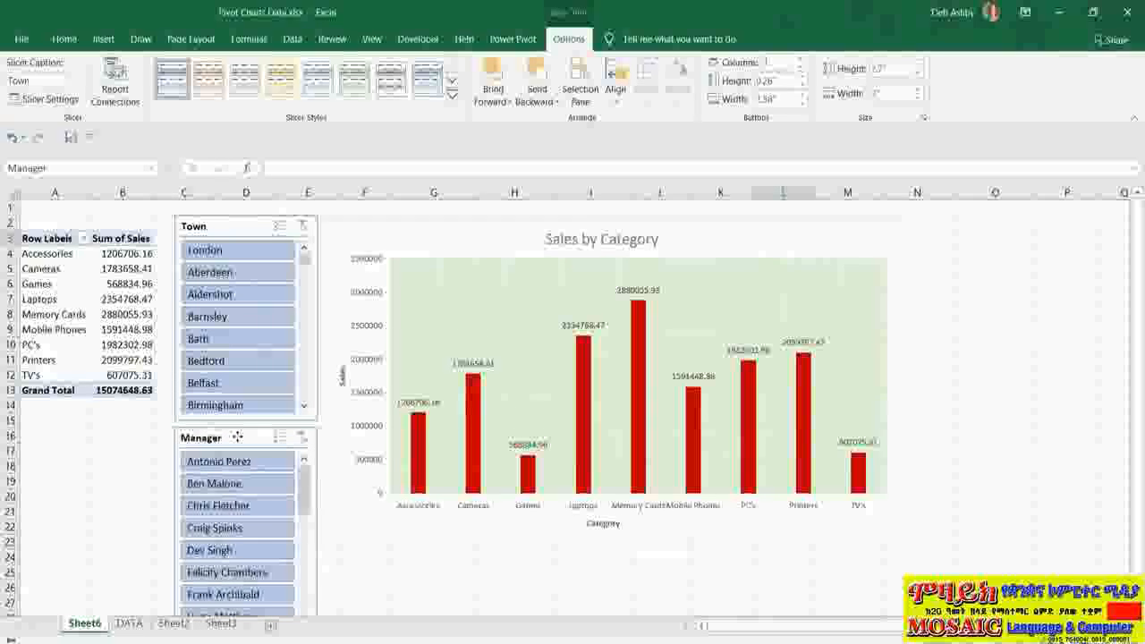
left_click_drag(237, 436, 237, 437)
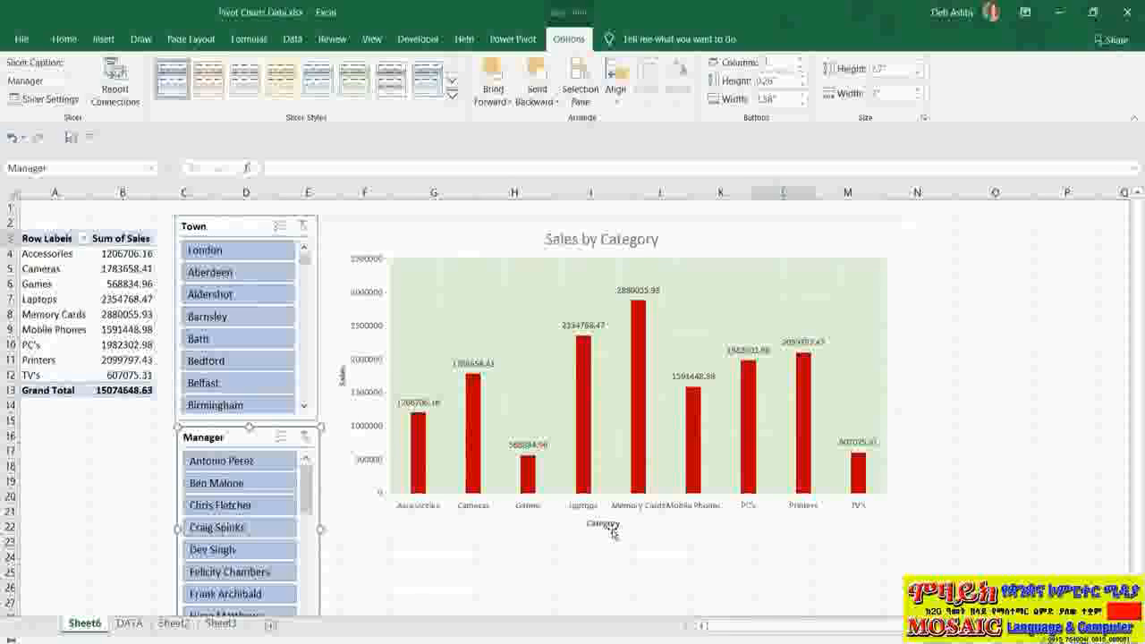
Filter the pivot chart to the towns London, Aldershot, Bath and Belfast and to the second, fourth and sixth managers listed.
left_click(244, 253)
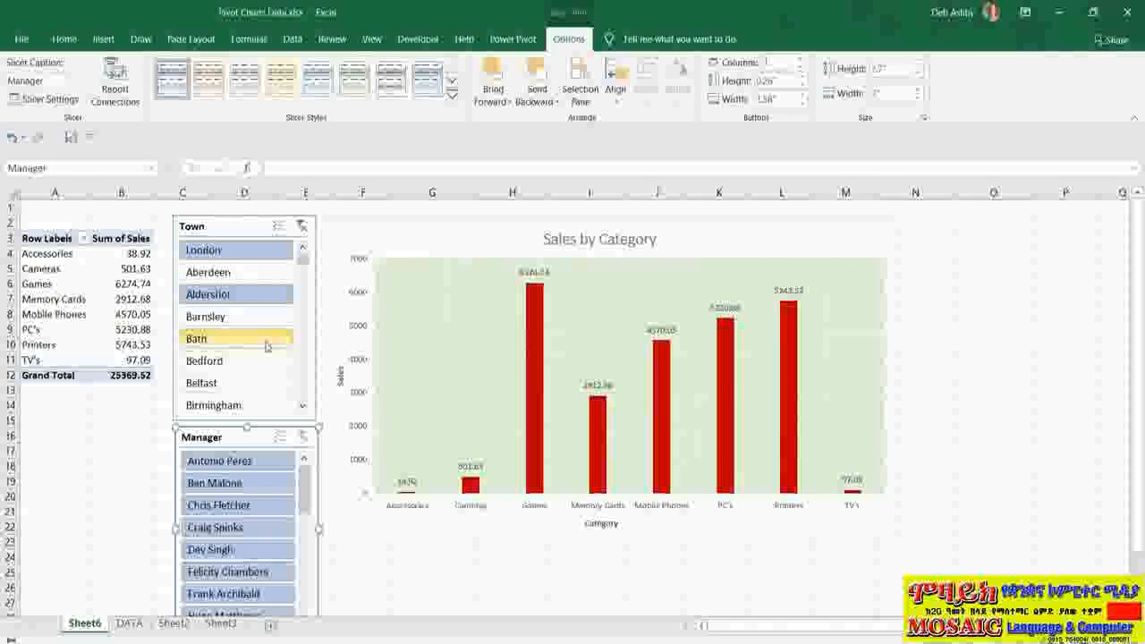
left_click(271, 391)
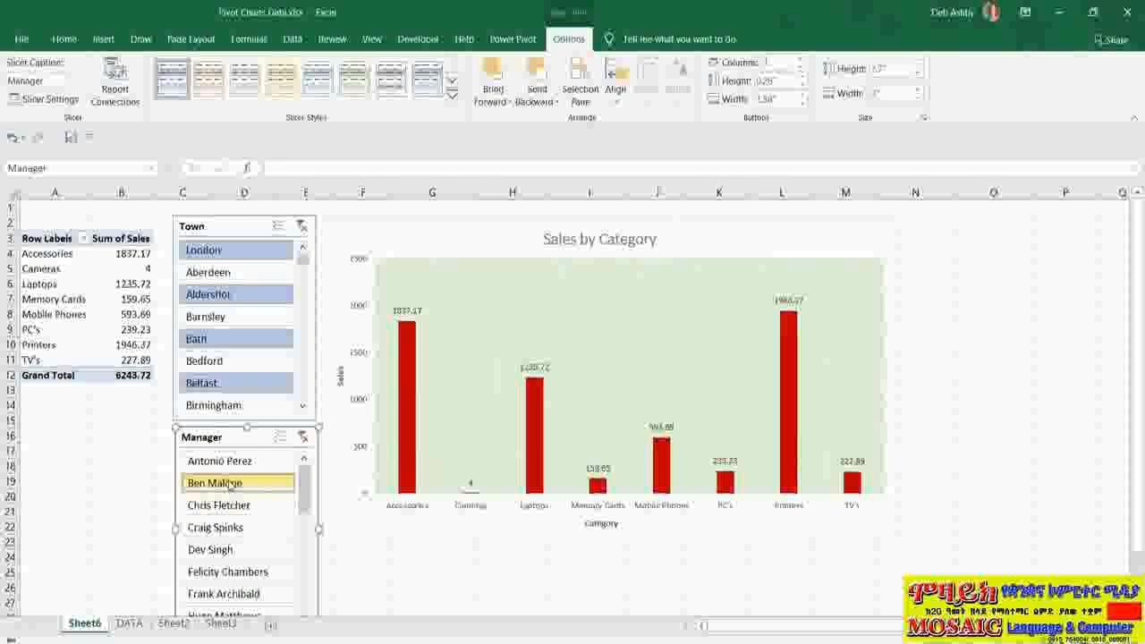
left_click(247, 529)
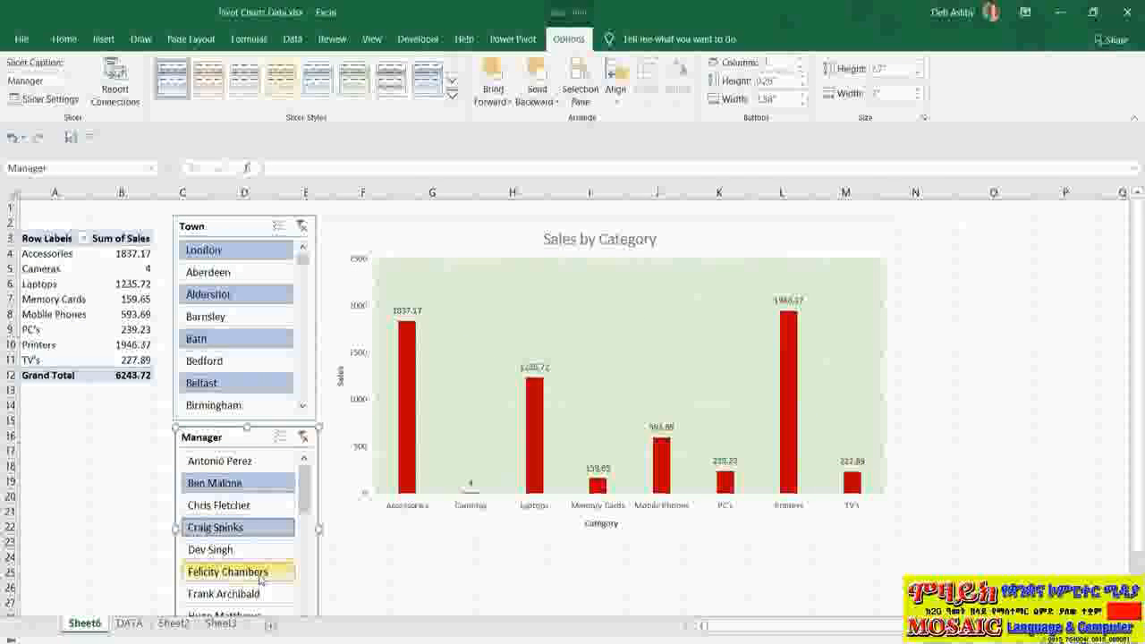
left_click(261, 577)
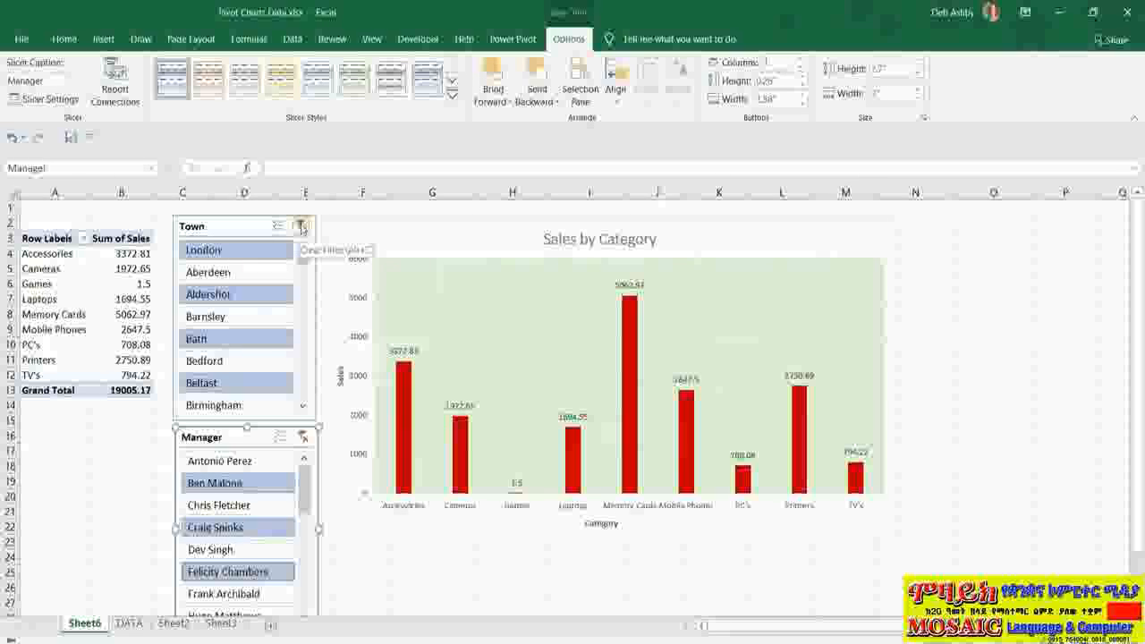
Clear the filters from both the Town and Manager slicers.
left_click(302, 226)
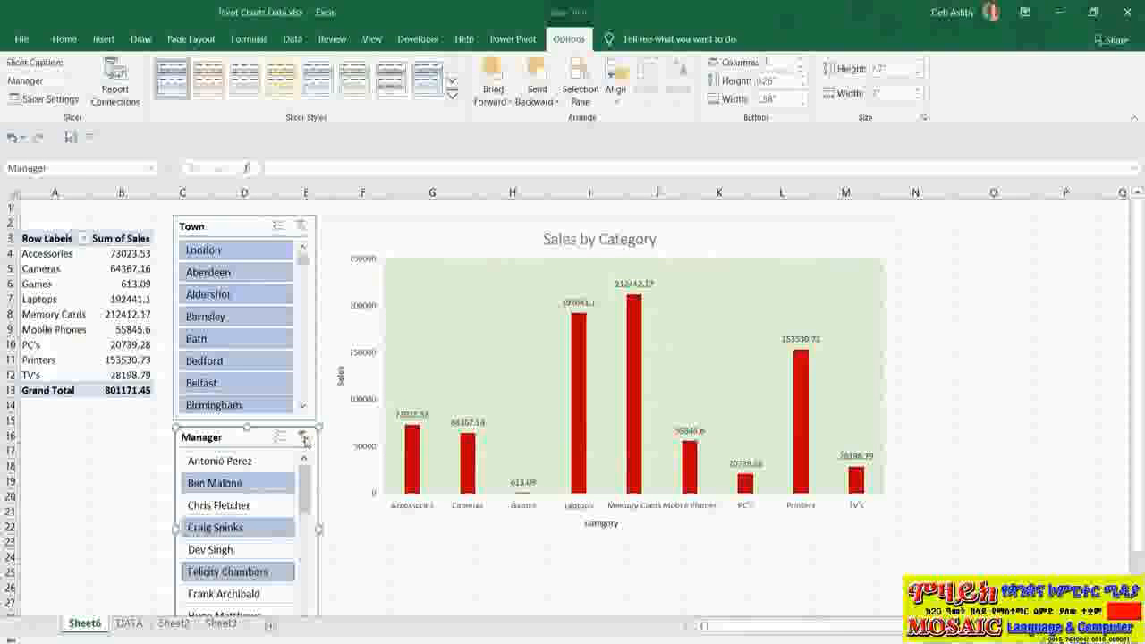
left_click(303, 438)
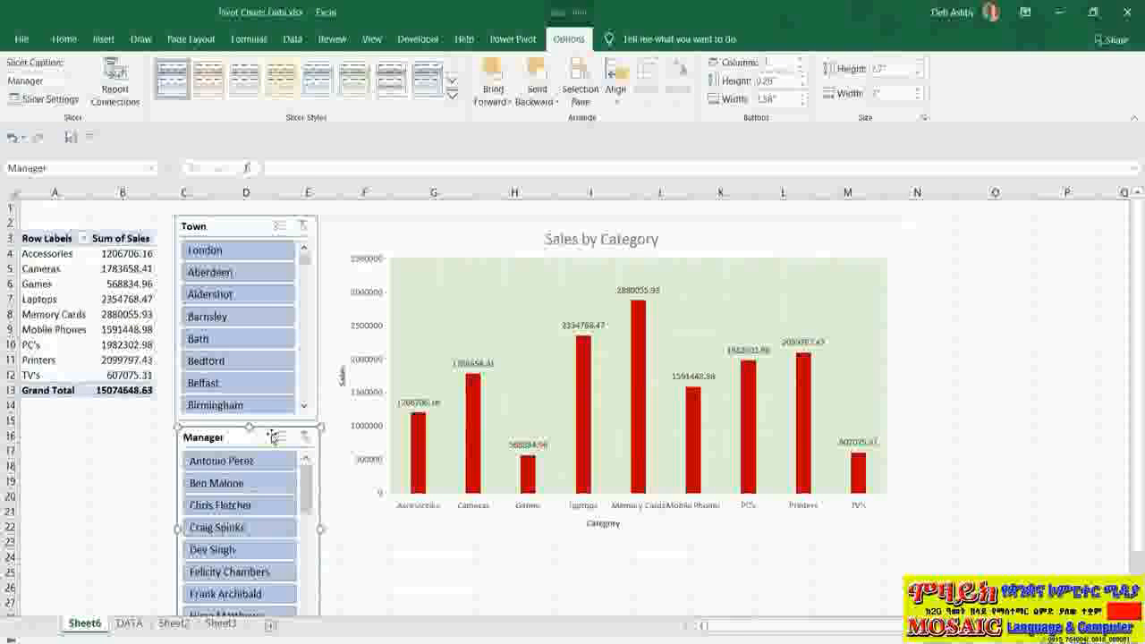
Insert a timeline for the pivot chart based on the Month field.
left_click(817, 236)
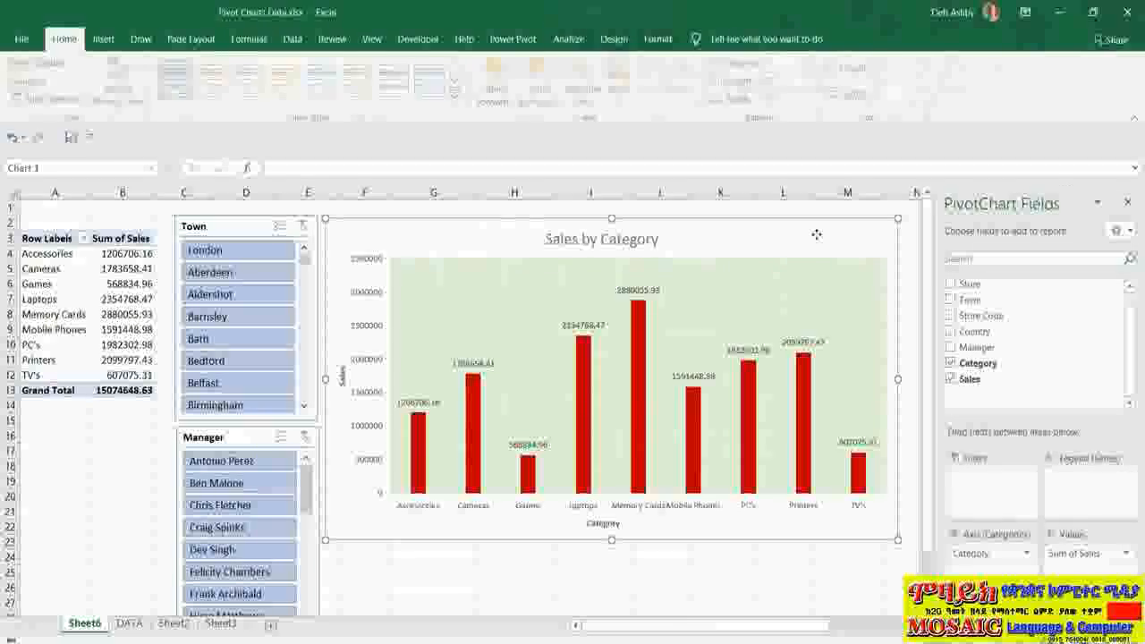
left_click(569, 40)
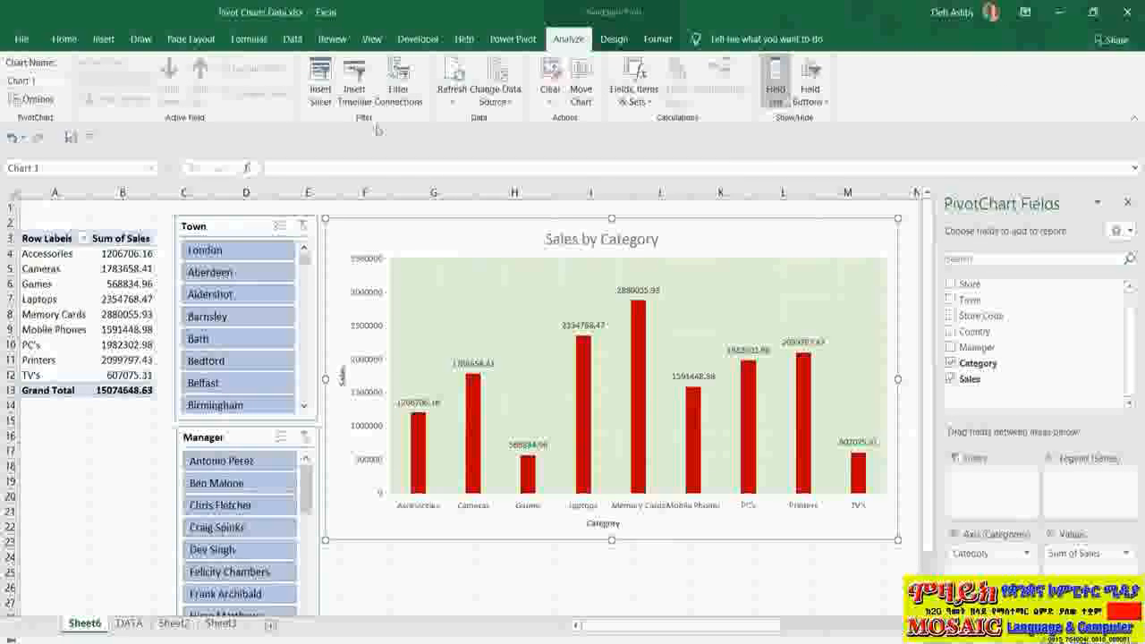
left_click(355, 81)
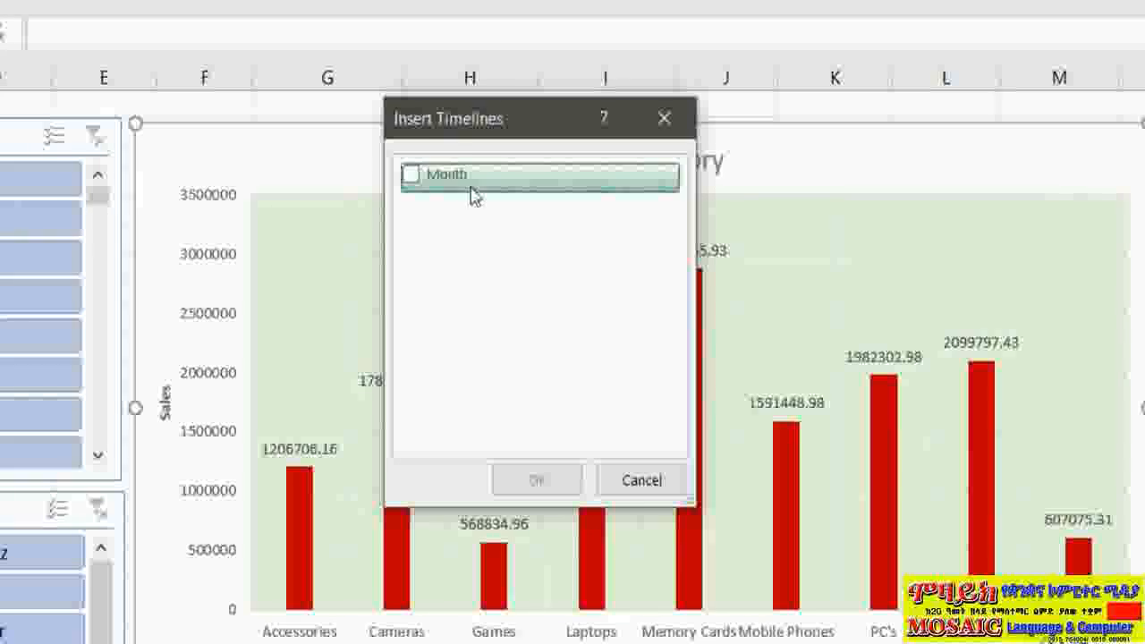
left_click(412, 180)
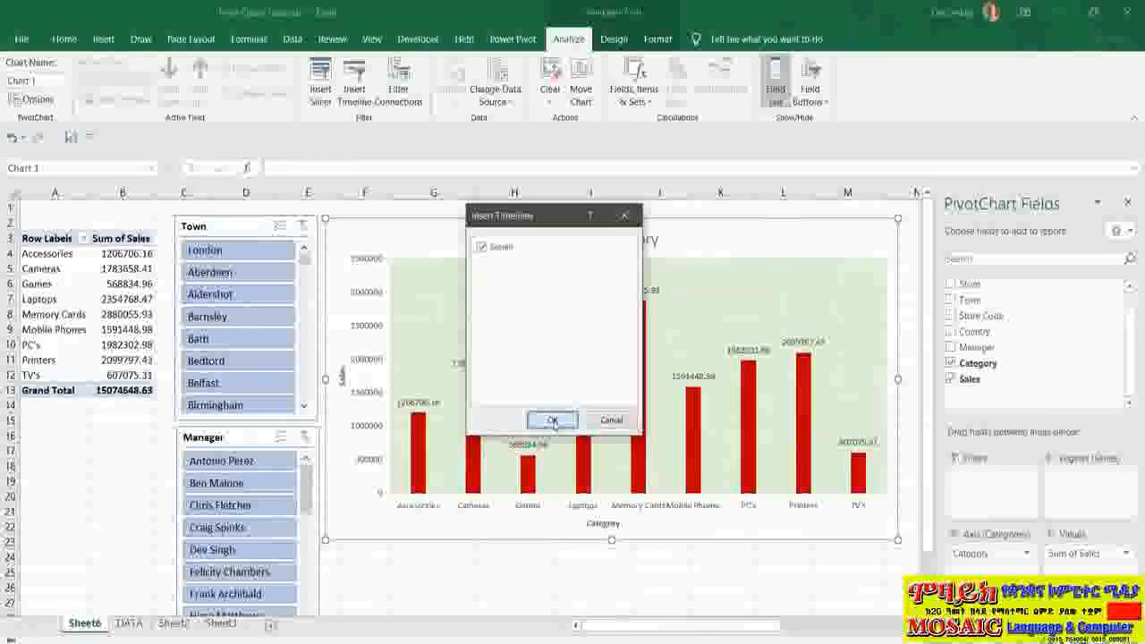
left_click(536, 480)
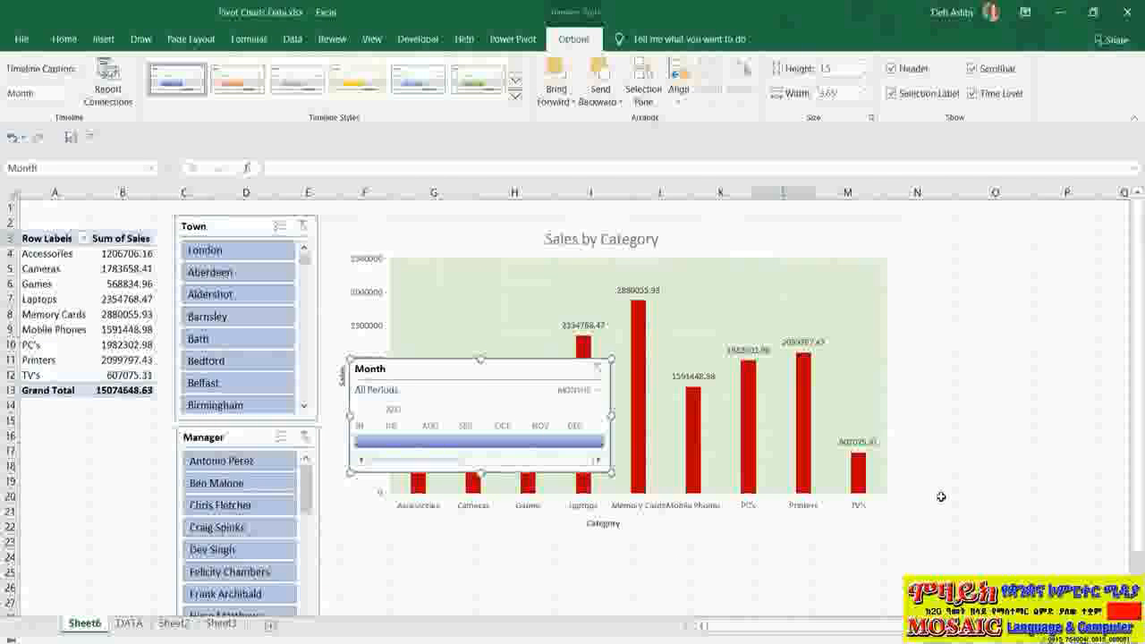
Place the Month timeline directly below the chart and widen it to match the chart's width.
scroll(945, 497, "down", 2)
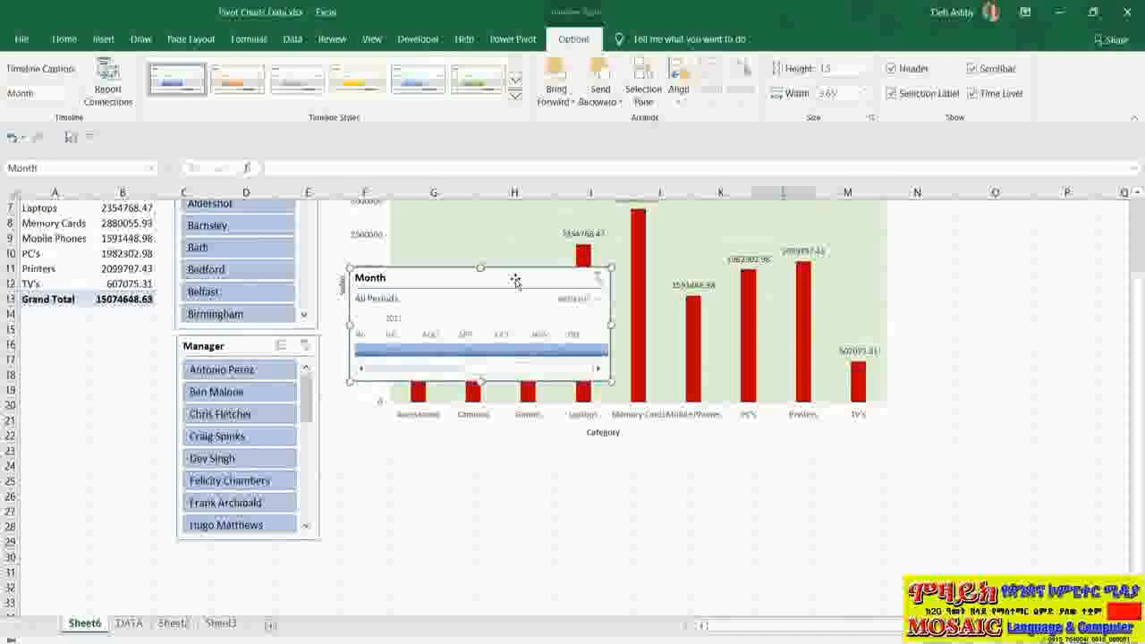
left_click_drag(516, 281, 492, 466)
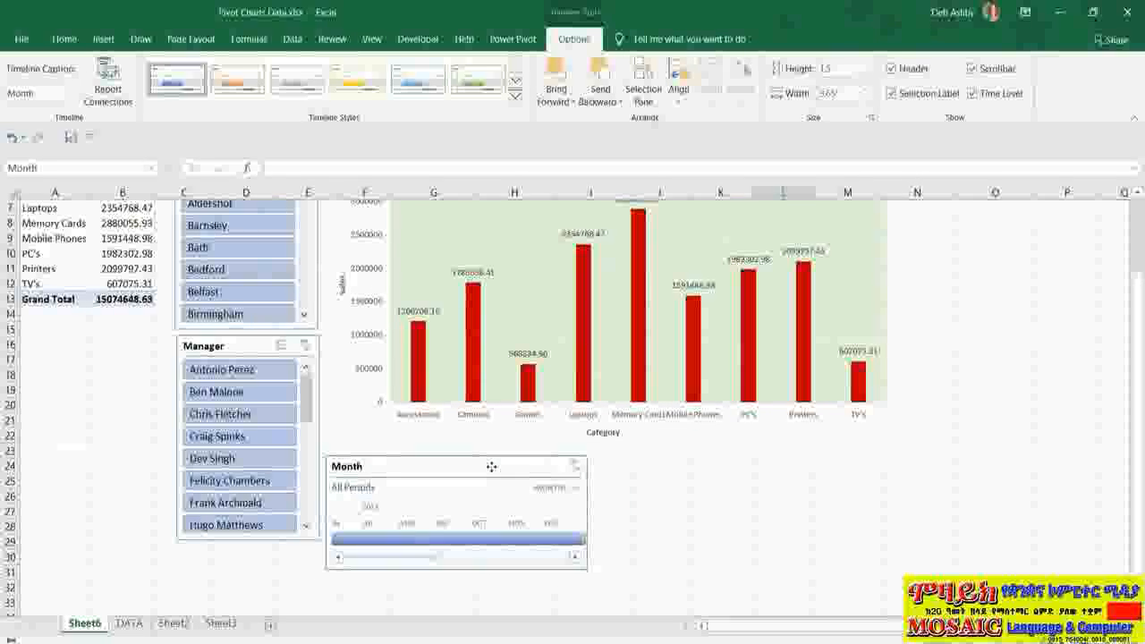
left_click_drag(587, 512, 898, 523)
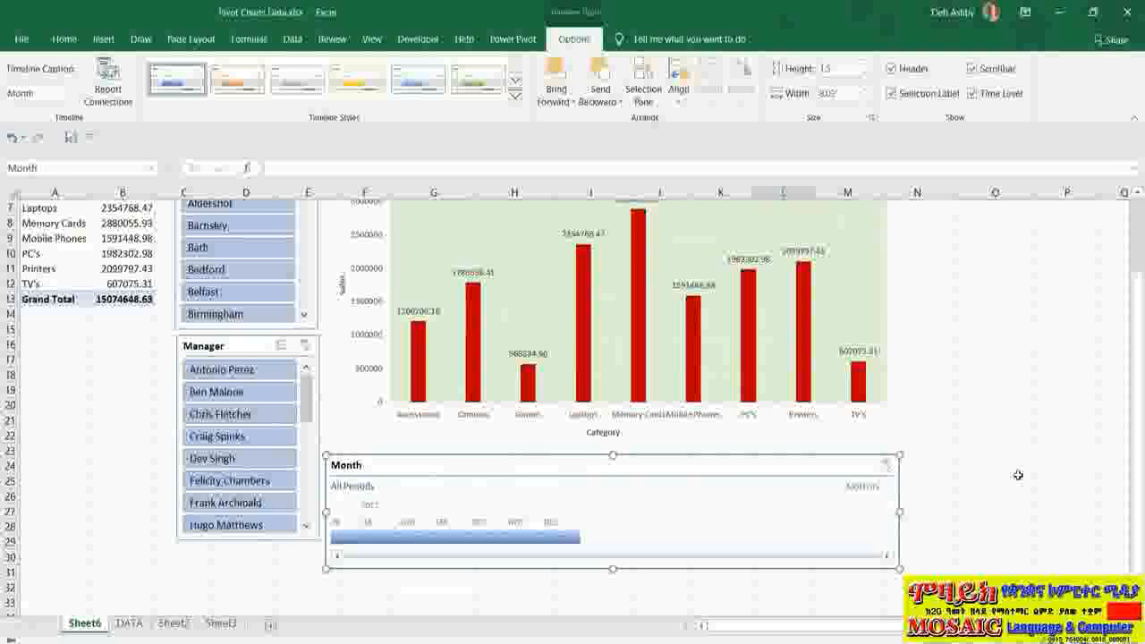
Filter the chart with the Month timeline to June–August 2017 and switch the period to January–March 2017.
scroll(1018, 476, "up", 1)
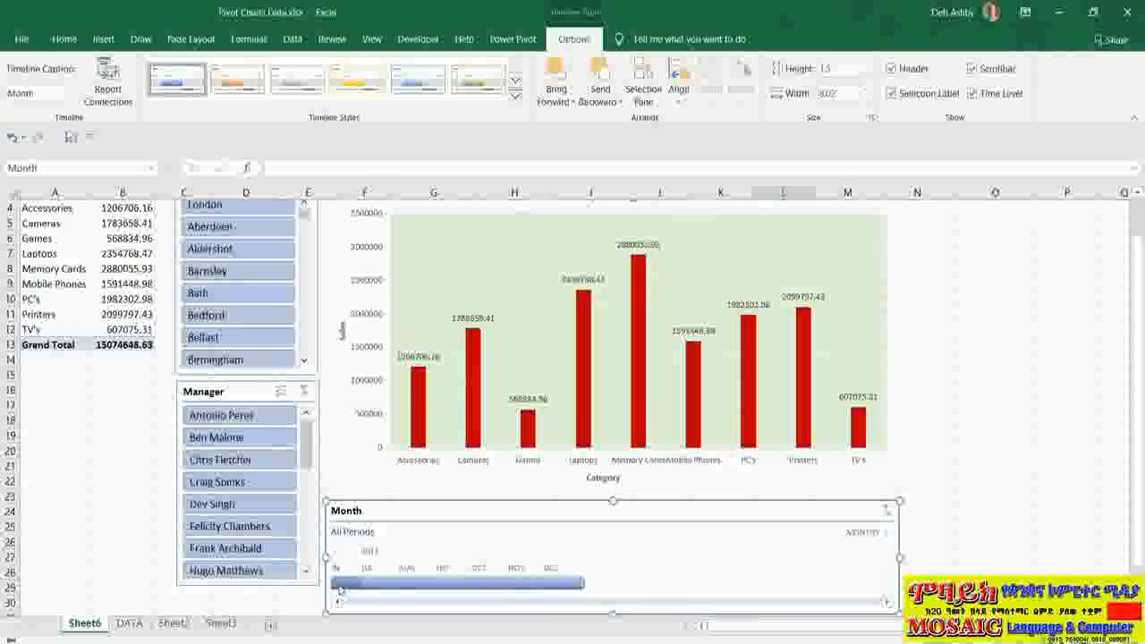
left_click_drag(341, 587, 391, 587)
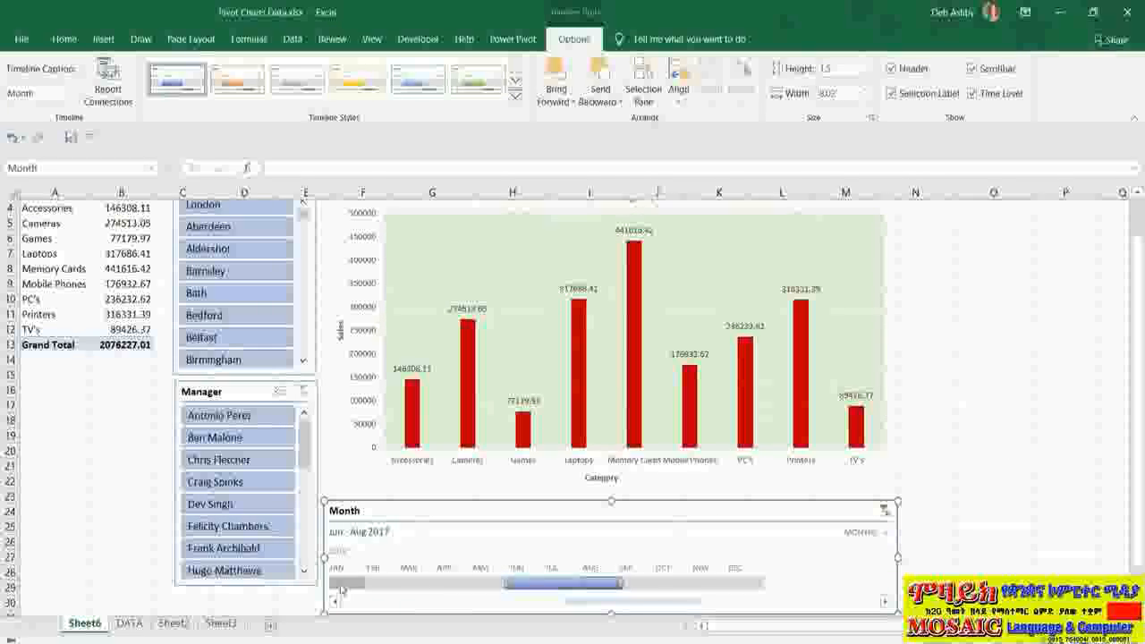
left_click_drag(341, 588, 426, 588)
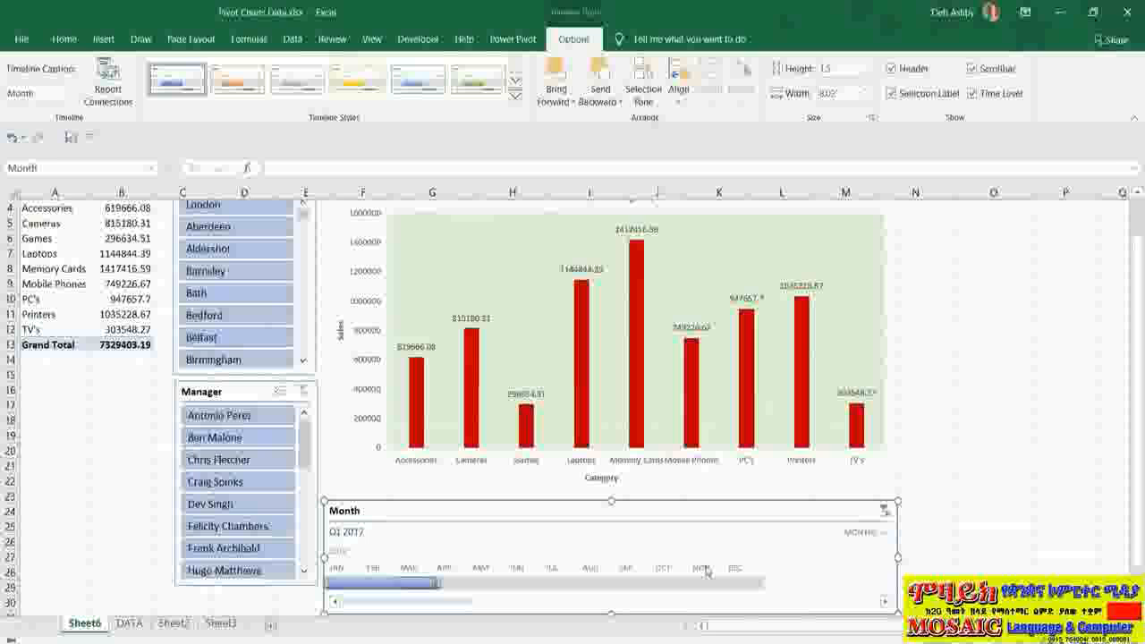
Clear the Month timeline's filter to include all periods.
left_click(884, 509)
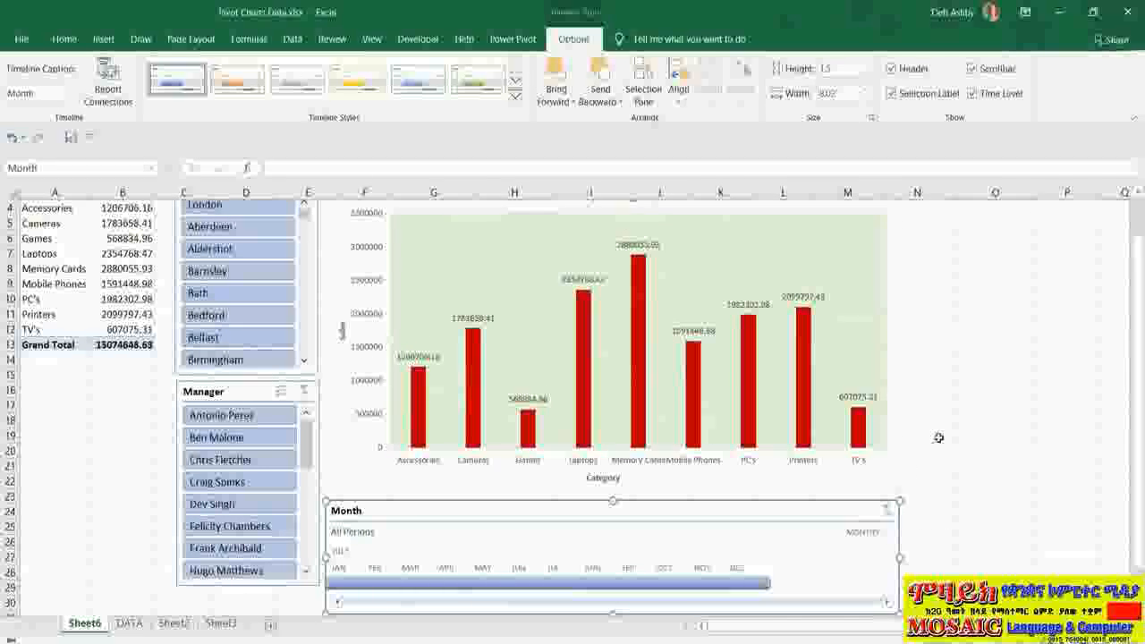
scroll(973, 400, "up", 1)
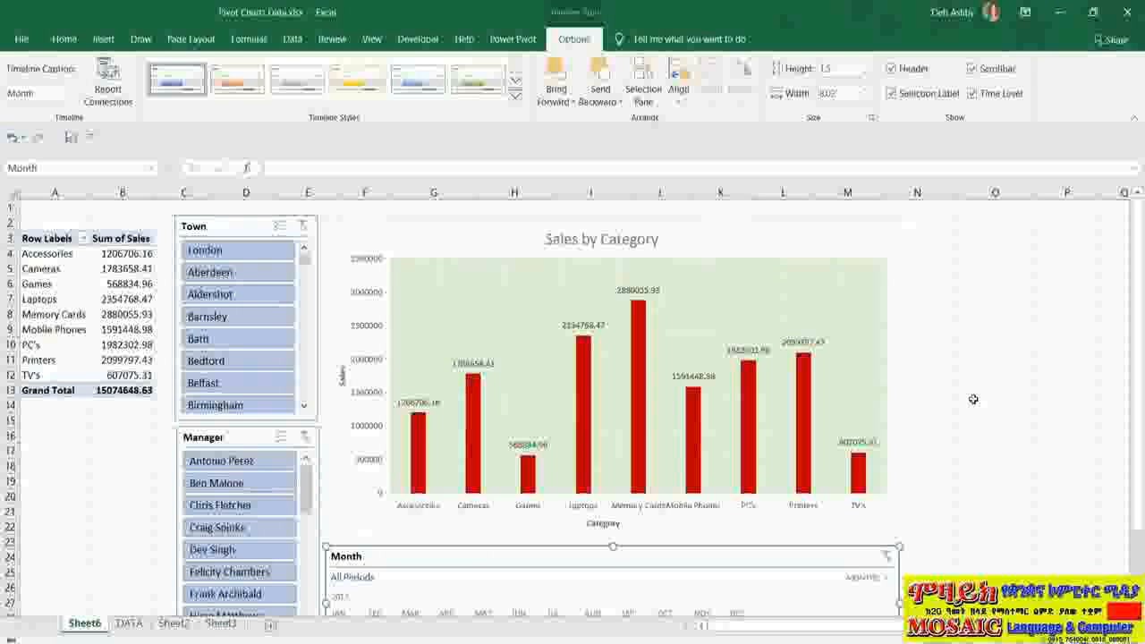
Start a new record below the last row of the DATA sheet's table, filling down Month as 6/2/2017 and Store as Computech.
left_click(129, 622)
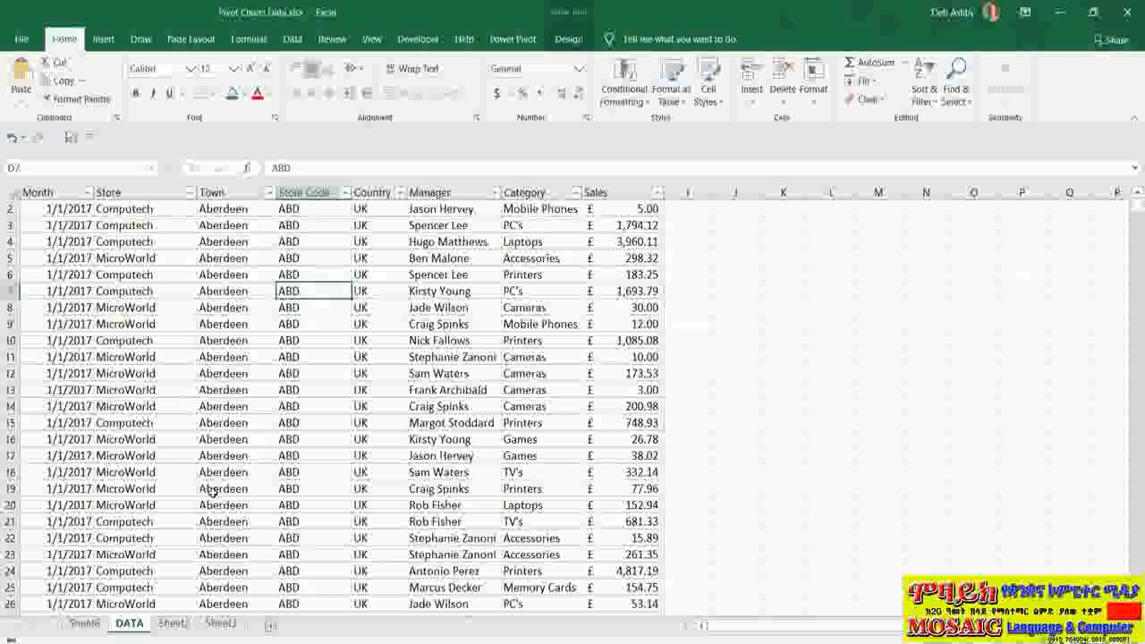
left_click(311, 324)
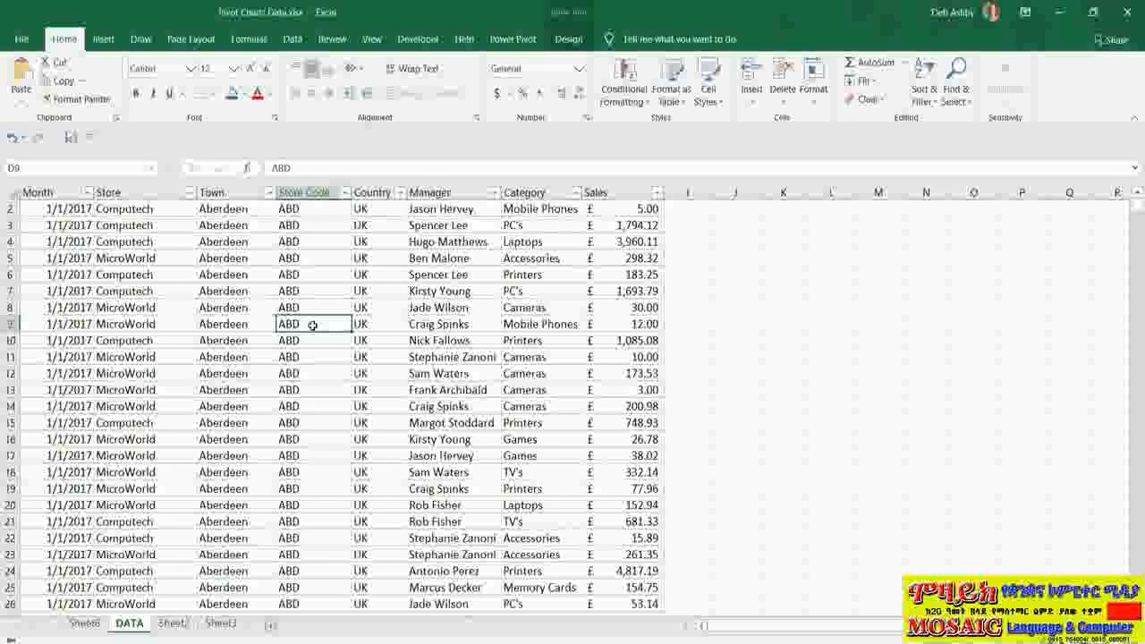
key("ctrl+Down")
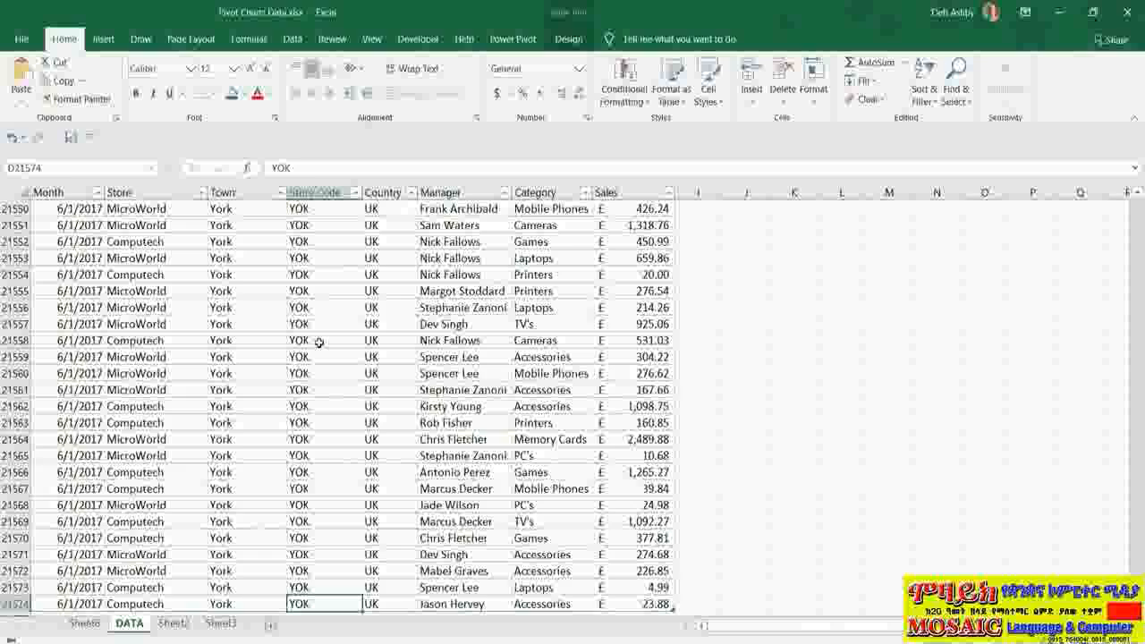
scroll(315, 335, "down", 3)
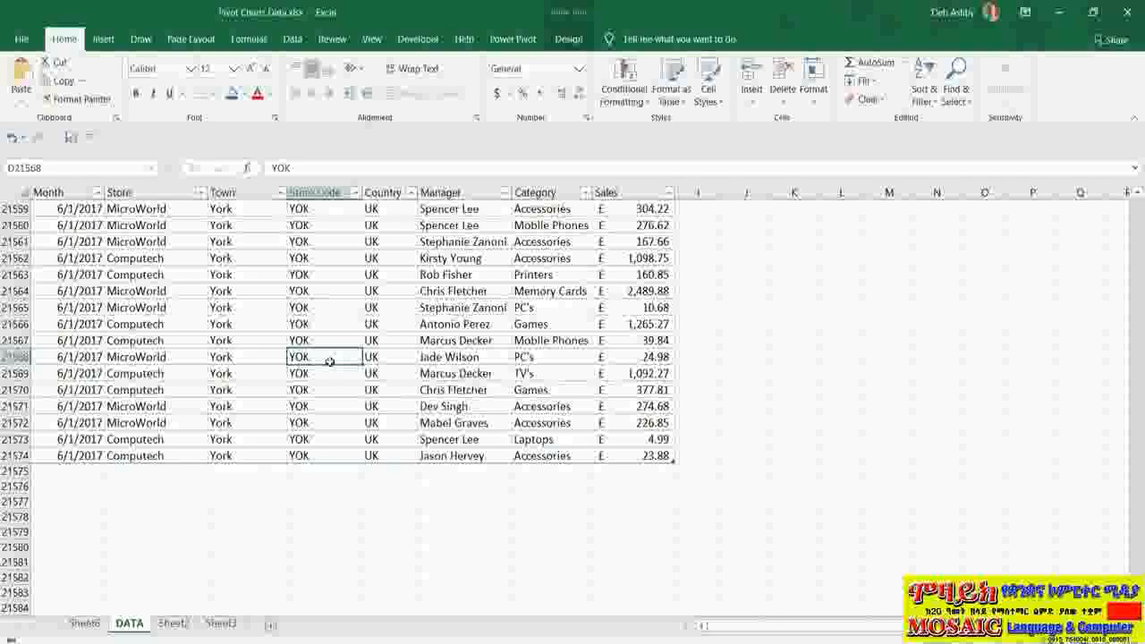
left_click(94, 457)
left_click_drag(104, 464, 103, 480)
left_click(133, 457)
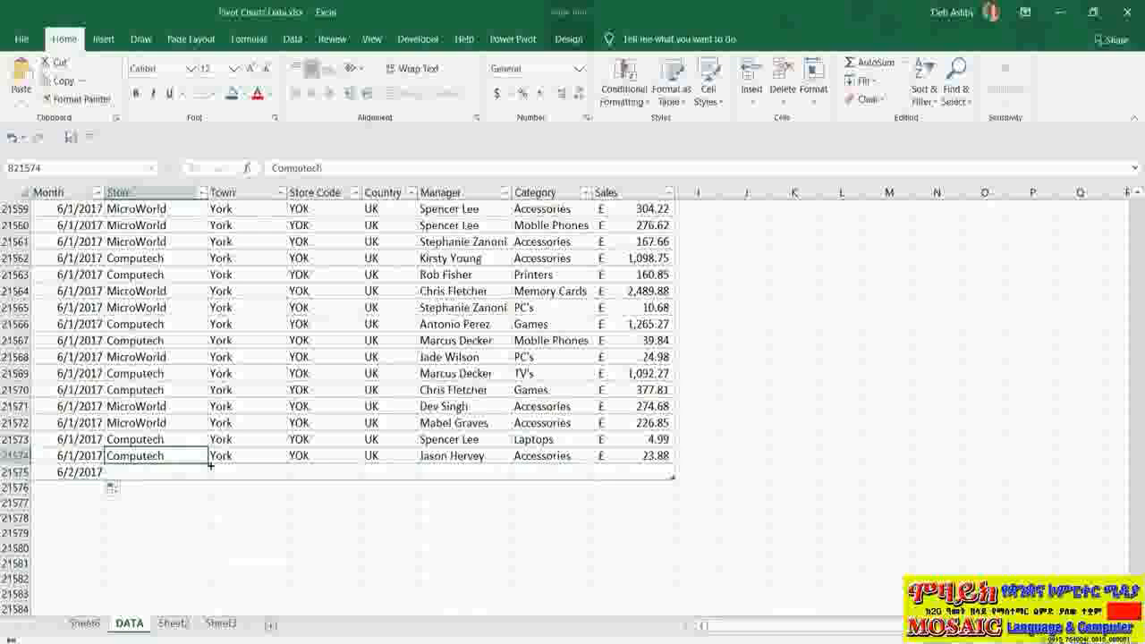
left_click_drag(207, 464, 208, 479)
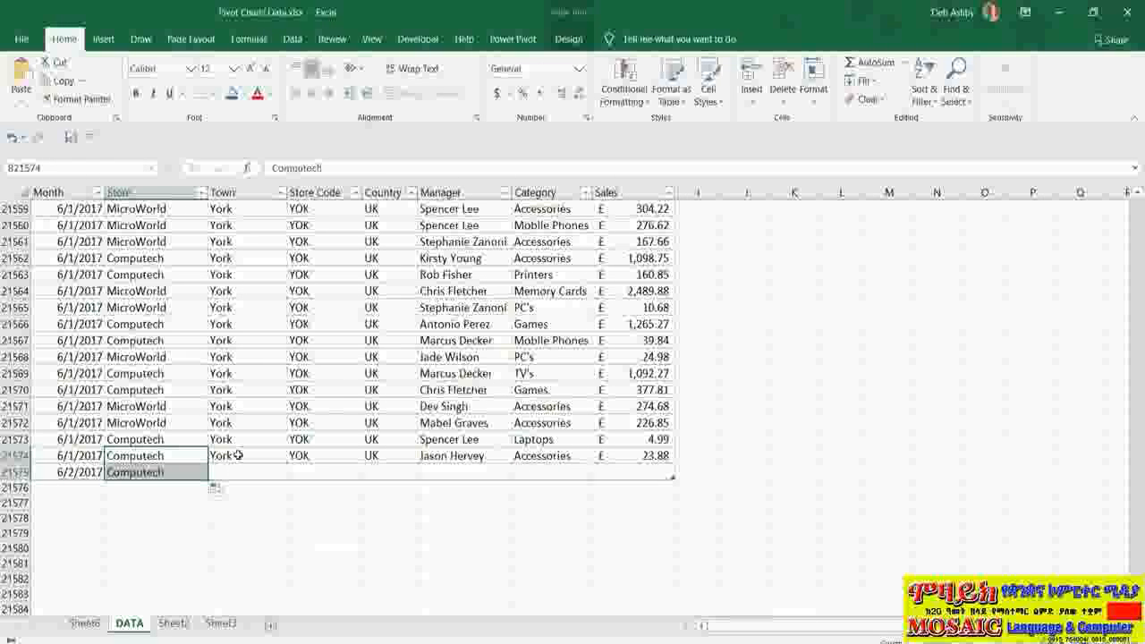
Fill the Town, Store Code and Country values York, YOK and UK down into the new row 21575.
left_click(236, 458)
left_click_drag(287, 463, 416, 481)
left_click(320, 456)
left_click(394, 456)
Fill the manager's name and the Accessories category down from row 21574 into the new row.
left_click(475, 456)
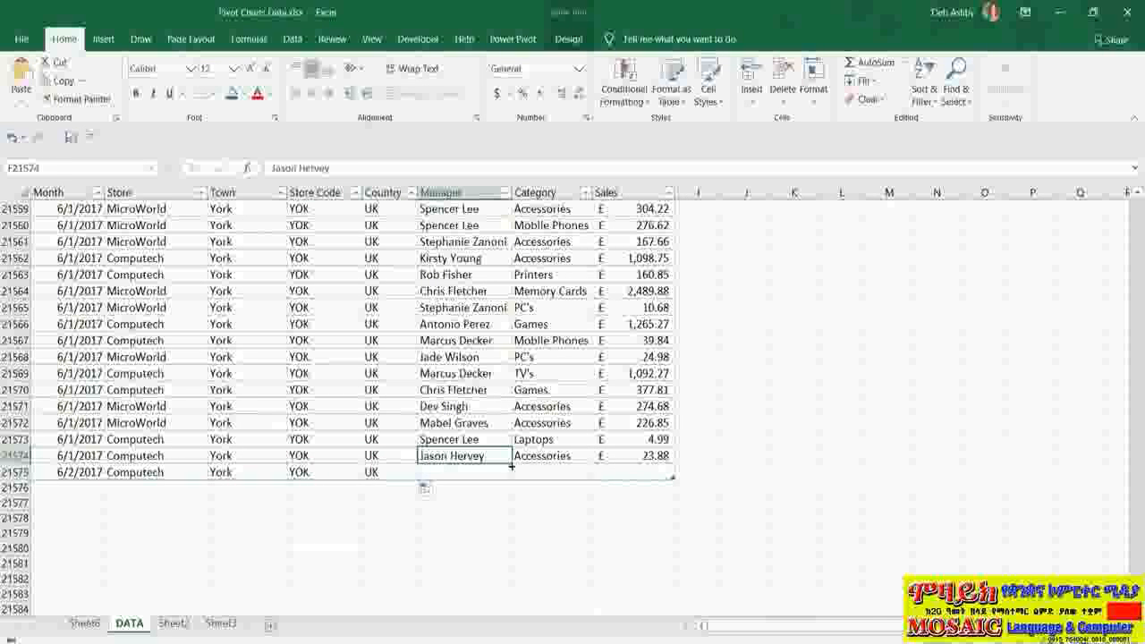
left_click_drag(515, 464, 511, 476)
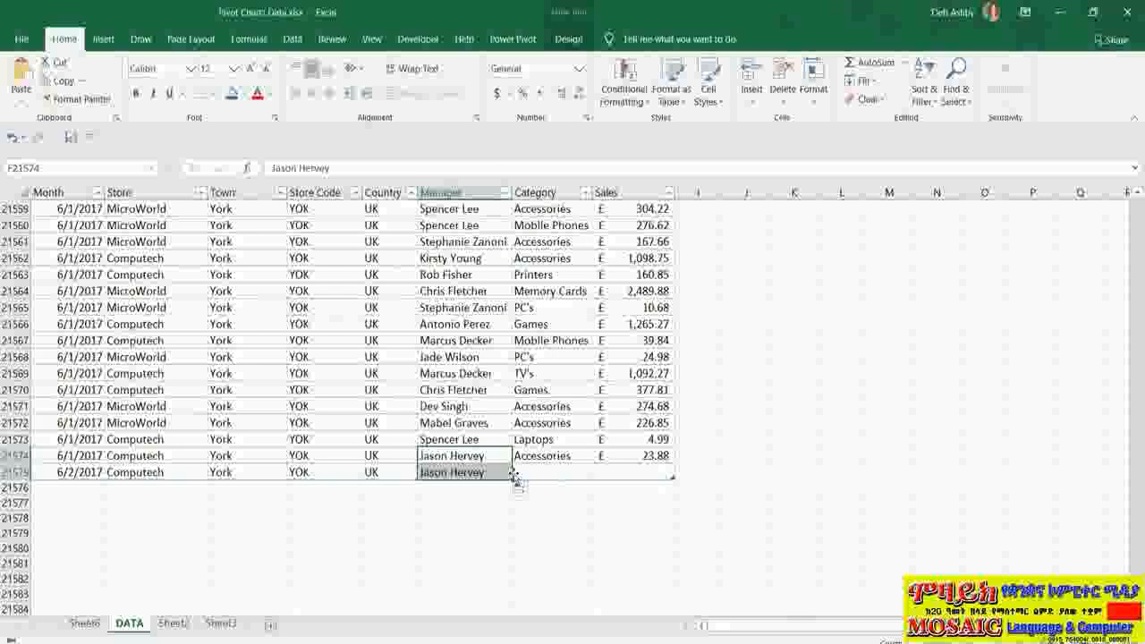
left_click(563, 457)
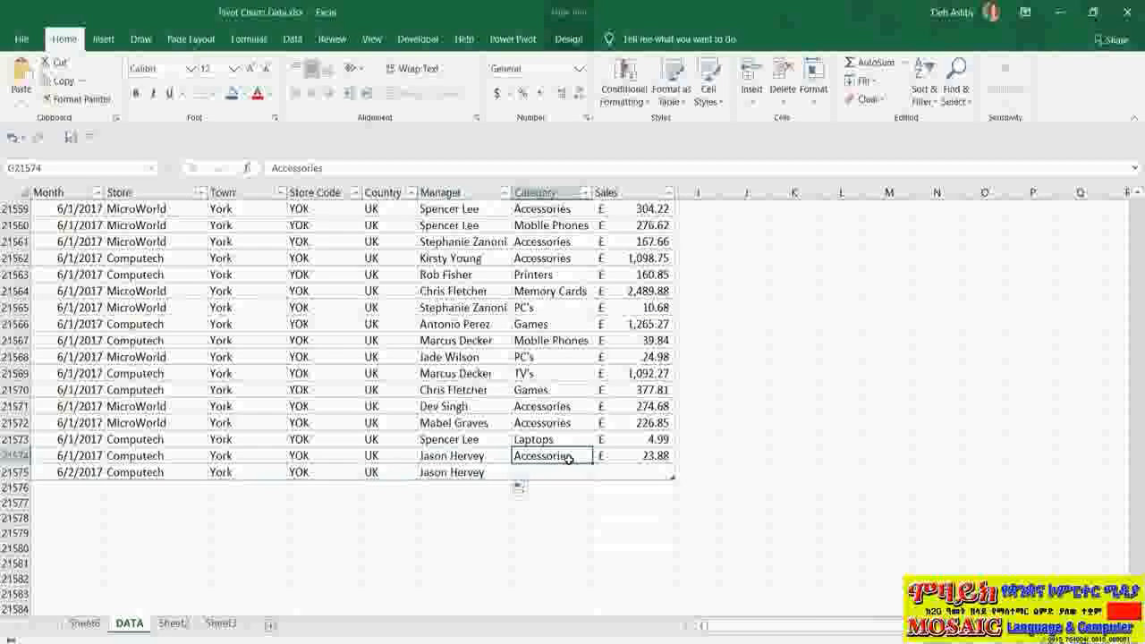
left_click_drag(591, 463, 590, 477)
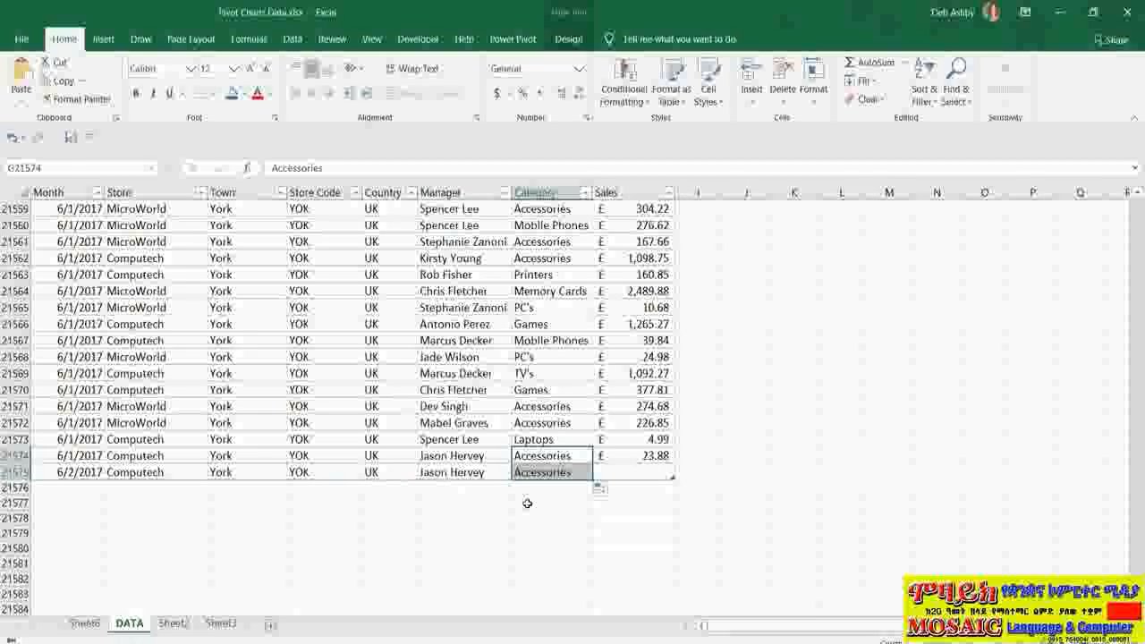
Enter 1,000,000 as the Sales value of the new row 21575.
left_click(663, 474)
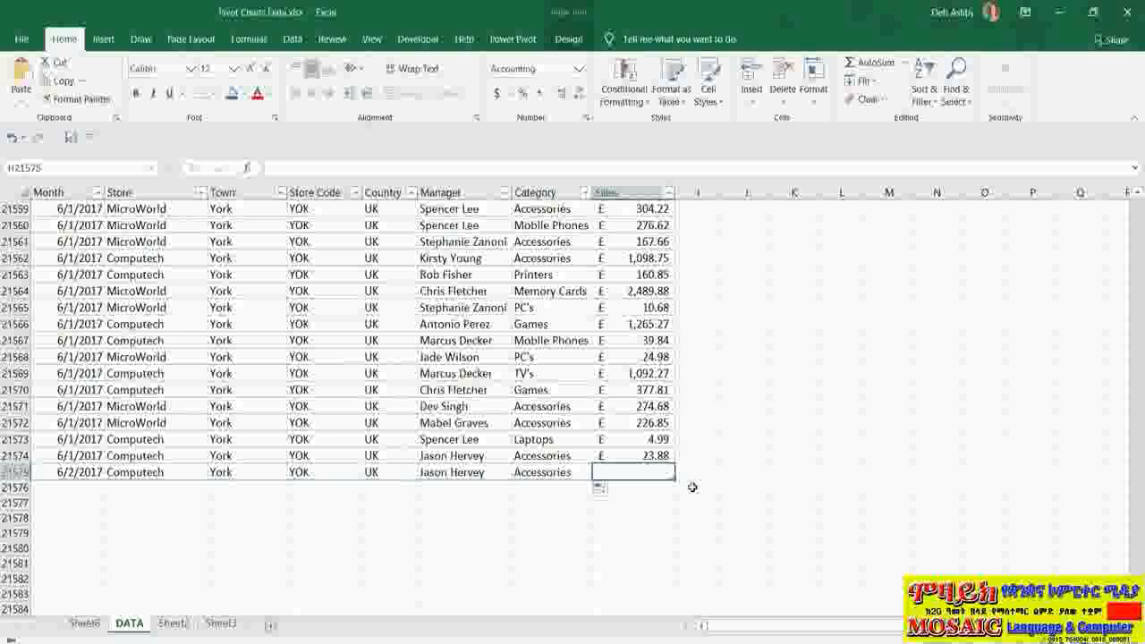
type("1,00")
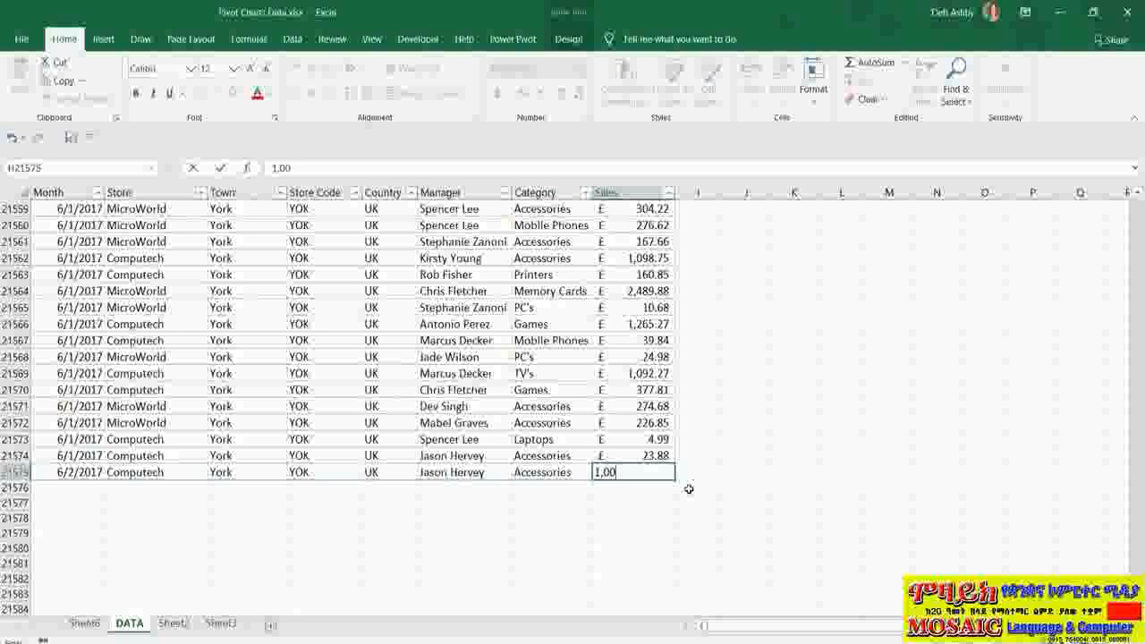
type("0,000")
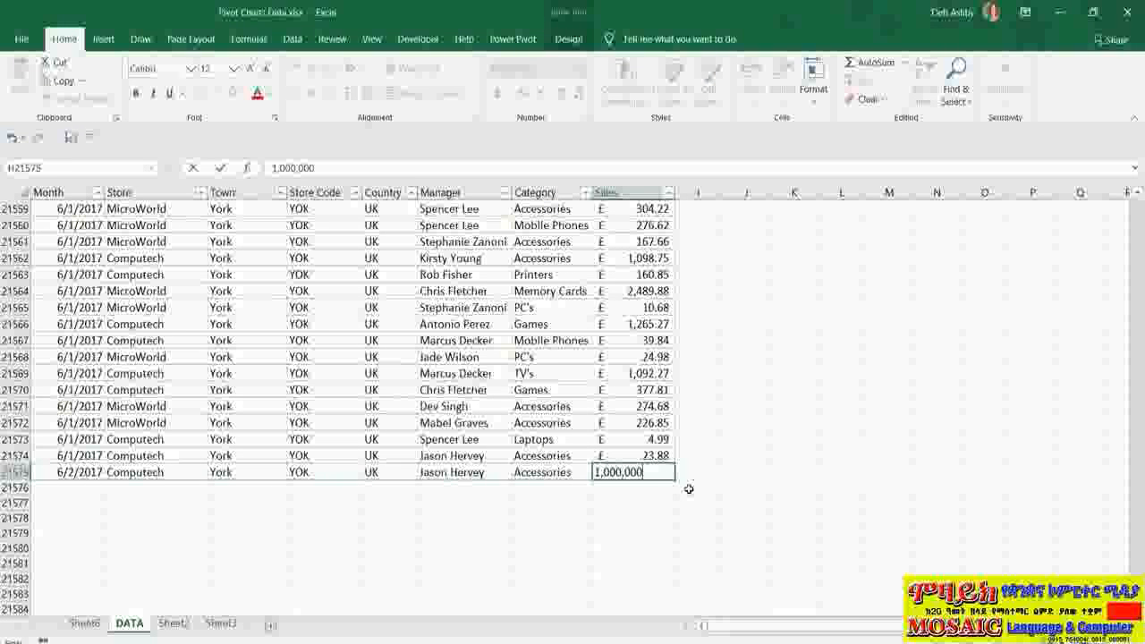
key("Return")
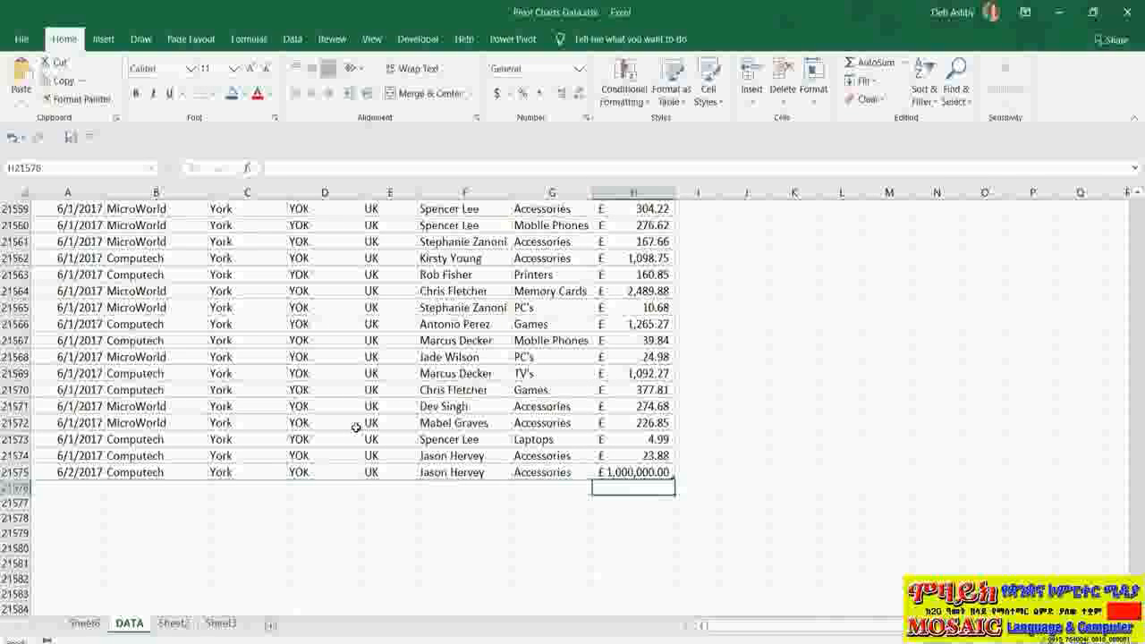
Return to the pivot chart on Sheet6 and open its data refresh options.
left_click(88, 623)
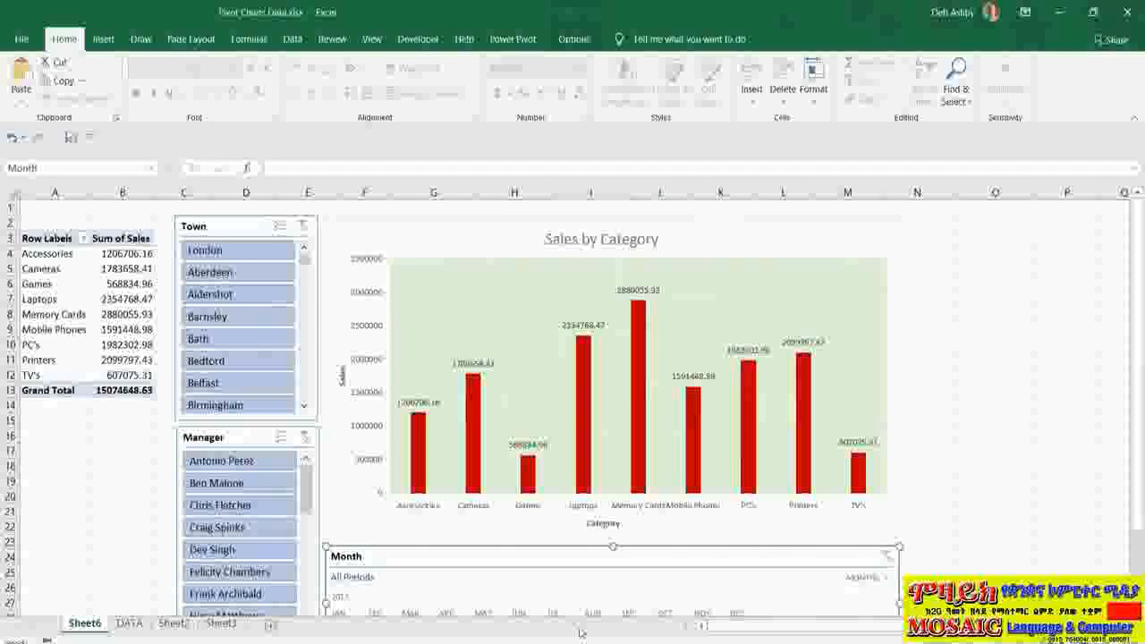
left_click(792, 231)
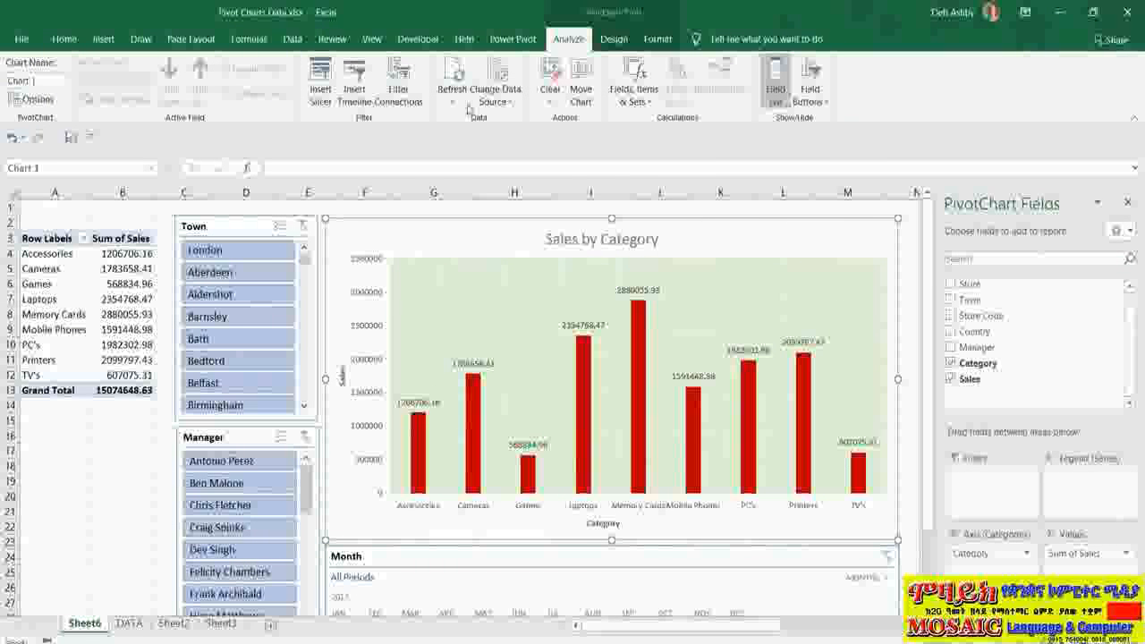
left_click(457, 103)
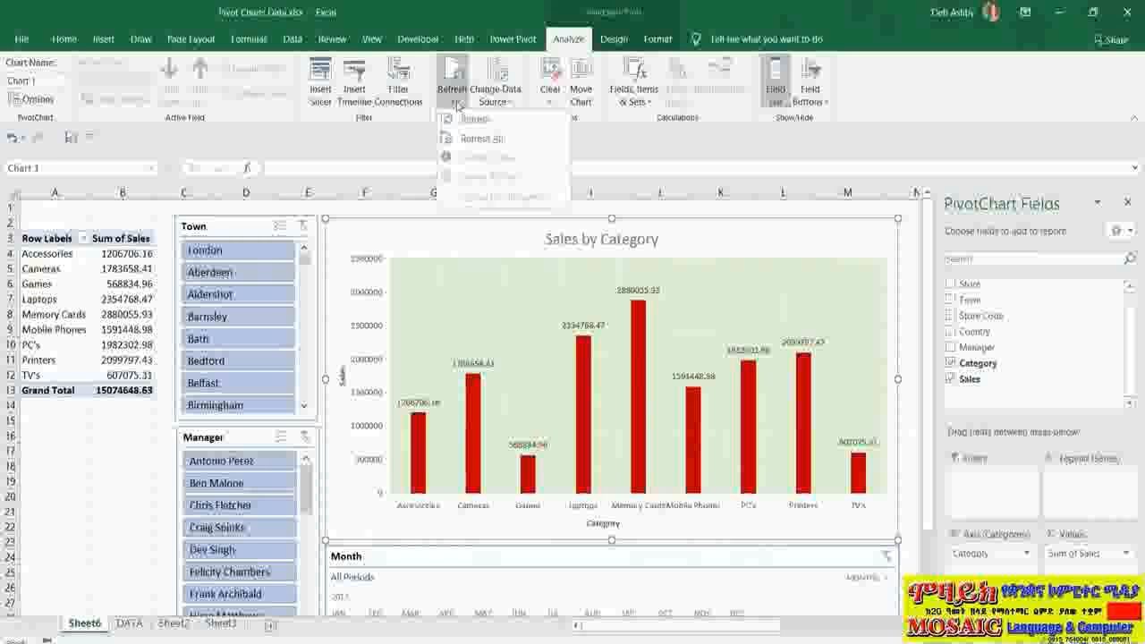